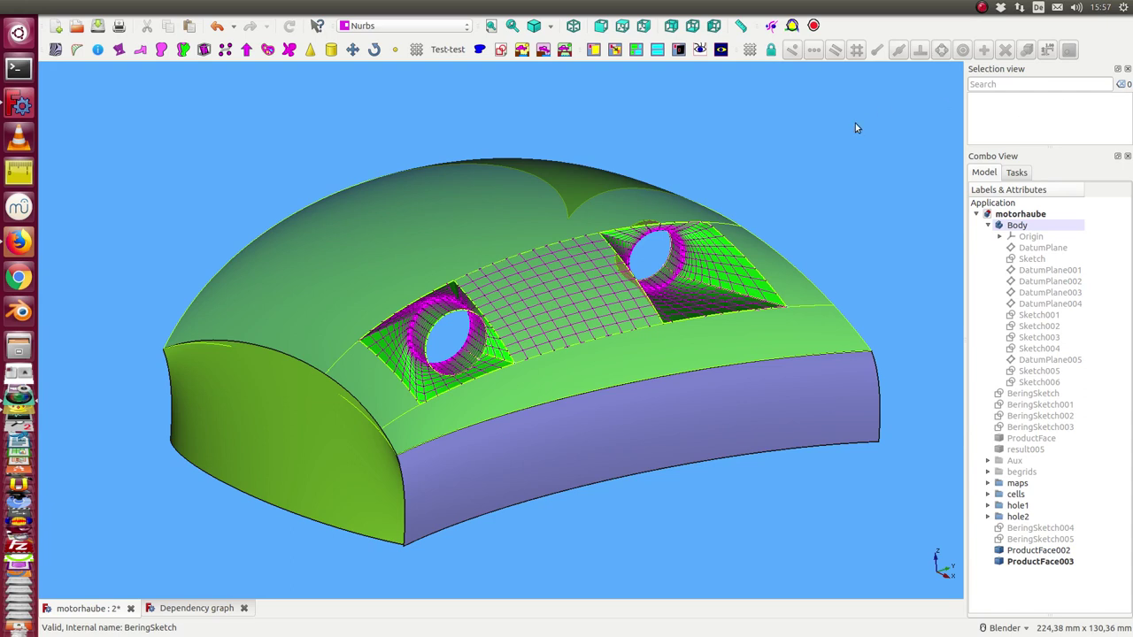
Orbit the hood model to inspect both holes from several angles.
mouse_move(855, 128)
middle_mouse_down()
mouse_move(784, 205)
mouse_move(764, 177)
mouse_move(724, 173)
middle_mouse_up()
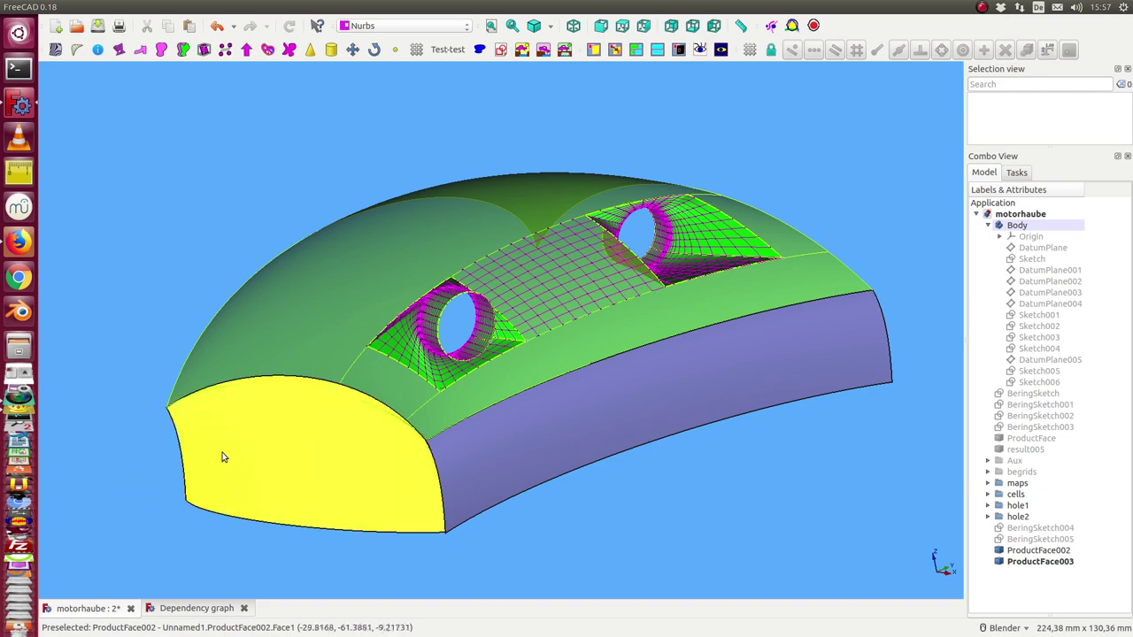
mouse_move(58, 261)
middle_mouse_down()
mouse_move(139, 291)
mouse_move(243, 289)
mouse_move(175, 309)
mouse_move(286, 195)
mouse_move(403, 330)
middle_mouse_up()
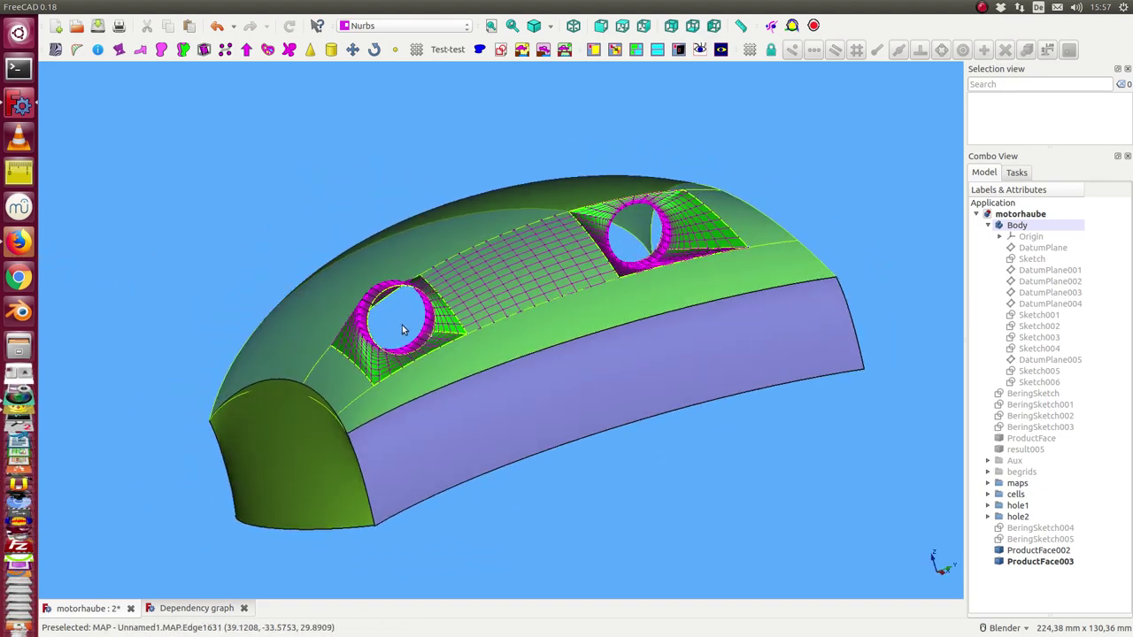
mouse_move(614, 225)
middle_mouse_down()
mouse_move(529, 297)
mouse_move(442, 319)
mouse_move(350, 278)
mouse_move(304, 378)
middle_mouse_up()
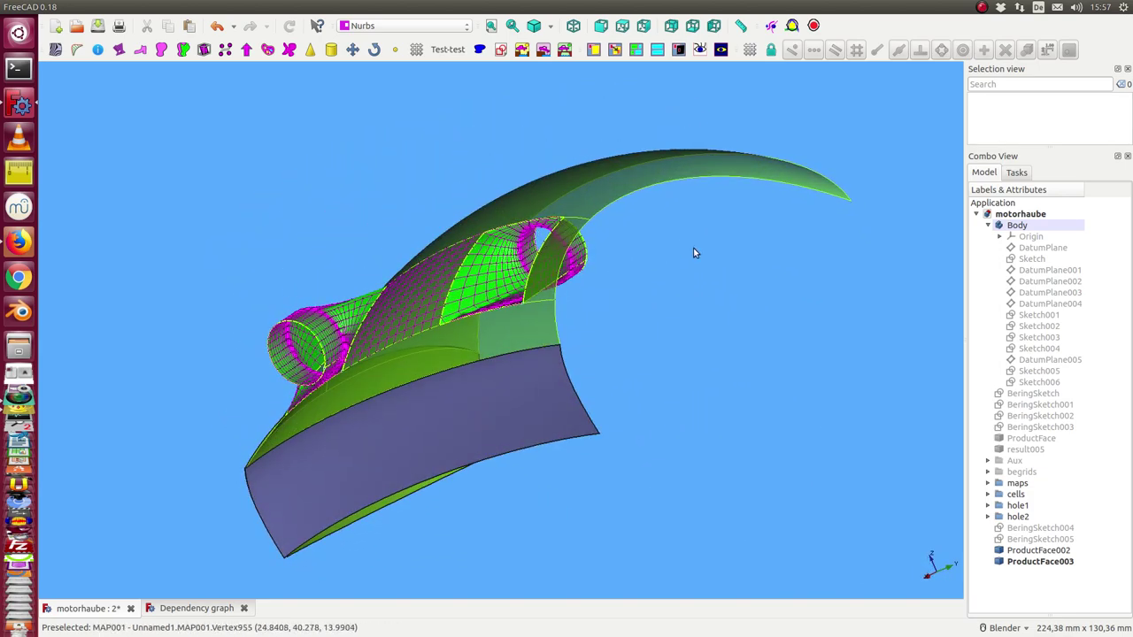
mouse_move(694, 248)
middle_mouse_down()
mouse_move(801, 271)
mouse_move(178, 306)
mouse_move(253, 334)
mouse_move(301, 337)
middle_mouse_up()
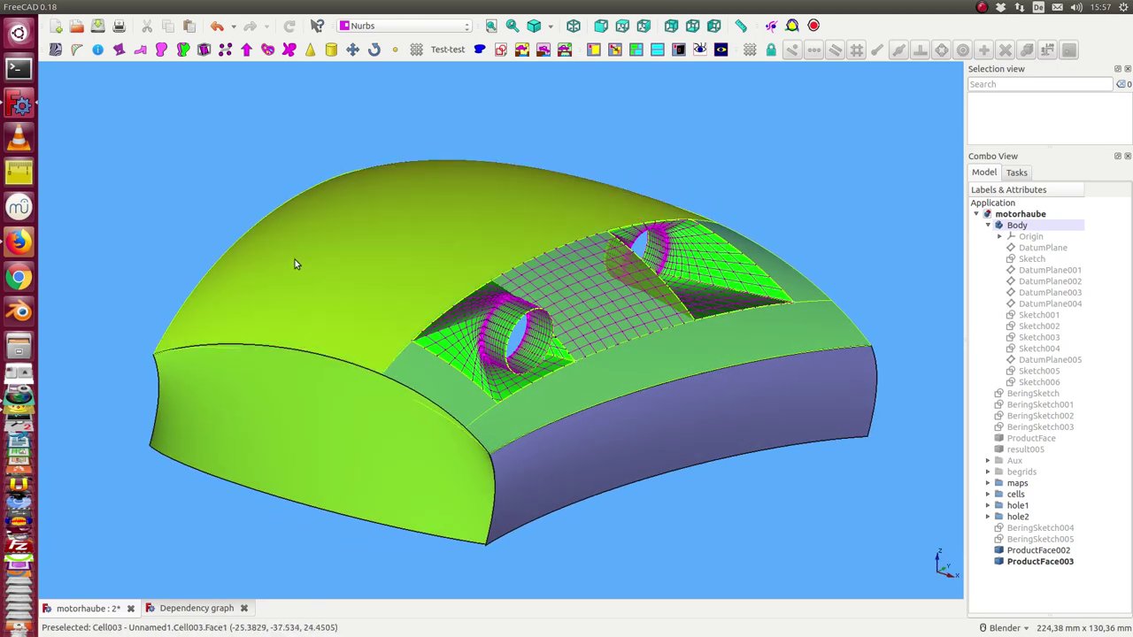
Hide maps, cells, hole1, hole2, ProductFace002 and ProductFace003.
left_click(1016, 484)
key("space")
left_click(1016, 494)
key("space")
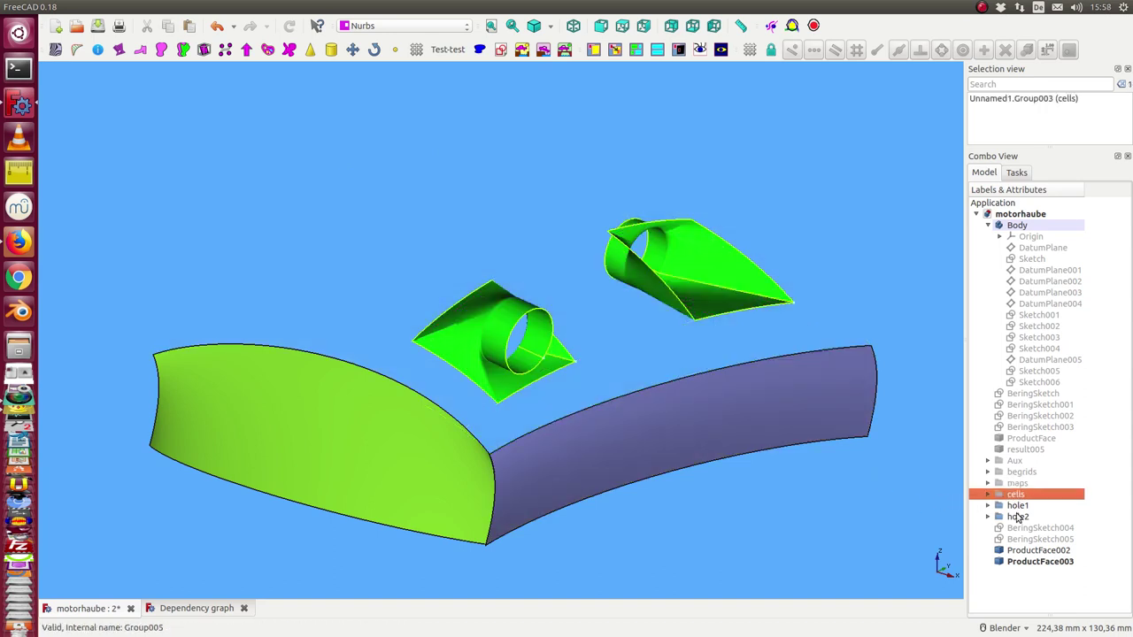
left_click(1017, 506)
key("space")
left_click(1018, 517)
key("space")
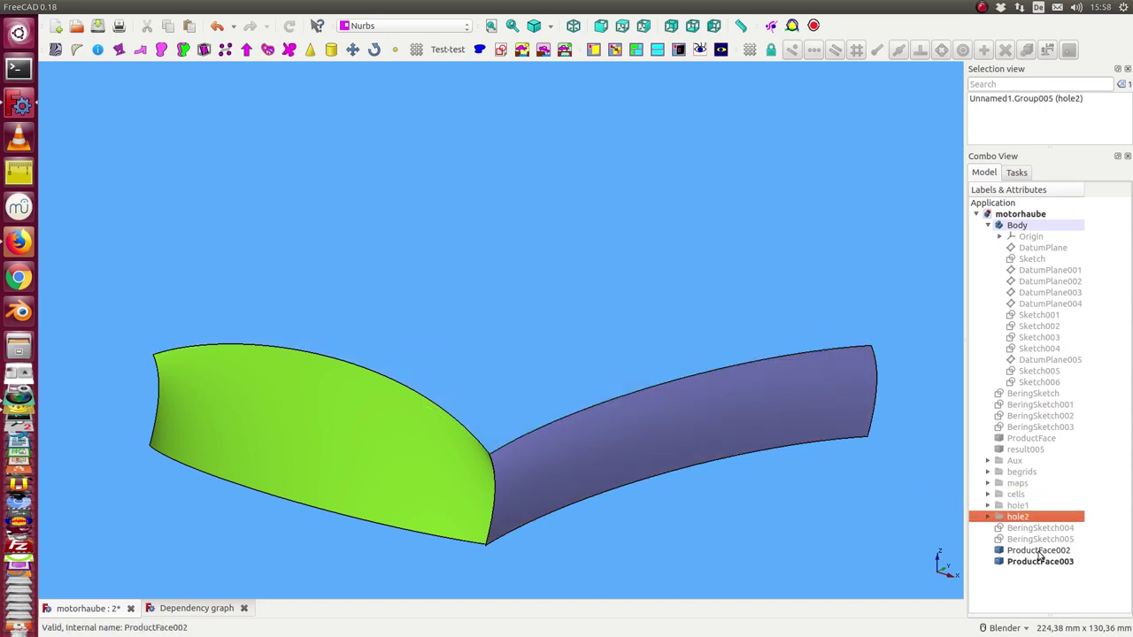
left_click(1040, 551)
key("space")
left_click(1043, 561)
key("space")
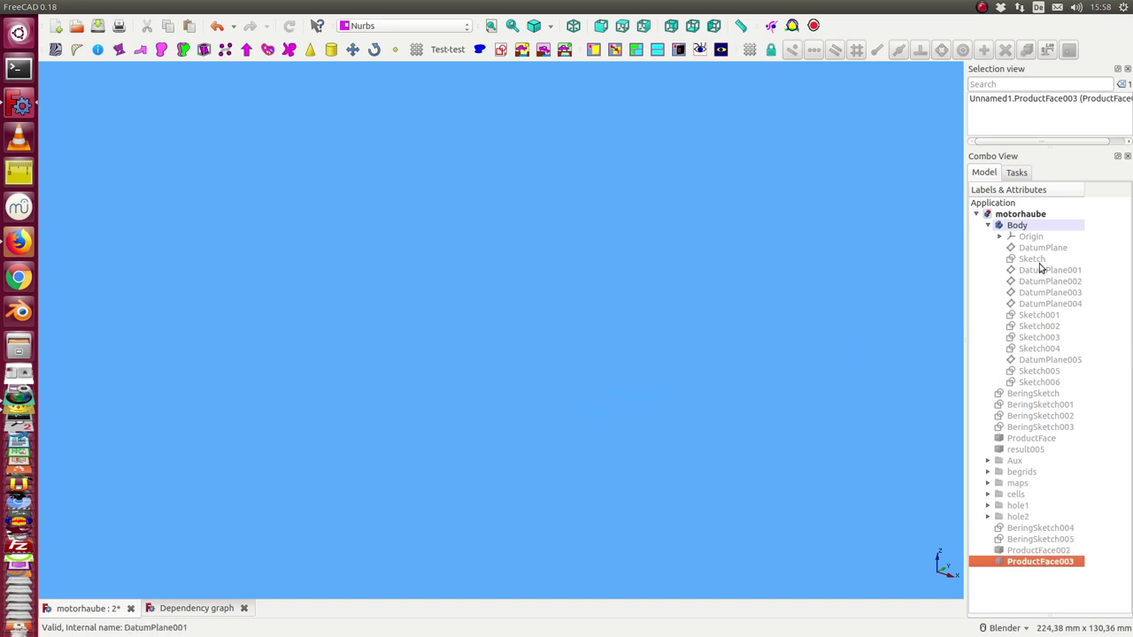
Show the first DatumPlane and the base Sketch outline.
left_click(1040, 250)
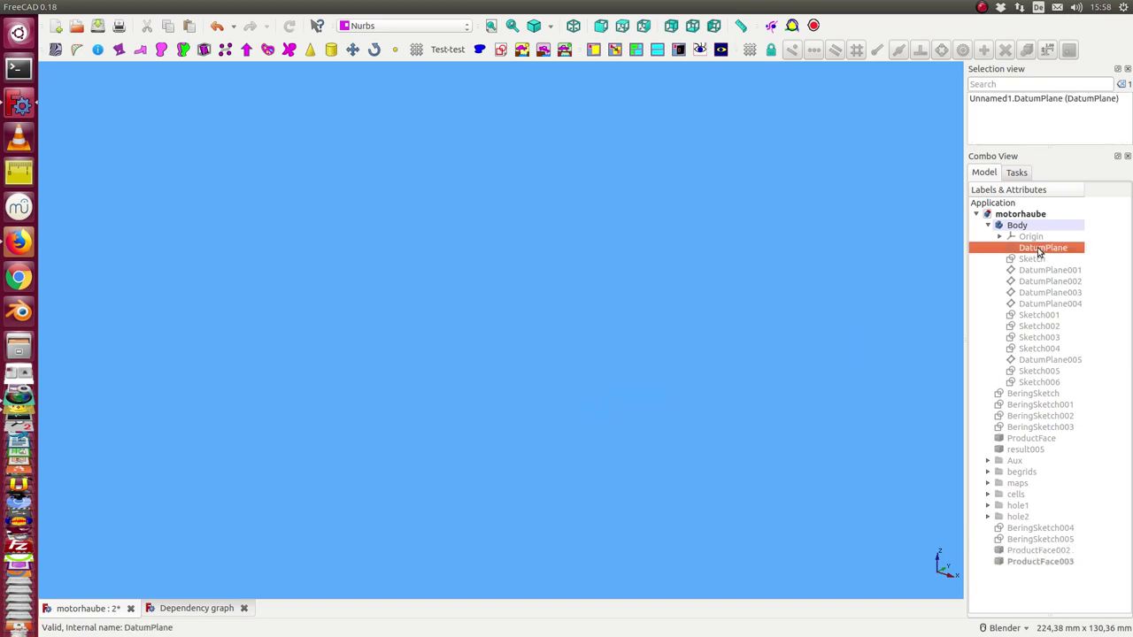
key("space")
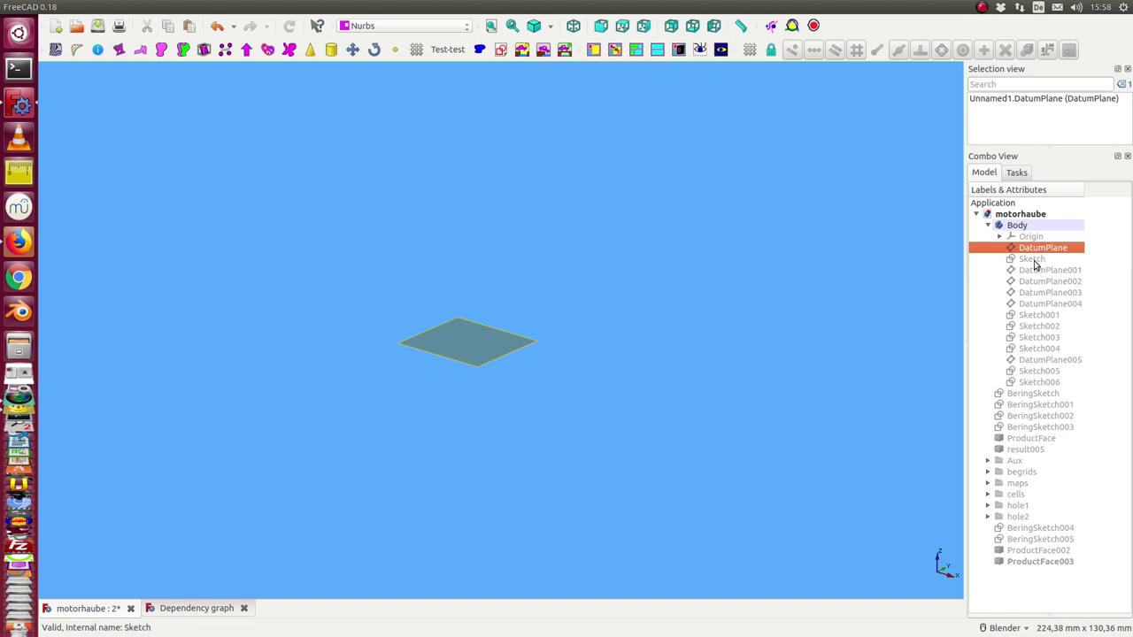
left_click(1034, 258)
key("space")
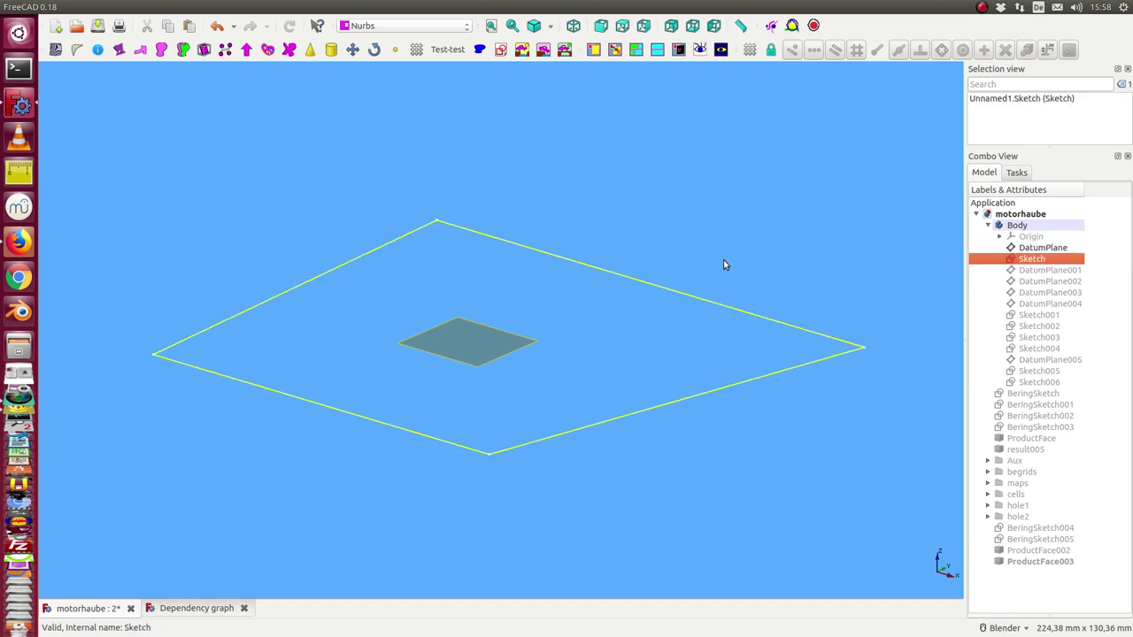
mouse_move(723, 263)
middle_mouse_down()
mouse_move(658, 299)
mouse_move(624, 366)
mouse_move(599, 377)
mouse_move(589, 328)
mouse_move(629, 262)
mouse_move(525, 294)
mouse_move(519, 387)
mouse_move(440, 384)
mouse_move(469, 174)
mouse_move(568, 192)
middle_mouse_up()
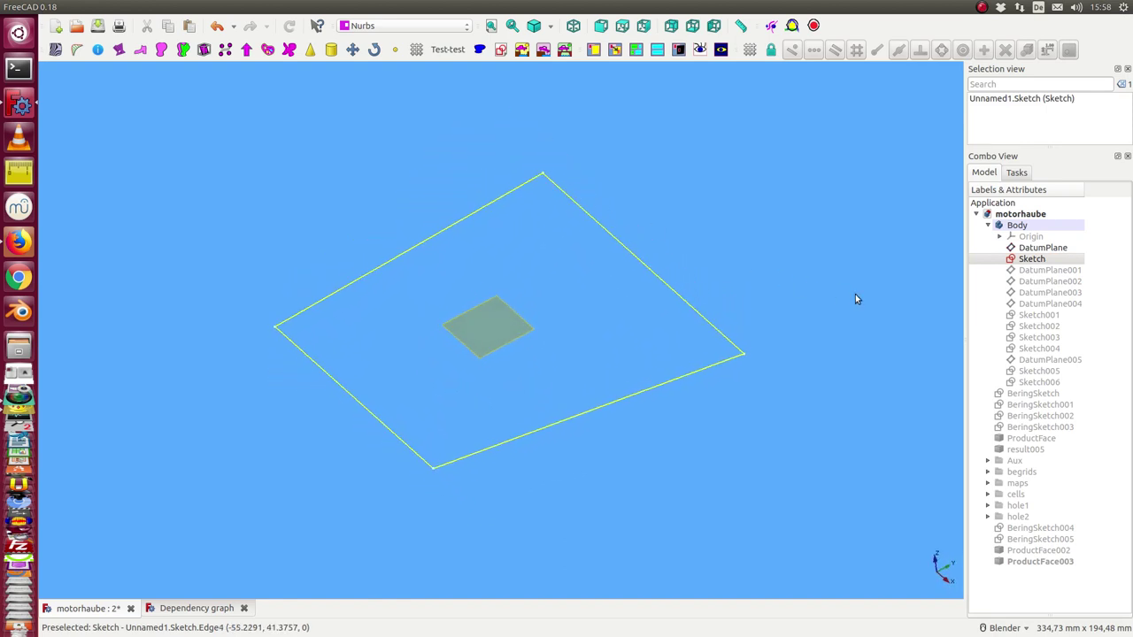
Show DatumPlane001 through DatumPlane004.
left_click(1029, 273)
key("space")
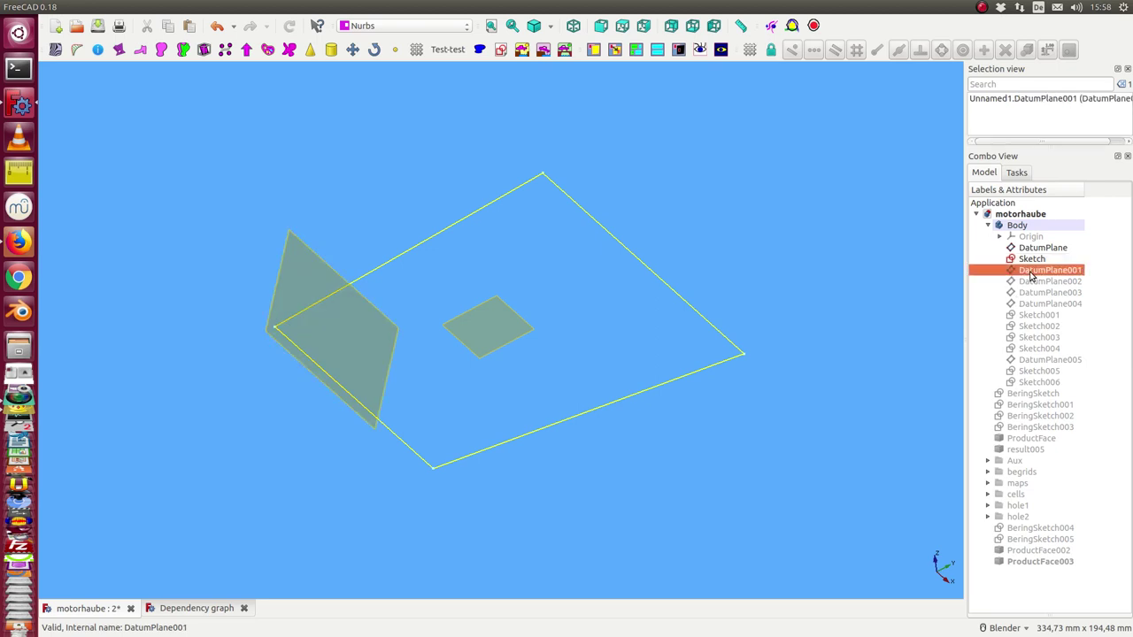
left_click(1032, 281)
key("space")
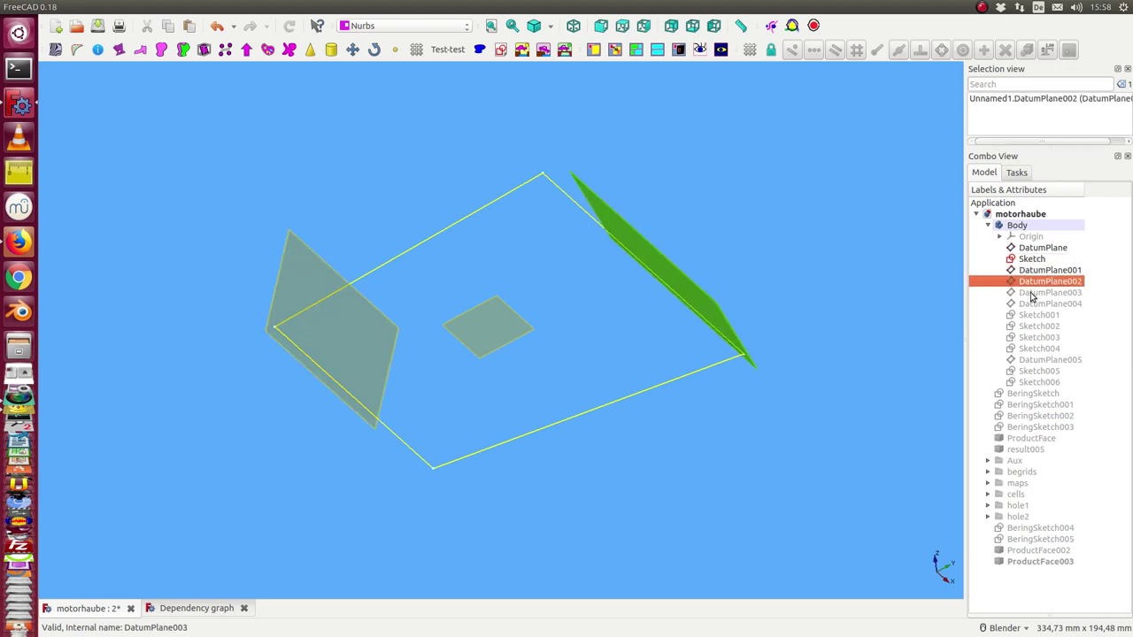
left_click(1032, 293)
key("space")
left_click(1035, 304)
key("space")
mouse_move(491, 458)
middle_mouse_down()
mouse_move(496, 505)
mouse_move(584, 465)
middle_mouse_up()
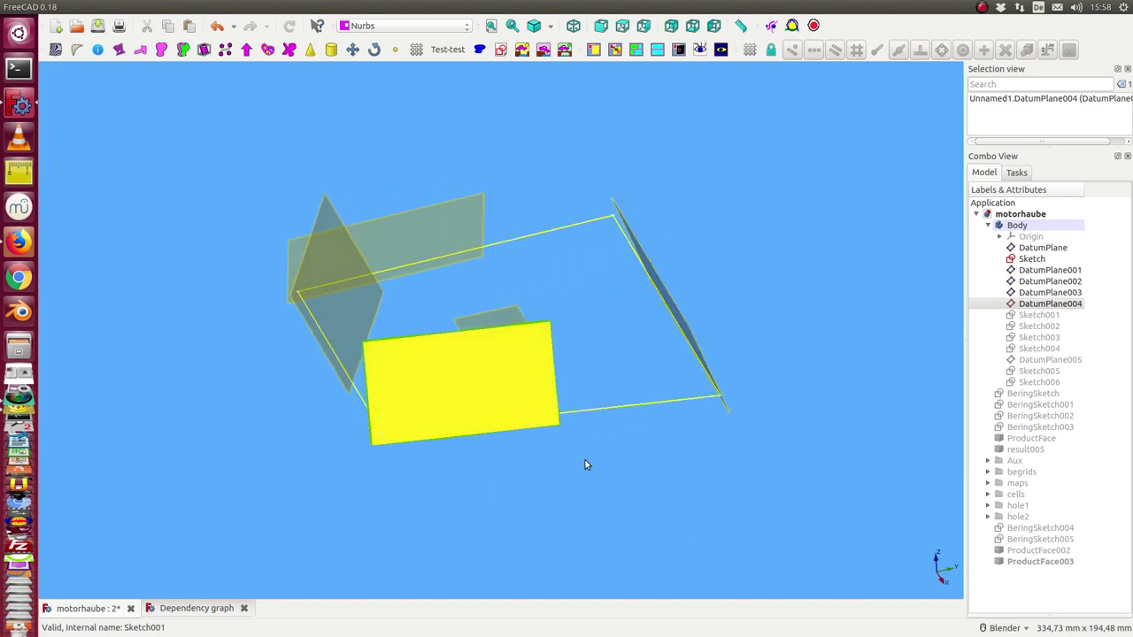
Show Sketch001 through Sketch004.
left_click(1026, 315)
key("space")
left_click(1028, 327)
key("space")
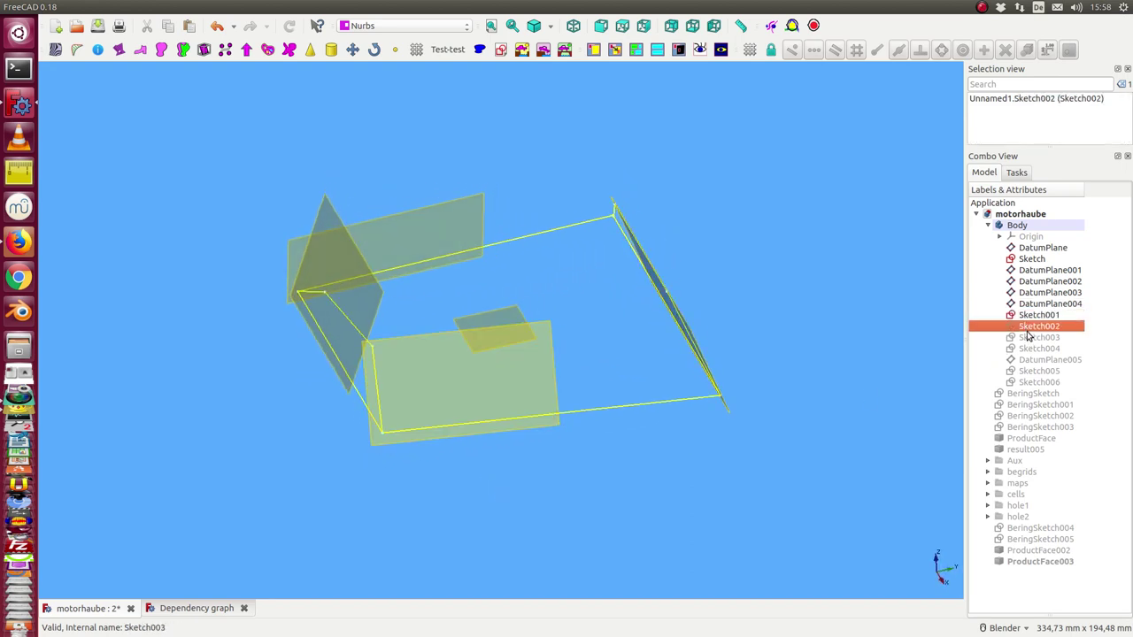
left_click(1029, 338)
key("space")
left_click(1031, 349)
key("space")
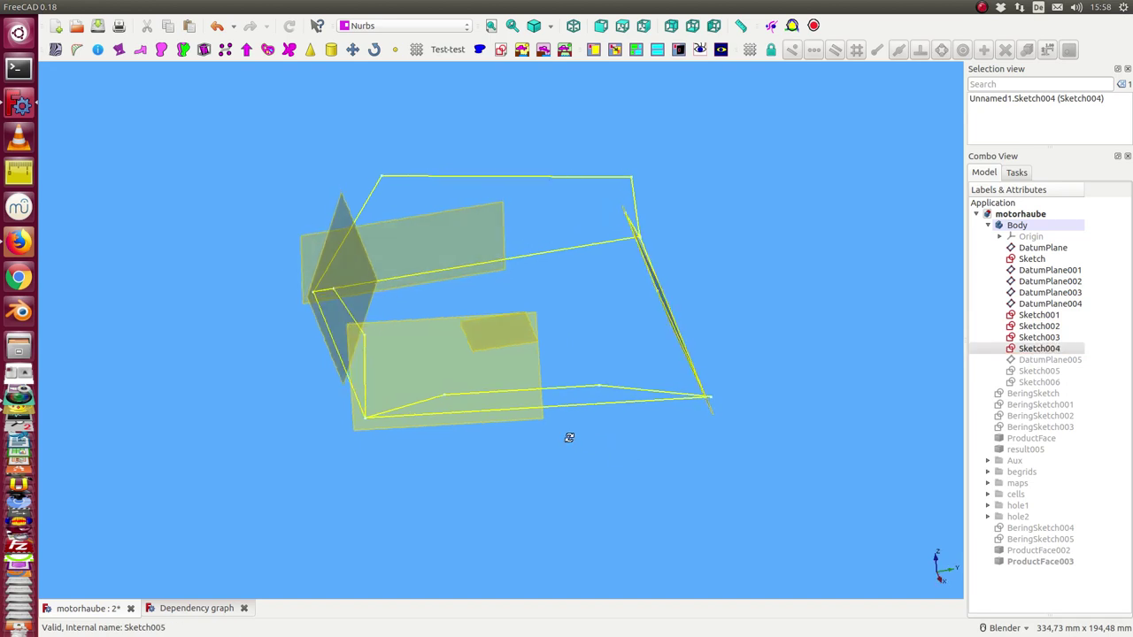
mouse_move(570, 434)
middle_mouse_down()
mouse_move(494, 401)
mouse_move(493, 423)
mouse_move(513, 434)
middle_mouse_up()
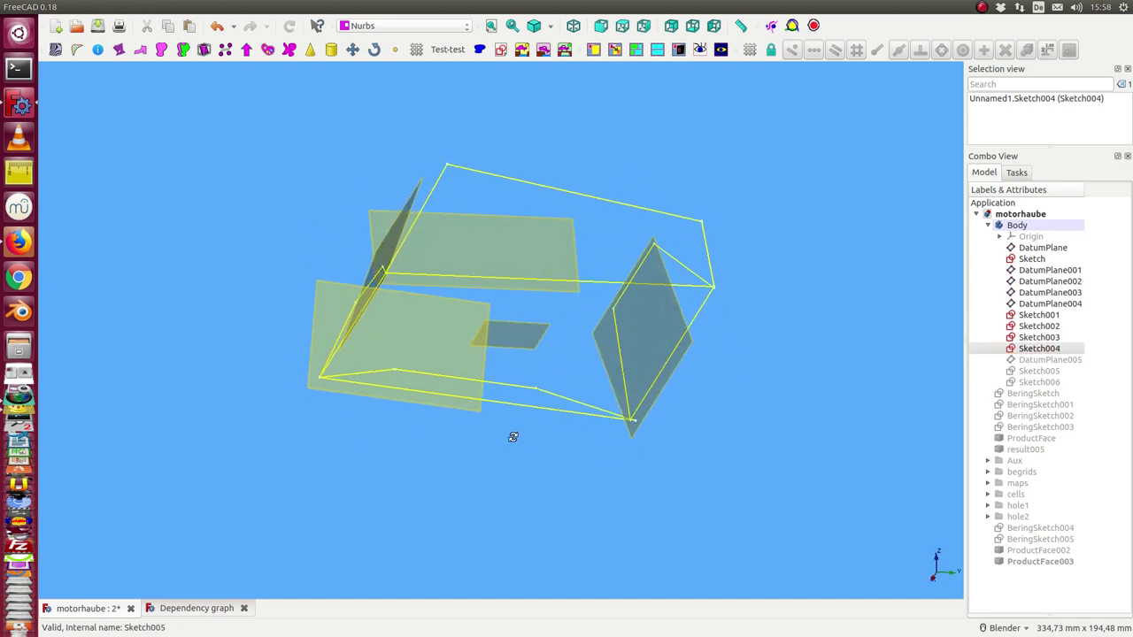
Show DatumPlane005, pick Sketch005, and orbit around the construction skeleton.
left_click(1041, 360)
key("space")
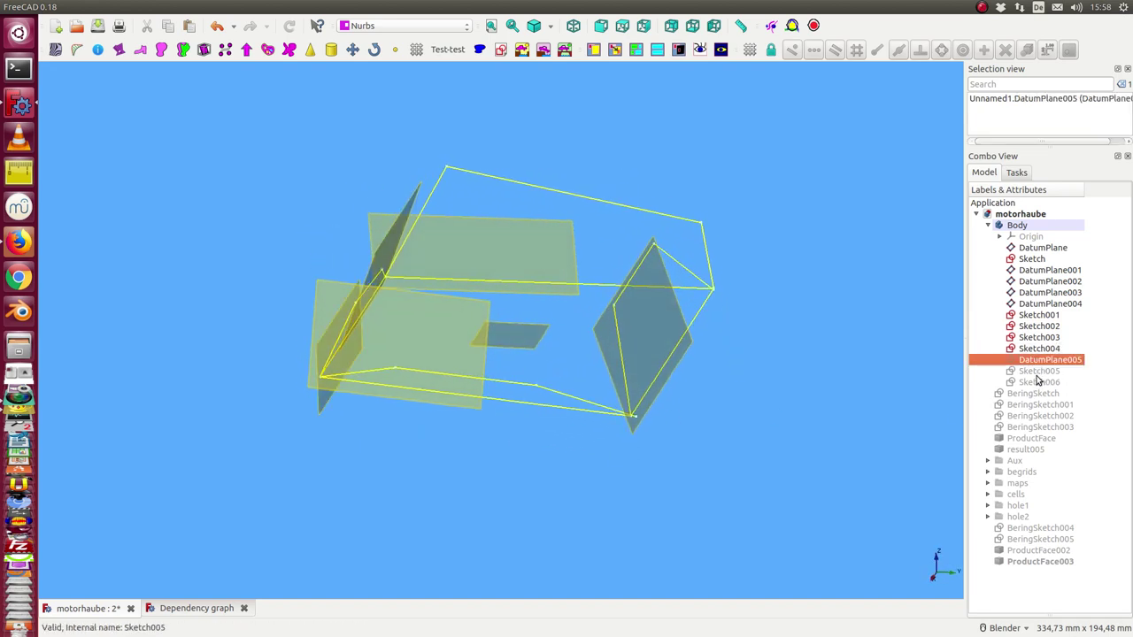
left_click(1030, 371)
mouse_move(402, 459)
middle_mouse_down()
mouse_move(381, 407)
mouse_move(455, 376)
middle_mouse_up()
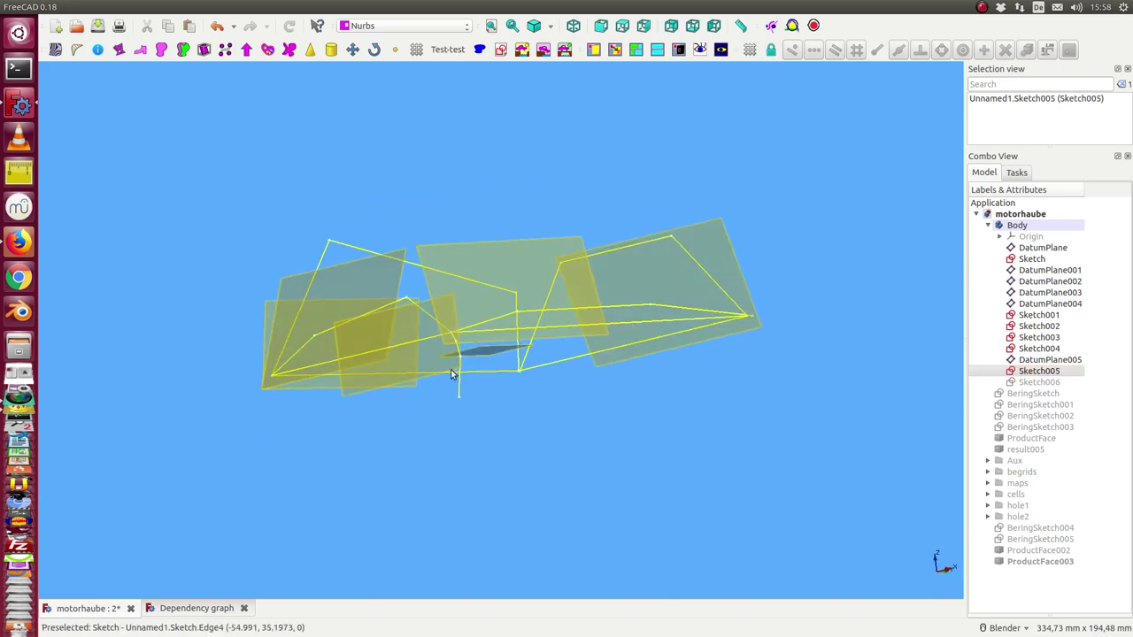
mouse_move(673, 395)
middle_mouse_down()
mouse_move(669, 461)
mouse_move(643, 402)
mouse_move(649, 453)
mouse_move(597, 463)
mouse_move(746, 233)
mouse_move(664, 210)
mouse_move(705, 187)
mouse_move(711, 202)
middle_mouse_up()
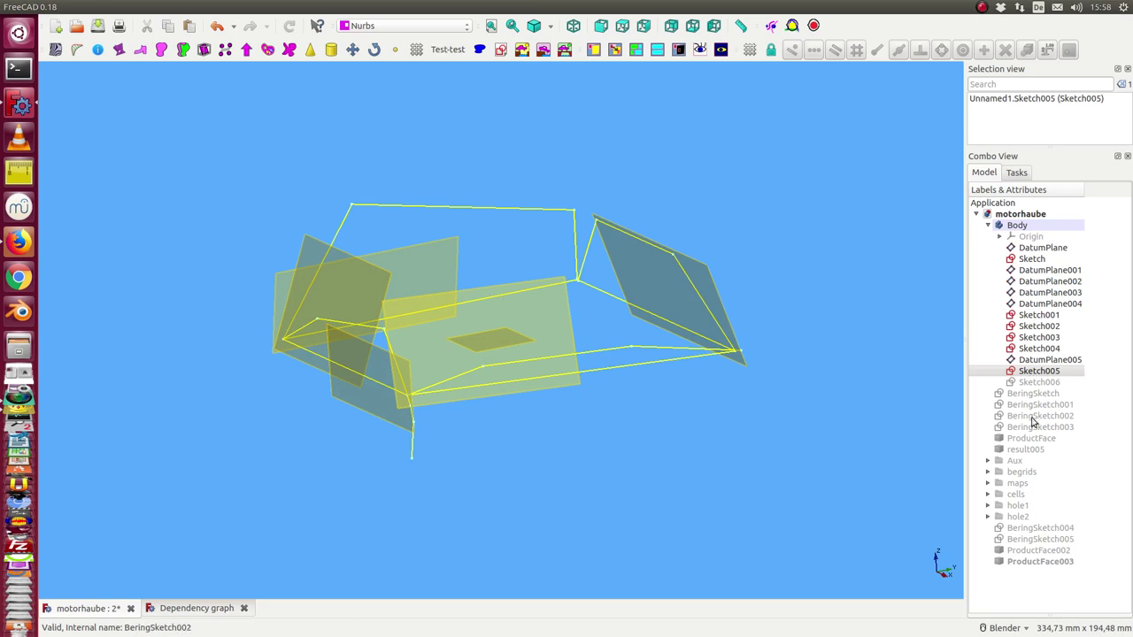
Show BeringSketch through BeringSketch003 and turn off the scene lighting.
left_click(1024, 399)
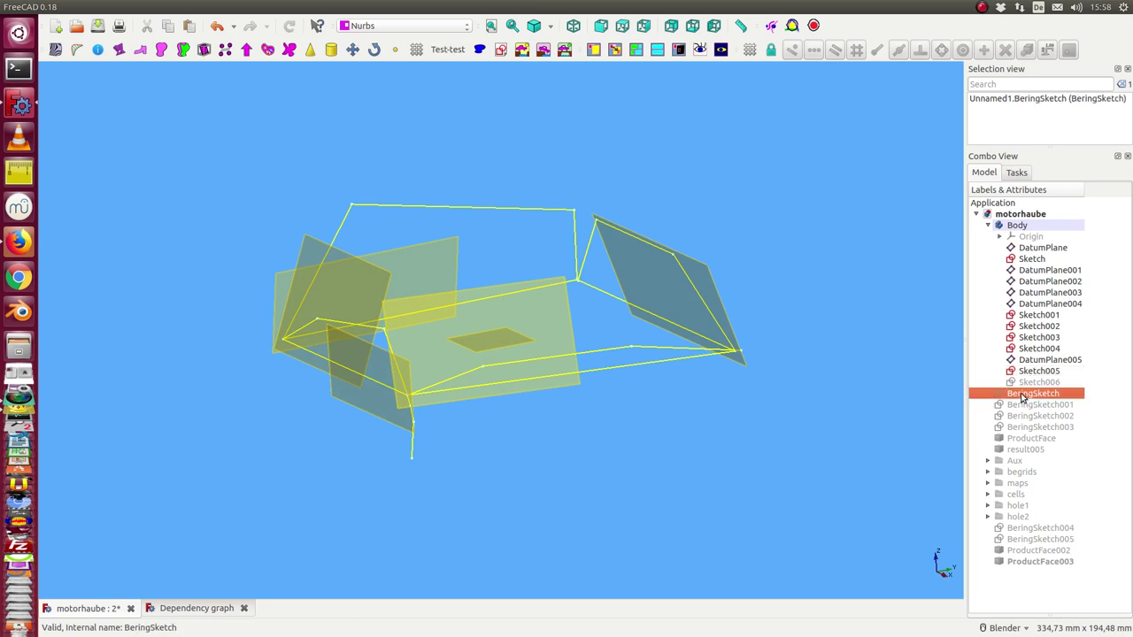
key("shift+Down")
key("shift+Down")
key("shift+Down")
key("space")
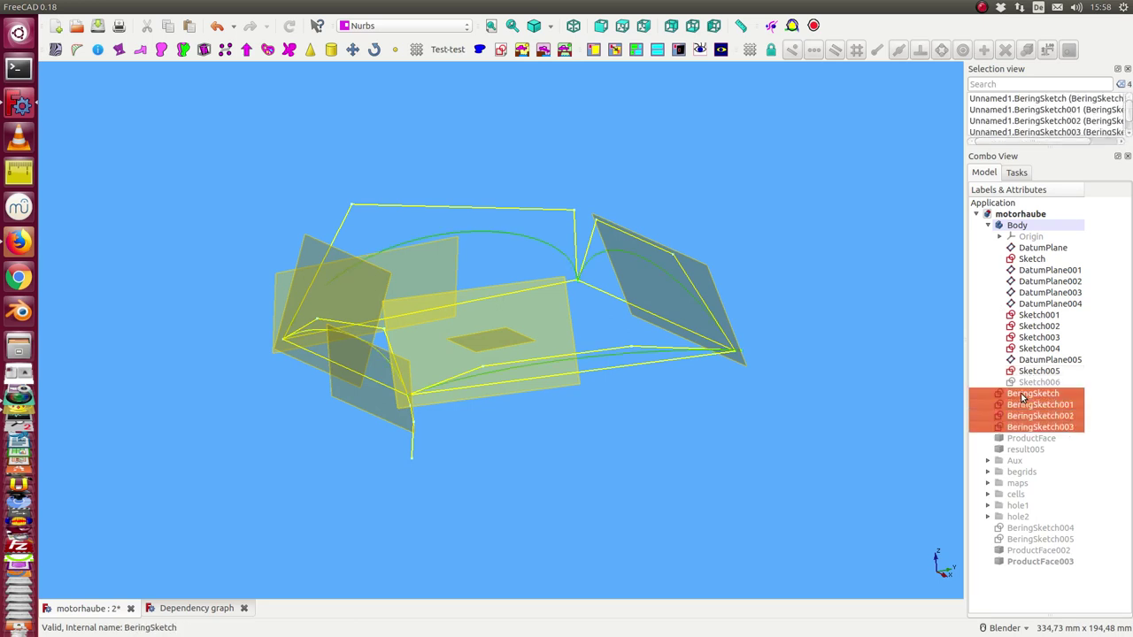
left_click(818, 400)
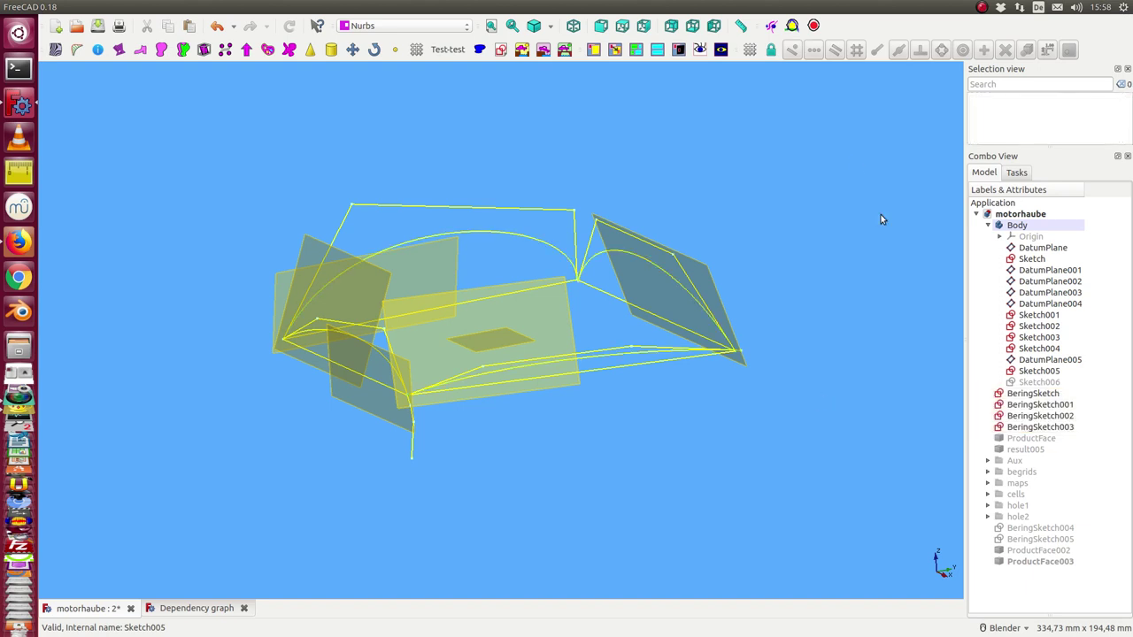
left_click(720, 50)
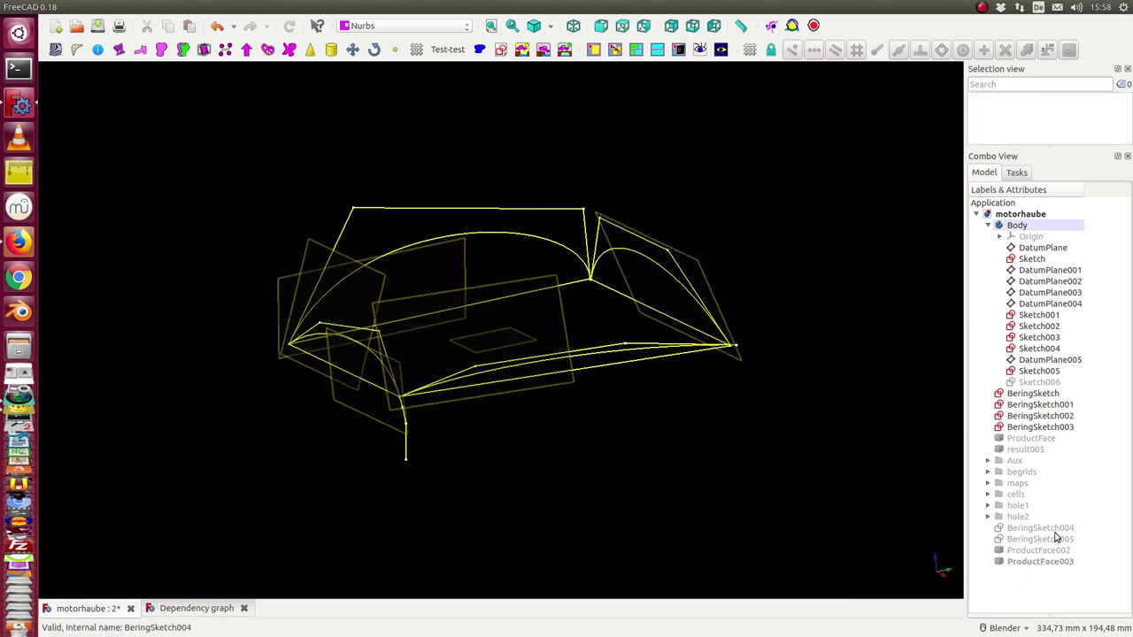
Pick BeringSketch004 and BeringSketch005, then hide Sketch001 through Sketch005.
left_click(1023, 529)
left_click(1024, 540)
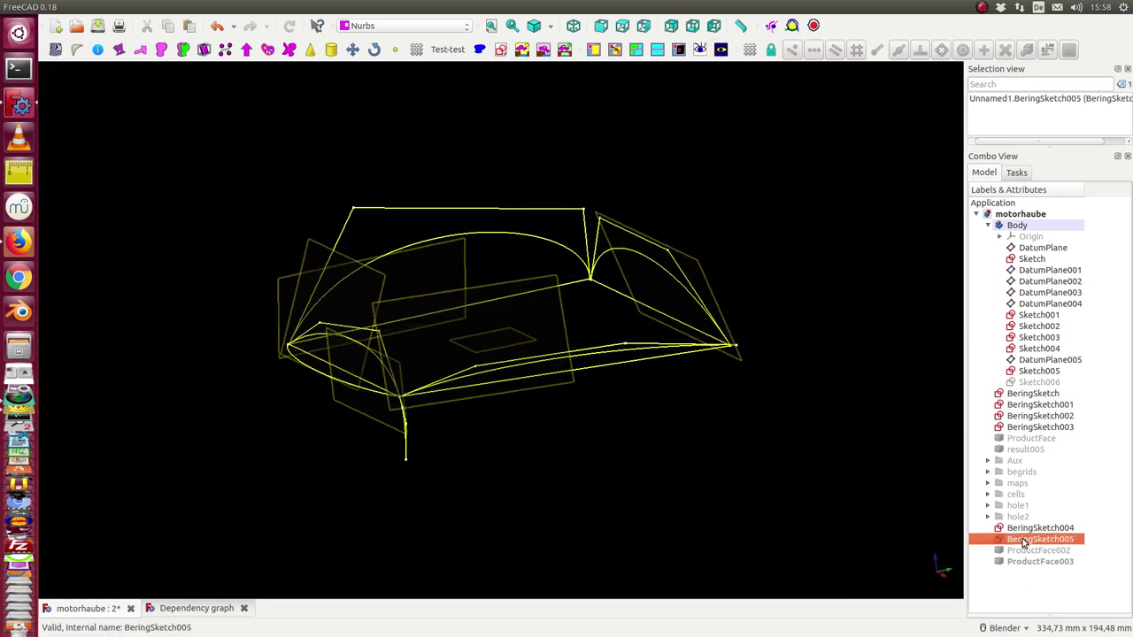
left_click(1026, 316)
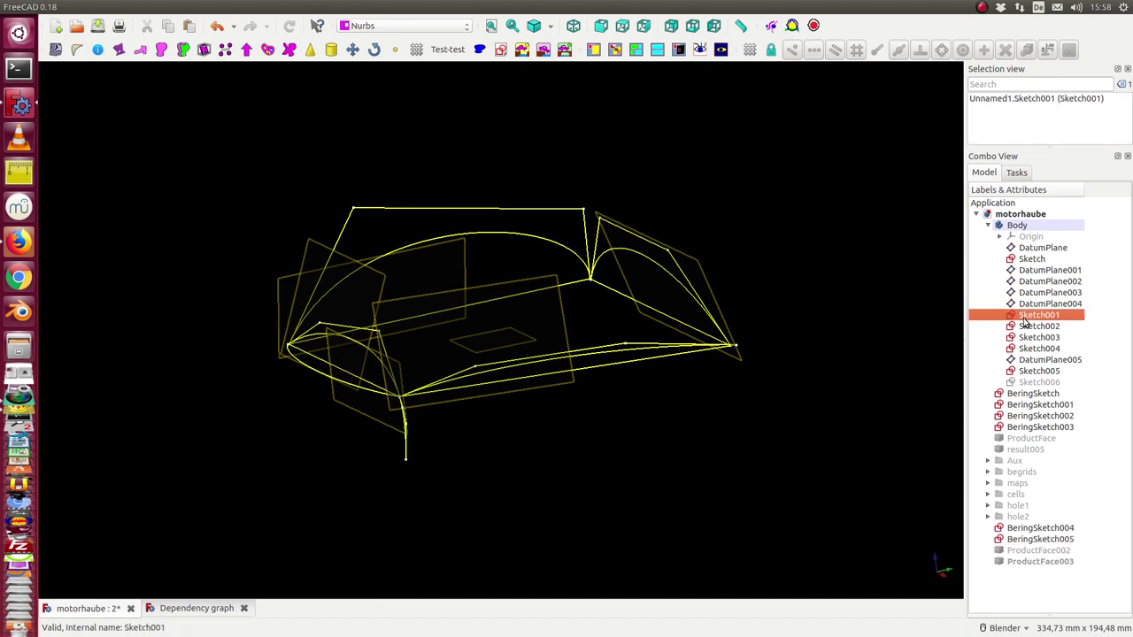
key("shift+Down")
key("shift+Down")
key("shift+Down")
key("space")
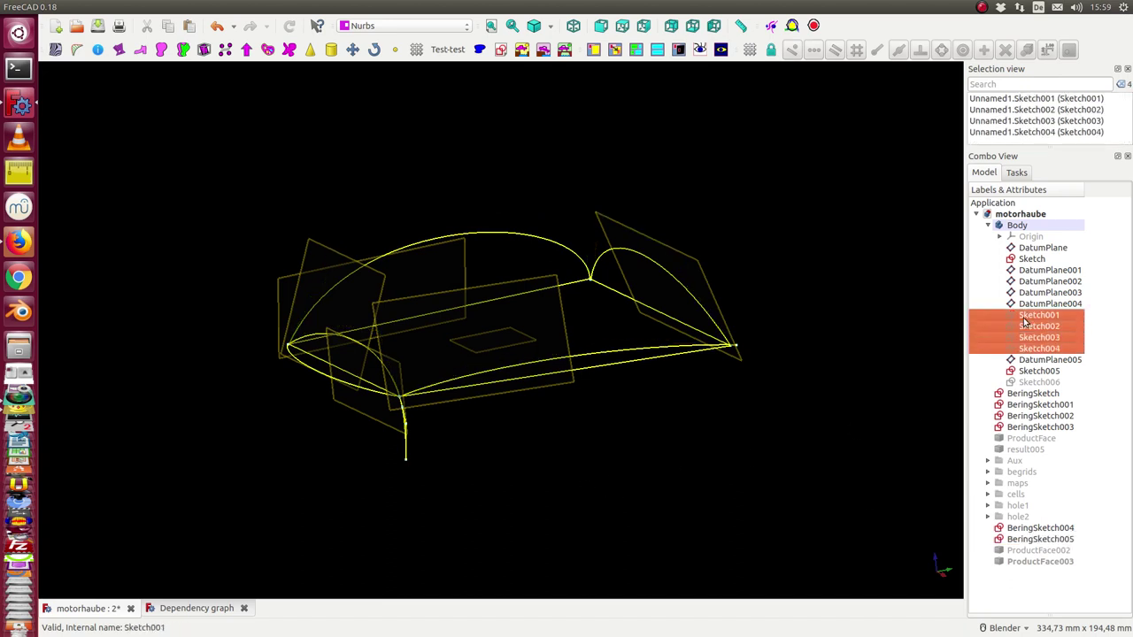
left_click(1037, 371)
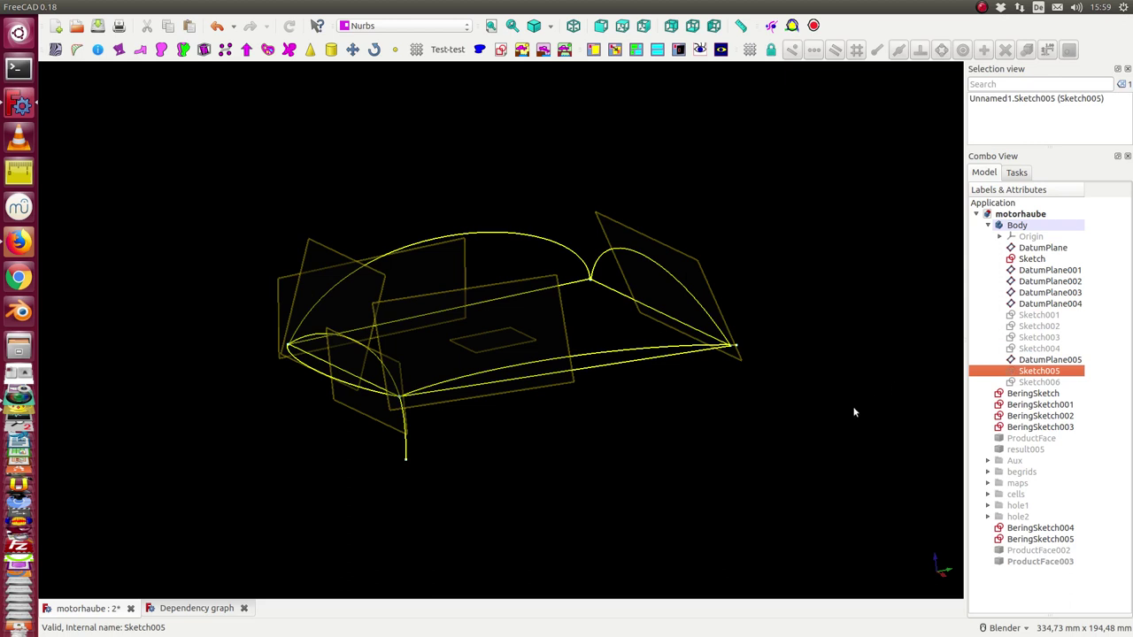
middle_click_drag(854, 412, 647, 457)
Hide DatumPlane001–DatumPlane004 and the first datum plane.
left_click(1027, 273)
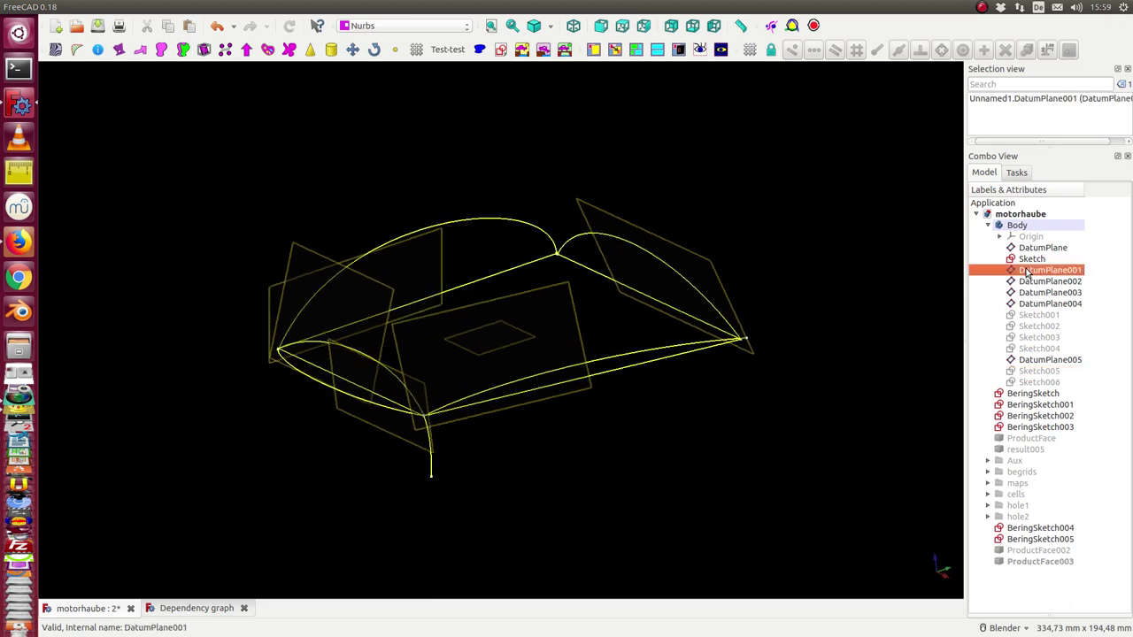
key("shift+Down")
key("shift+Down")
key("shift+Down")
key("space")
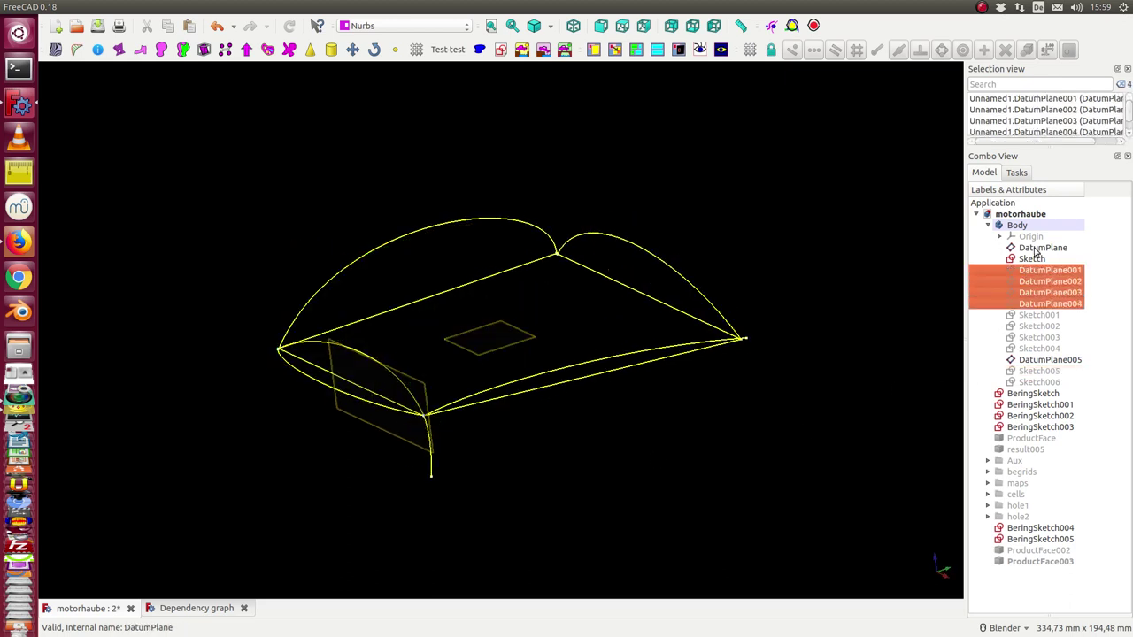
left_click(1035, 248)
key("space")
middle_click_drag(838, 235, 846, 280)
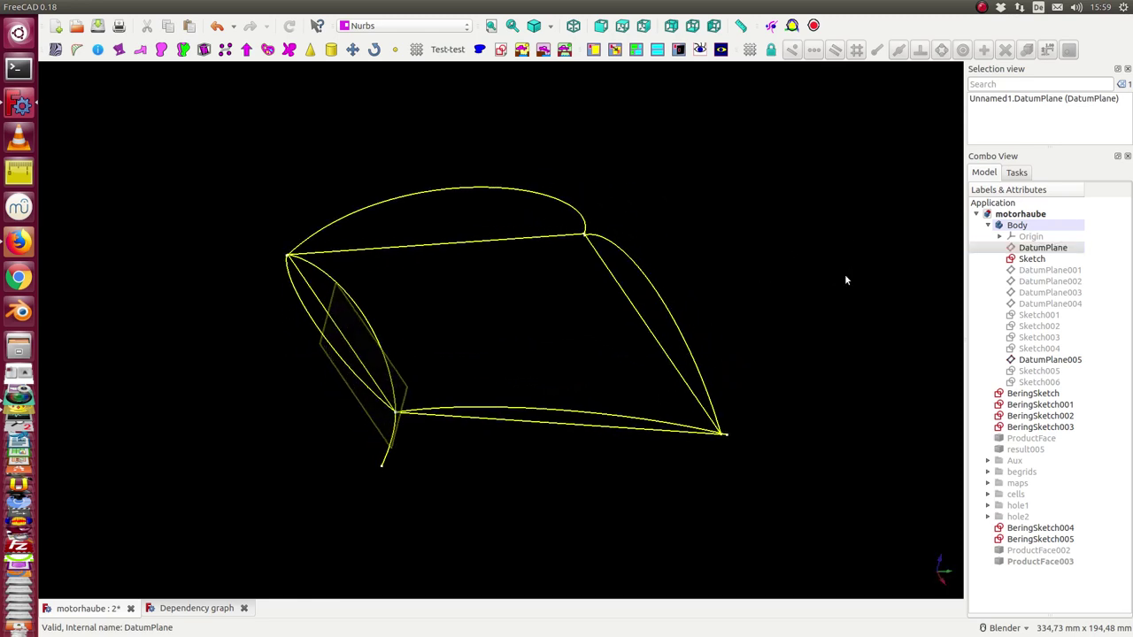
mouse_move(568, 312)
middle_mouse_down()
mouse_move(587, 263)
mouse_move(627, 293)
mouse_move(541, 344)
mouse_move(592, 283)
mouse_move(490, 180)
middle_mouse_up()
mouse_move(468, 271)
middle_mouse_down()
mouse_move(432, 307)
mouse_move(389, 296)
middle_mouse_up()
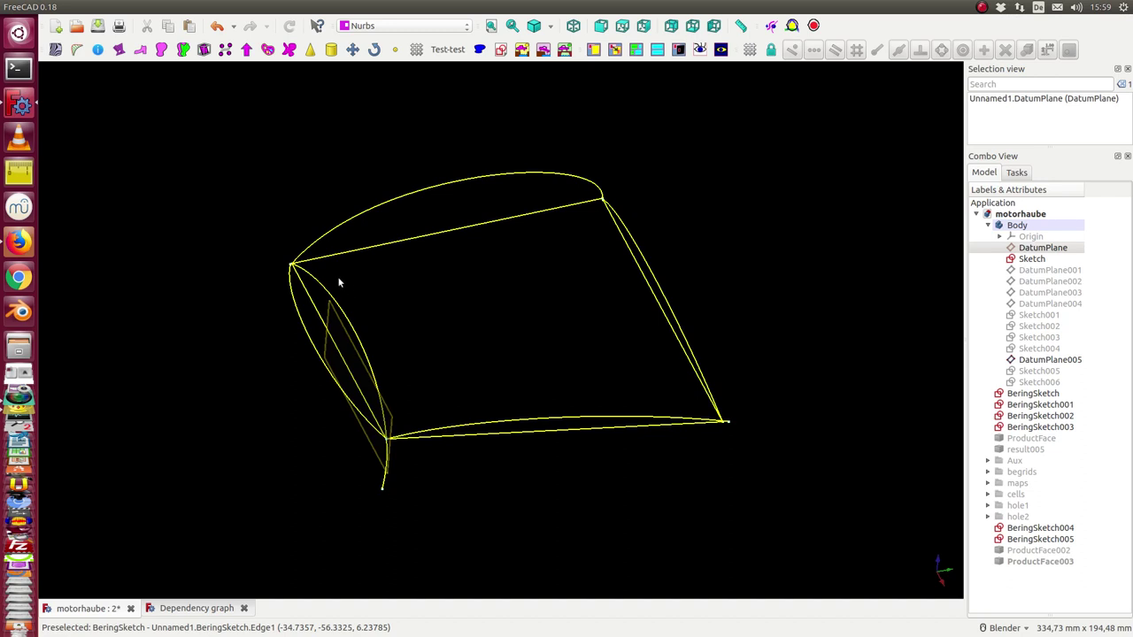
Hide the base Sketch with the straight diagonal guide lines.
left_click(1032, 259)
key("space")
key("space")
key("space")
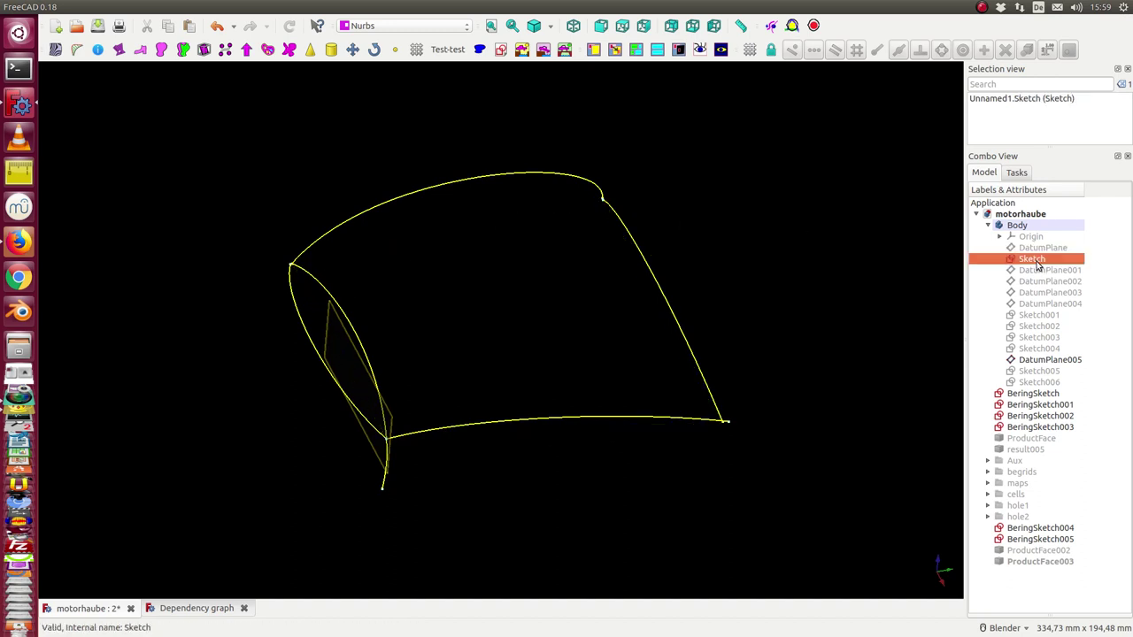
key("space")
key("space")
mouse_move(615, 379)
middle_mouse_down()
mouse_move(522, 505)
mouse_move(523, 480)
middle_mouse_up()
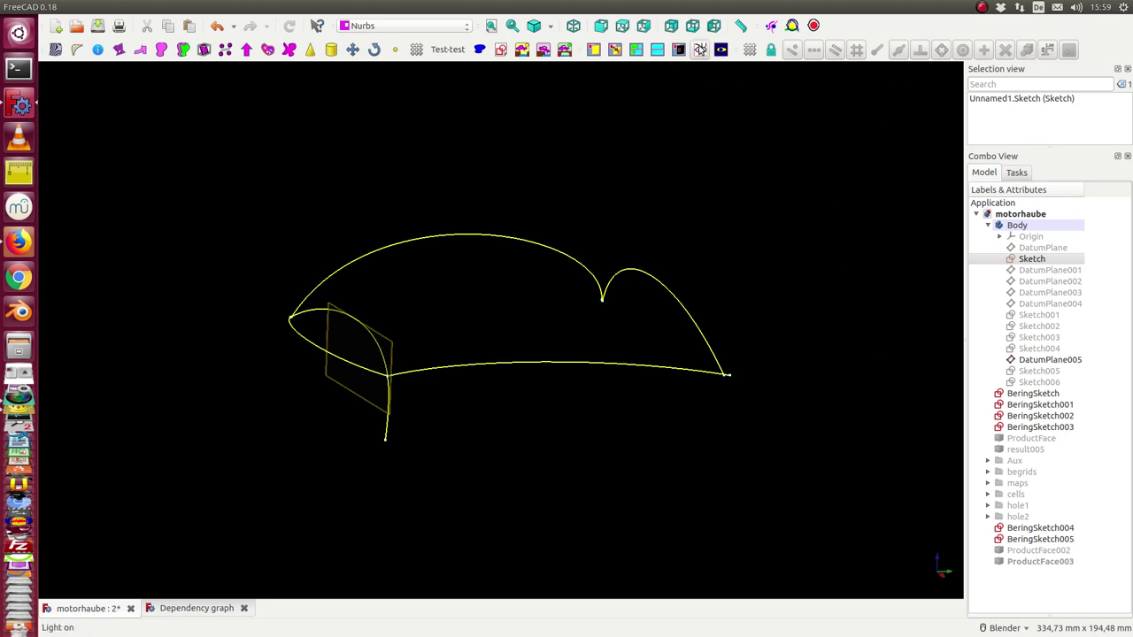
Turn on lighting in the 3D view and select the ProductFace surface.
left_click(700, 49)
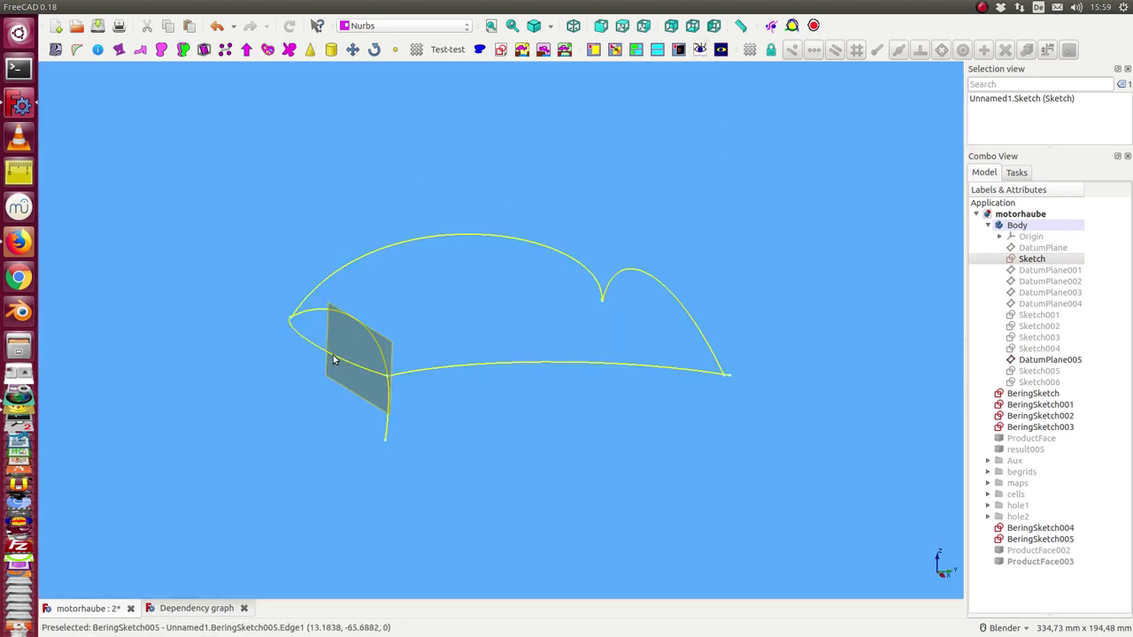
mouse_move(331, 360)
middle_mouse_down()
mouse_move(472, 336)
mouse_move(331, 352)
middle_mouse_up()
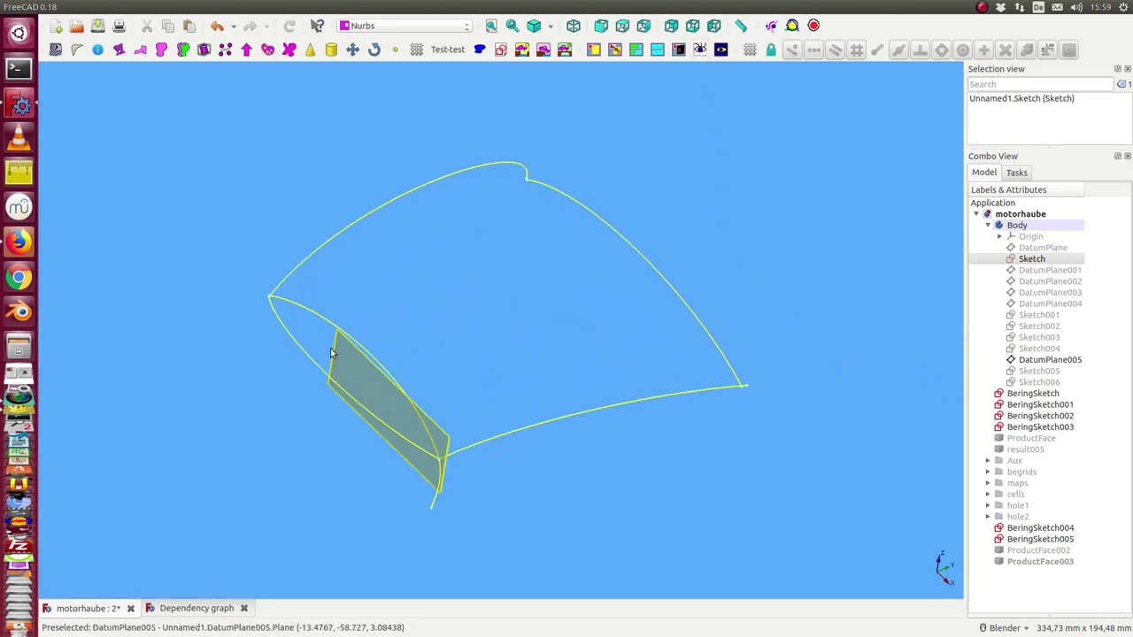
left_click(1036, 438)
mouse_move(856, 480)
middle_mouse_down()
mouse_move(744, 423)
mouse_move(625, 392)
mouse_move(604, 466)
mouse_move(671, 507)
mouse_move(652, 488)
mouse_move(496, 432)
middle_mouse_up()
mouse_move(263, 429)
middle_mouse_down()
mouse_move(293, 372)
mouse_move(255, 308)
middle_mouse_up()
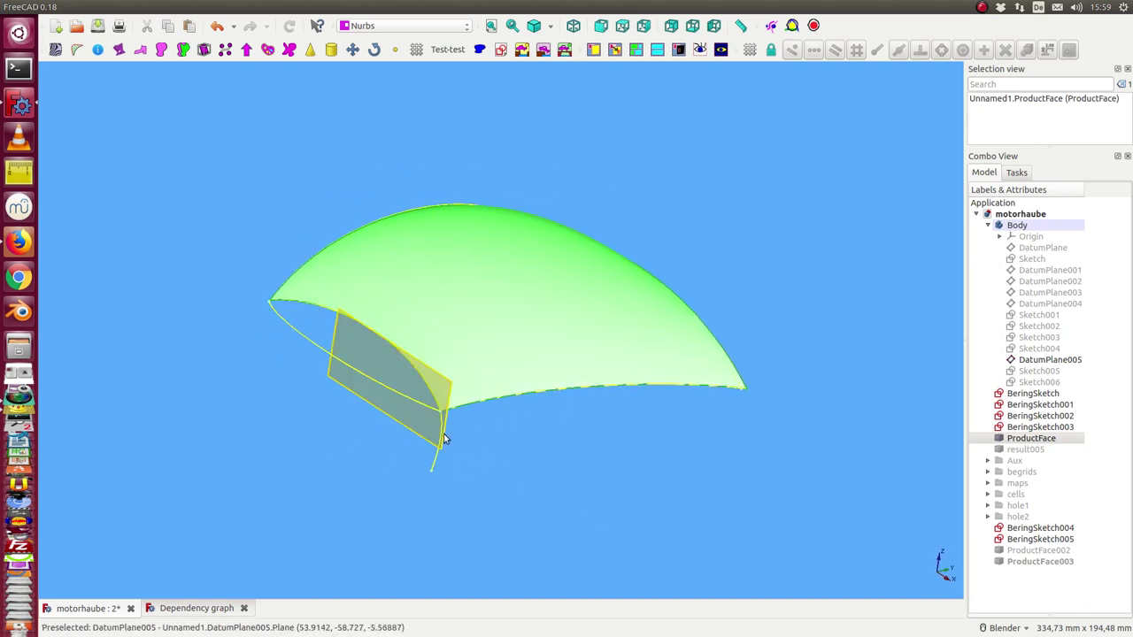
Select a BeringSketch004 edge and the ProductFace003 surface, viewing from the side.
left_click(434, 469)
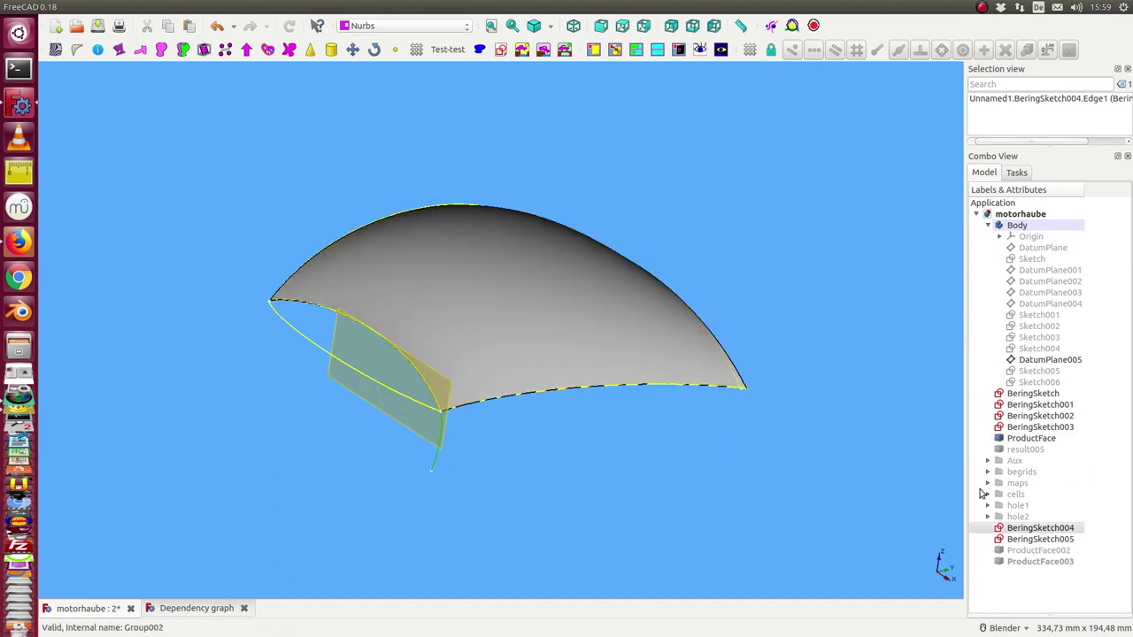
left_click(1041, 563)
mouse_move(569, 551)
middle_mouse_down()
mouse_move(501, 480)
mouse_move(257, 356)
mouse_move(702, 411)
middle_mouse_up()
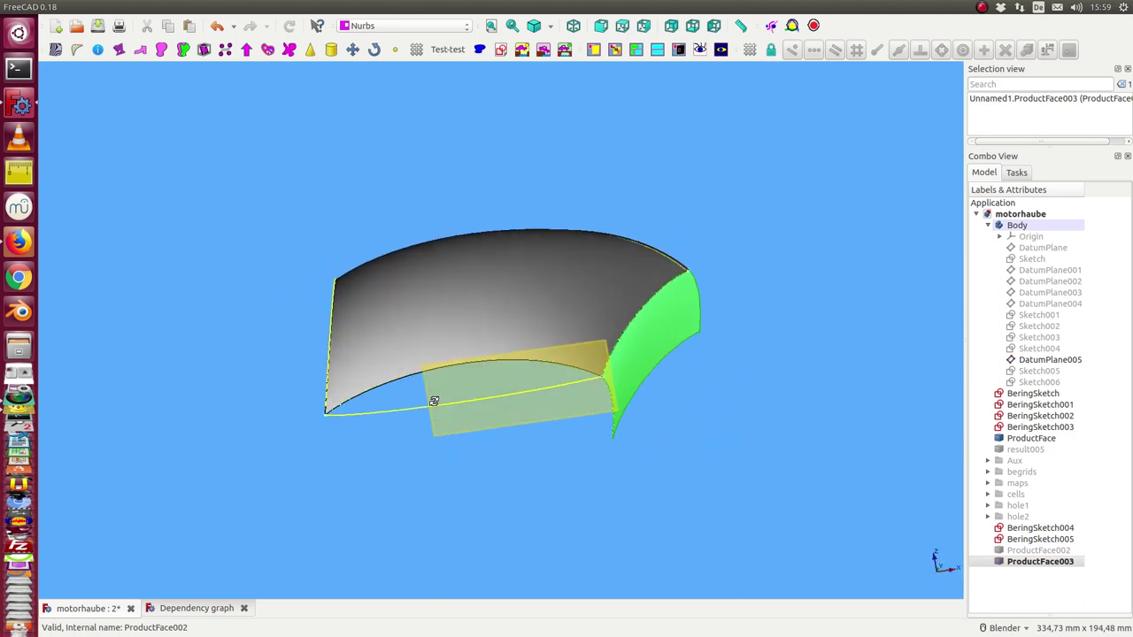
mouse_move(434, 380)
middle_mouse_down()
mouse_move(405, 370)
mouse_move(449, 396)
mouse_move(457, 457)
middle_mouse_up()
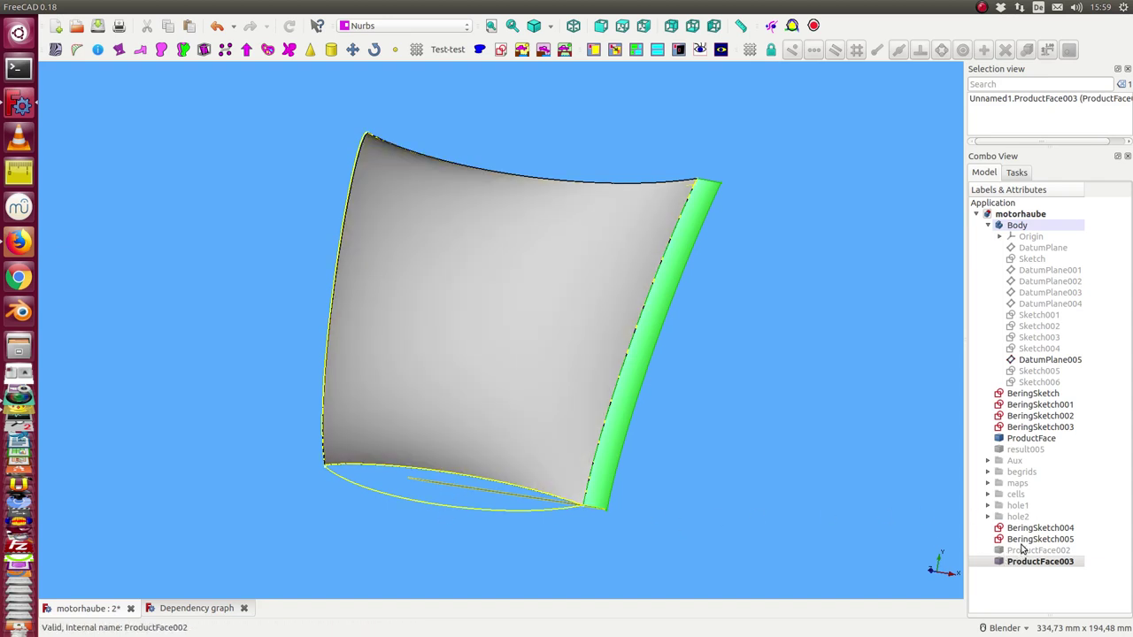
Show the ProductFace002 surface and zoom in on the shaded surfaces.
left_click(1022, 547)
key("space")
mouse_move(488, 598)
middle_mouse_down()
mouse_move(394, 413)
mouse_move(538, 507)
mouse_move(605, 504)
middle_mouse_up()
left_click(537, 507)
scroll(537, 507, "up", 3)
scroll(577, 494, "up", 2)
Hide DatumPlane005 and orbit to see the faces around the corner.
left_click(1036, 361)
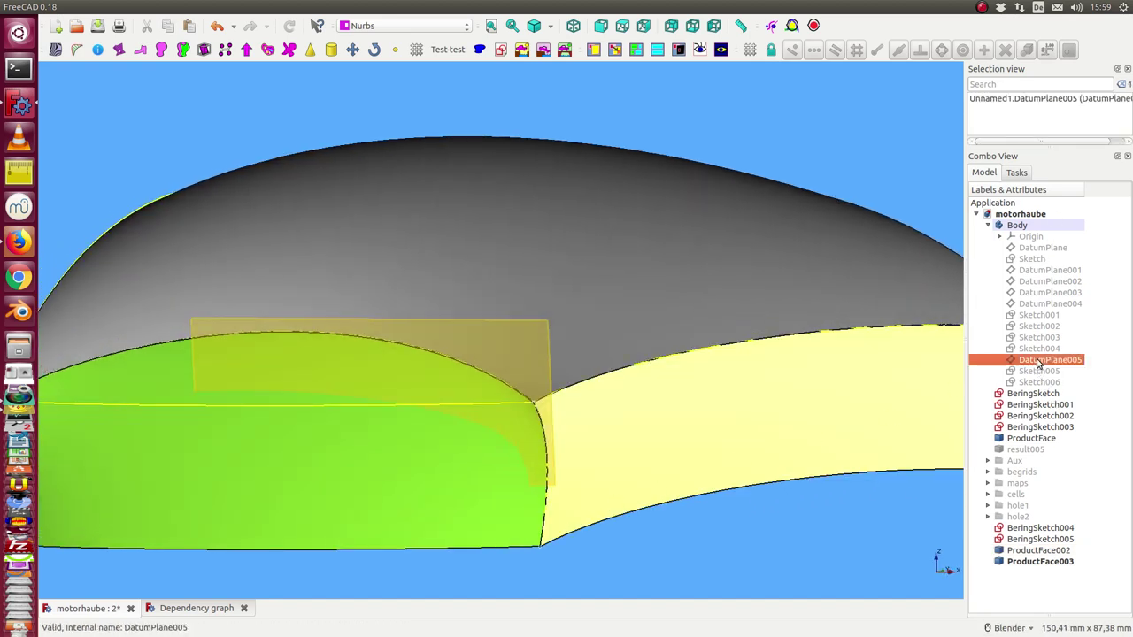
key("space")
scroll(670, 454, "up", 3)
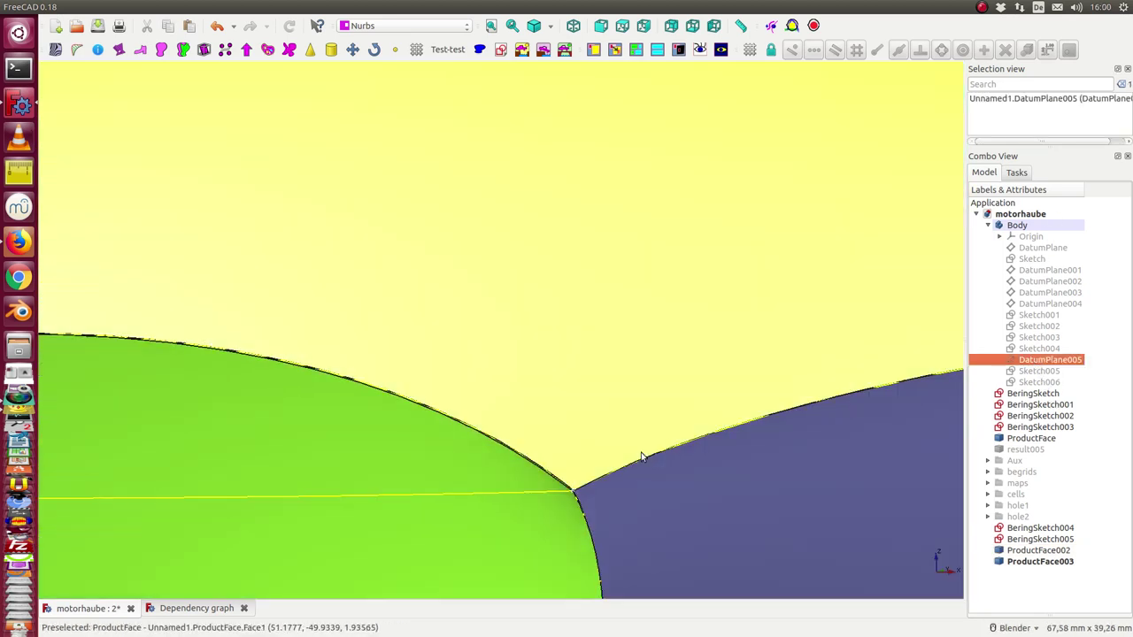
mouse_move(645, 453)
middle_mouse_down()
mouse_move(594, 222)
mouse_move(604, 197)
middle_mouse_up()
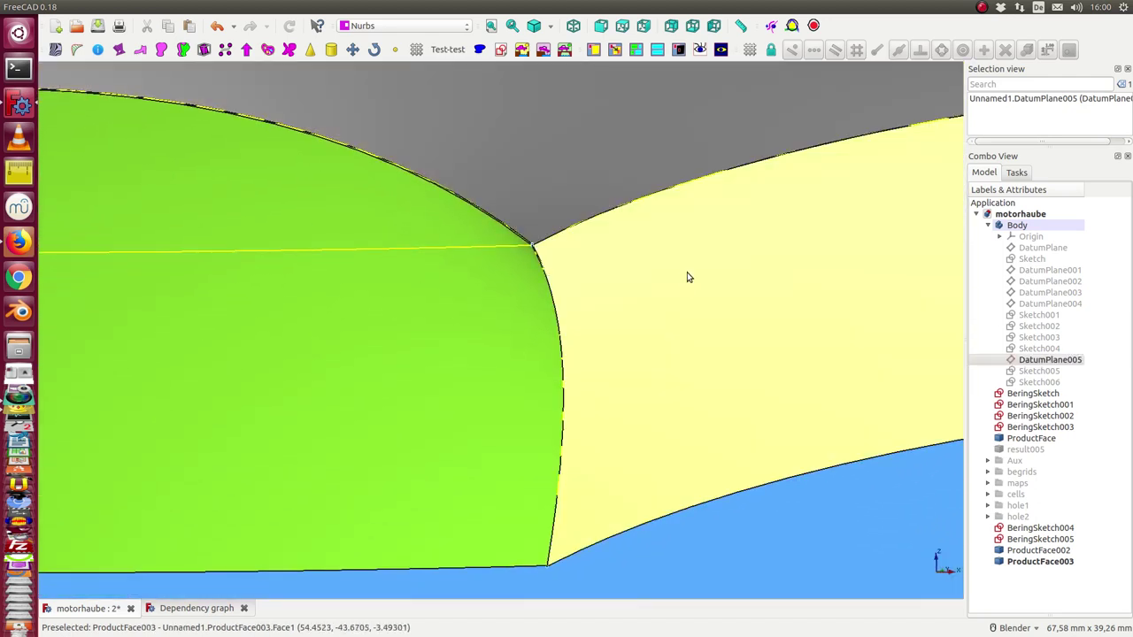
Open Sketch005 for editing, inspect the shell around it, and close it.
left_click(1036, 382)
left_click(1035, 373)
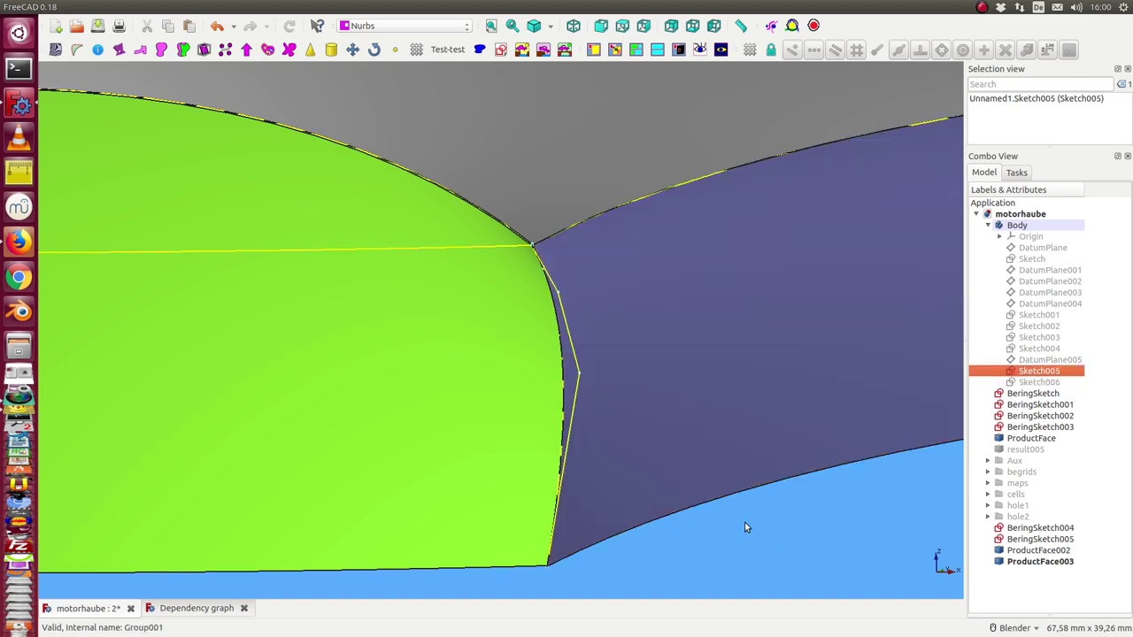
double_click(1029, 373)
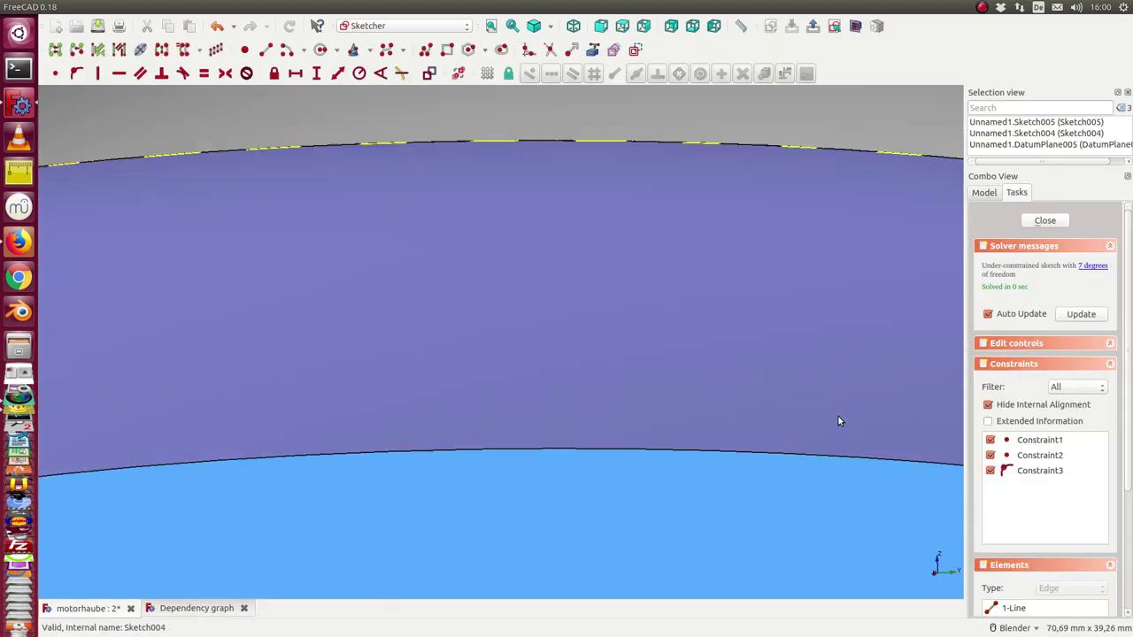
scroll(783, 354, "down", 5)
scroll(782, 354, "down", 5)
scroll(721, 366, "up", 5)
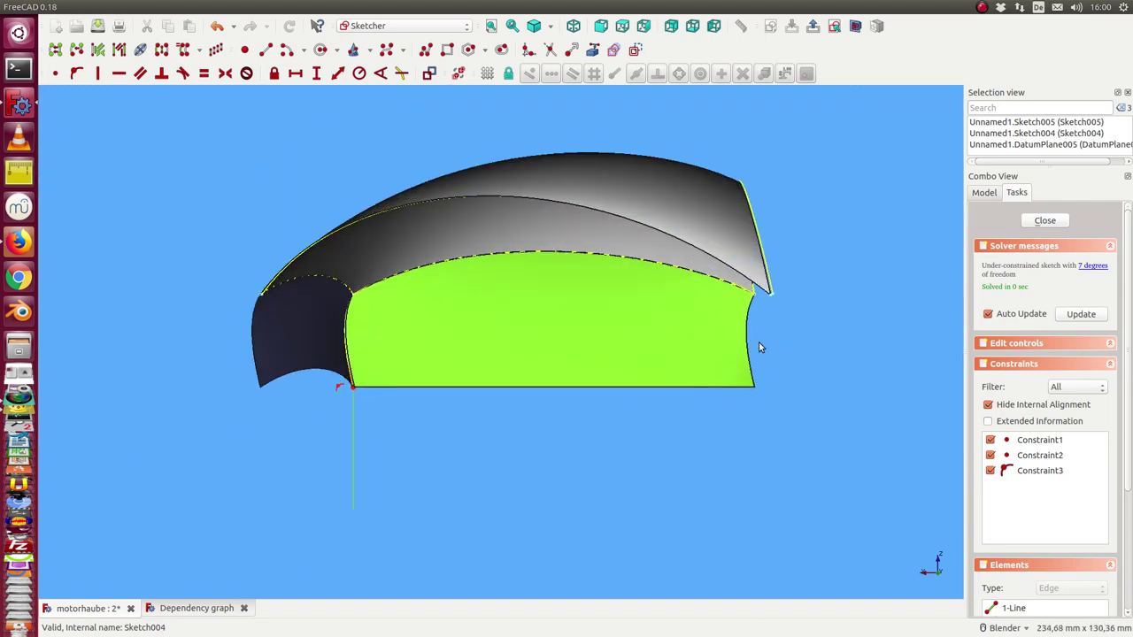
mouse_move(233, 324)
middle_mouse_down()
mouse_move(797, 321)
mouse_move(800, 352)
middle_mouse_up()
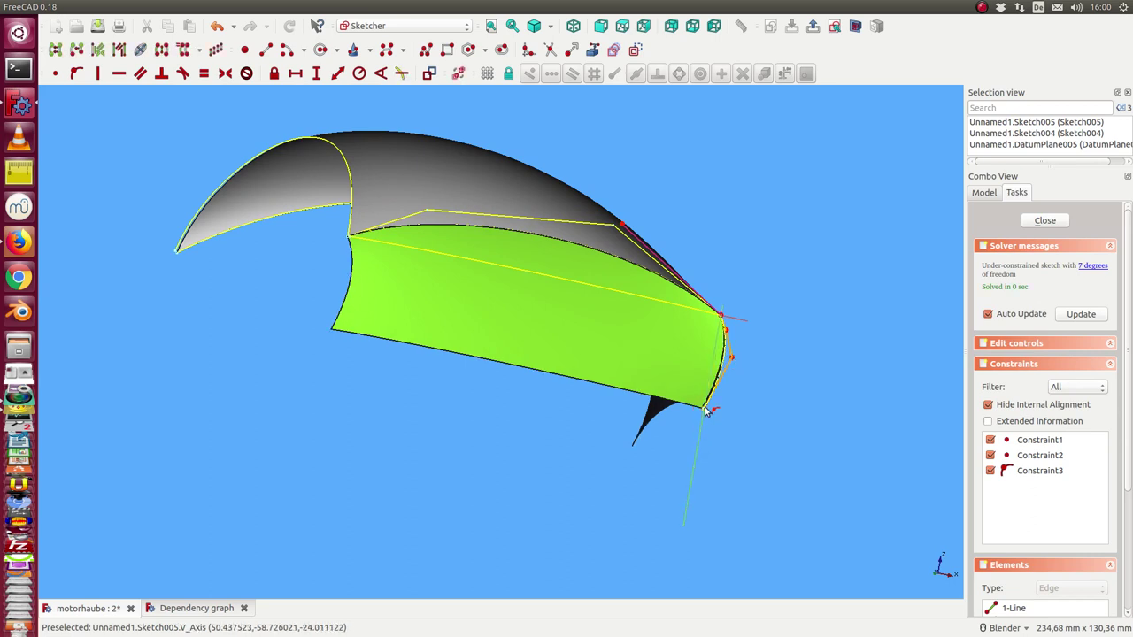
mouse_move(700, 434)
middle_mouse_down()
mouse_move(663, 360)
mouse_move(604, 328)
middle_mouse_up()
mouse_move(670, 378)
middle_mouse_down()
mouse_move(678, 356)
mouse_move(665, 395)
mouse_move(926, 299)
middle_mouse_up()
left_click(1035, 220)
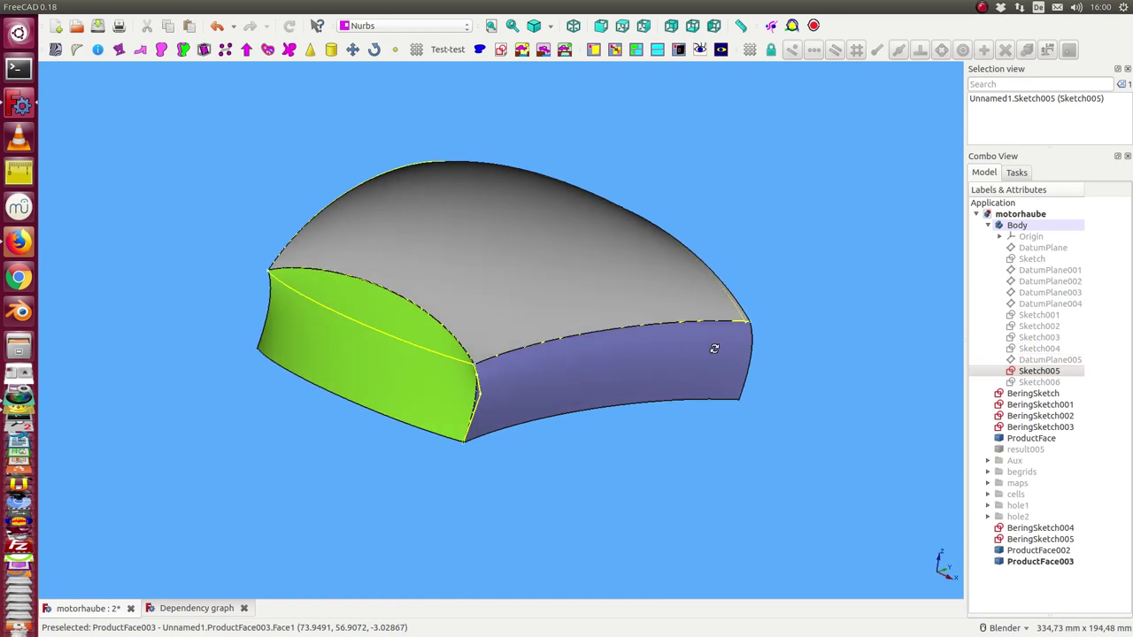
mouse_move(715, 349)
middle_mouse_down()
mouse_move(626, 401)
mouse_move(611, 390)
middle_mouse_up()
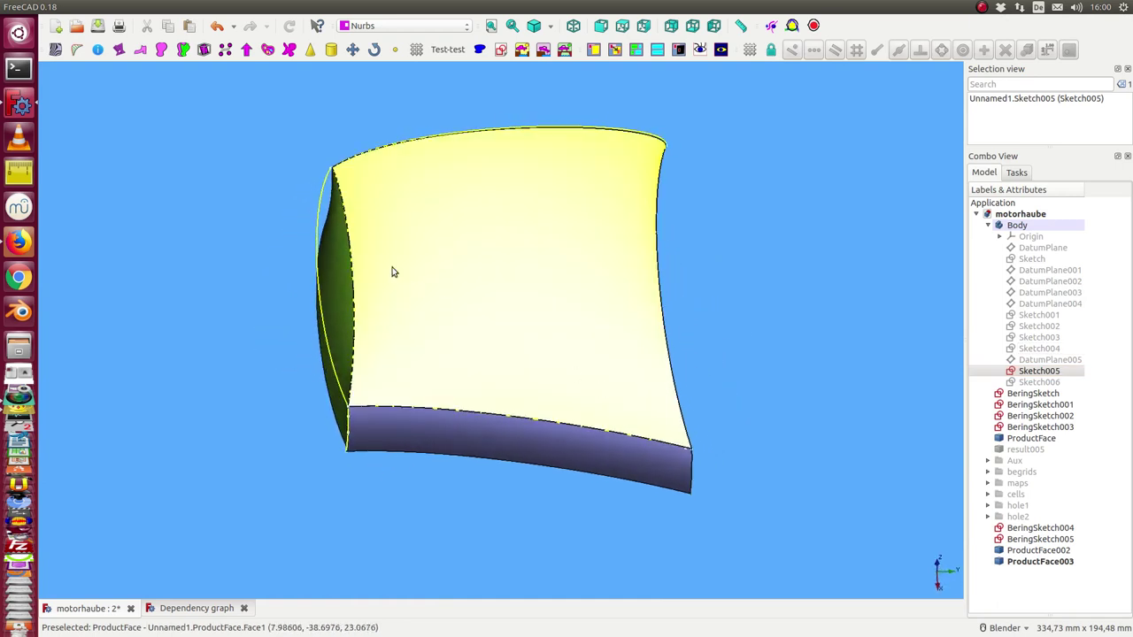
Edit Sketch006, dragging its bottom edge control points to reshape the face.
left_click(1041, 384)
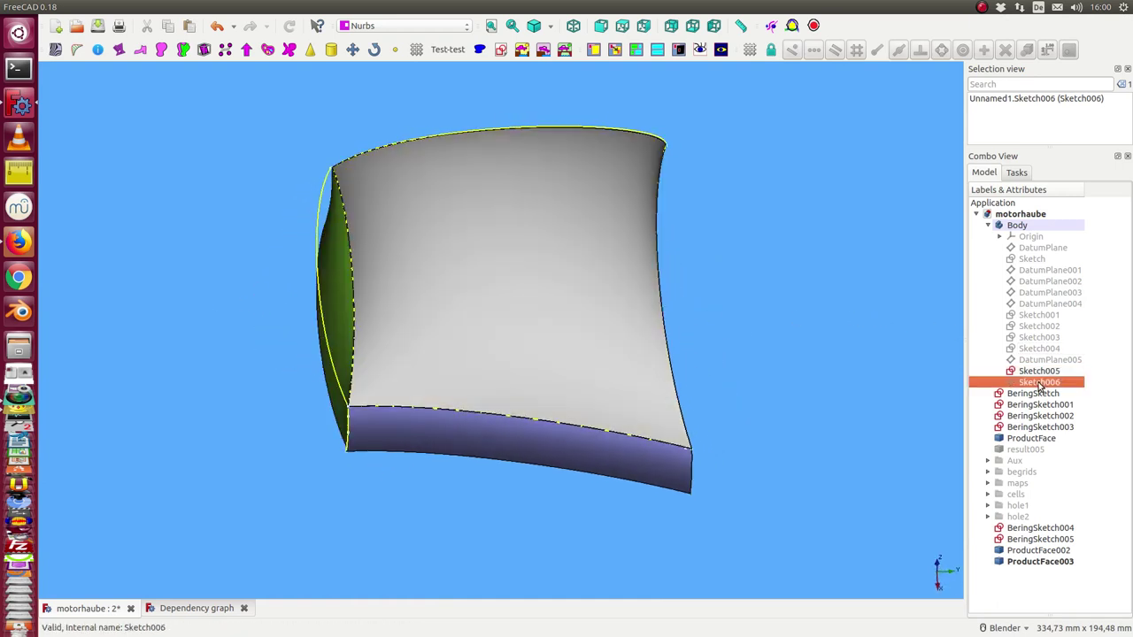
double_click(1038, 382)
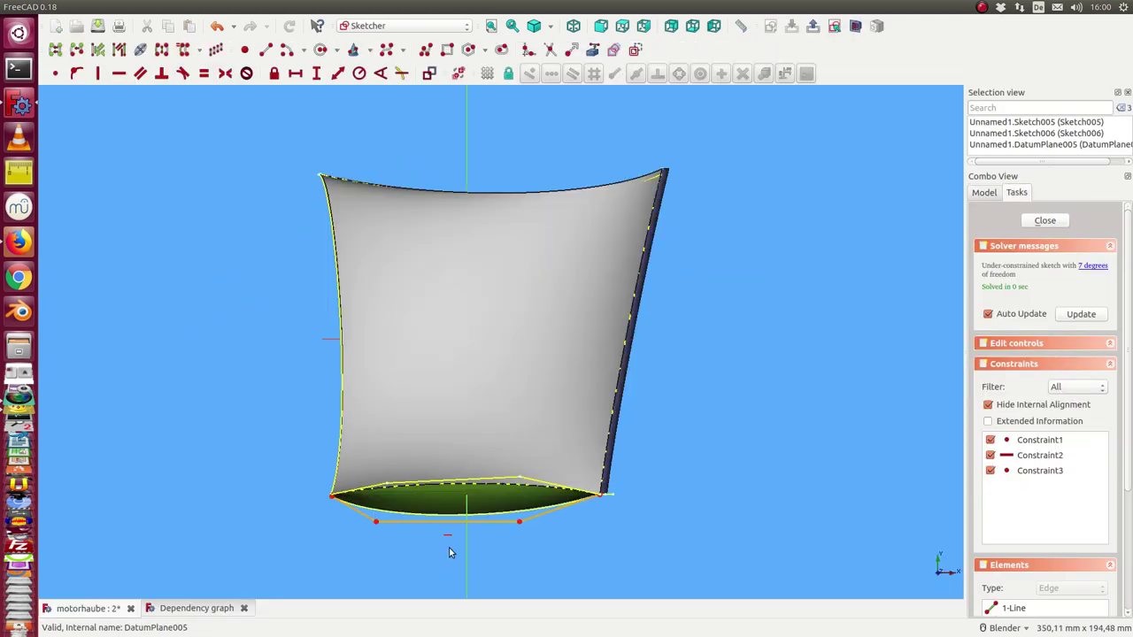
left_click_drag(487, 527, 489, 506)
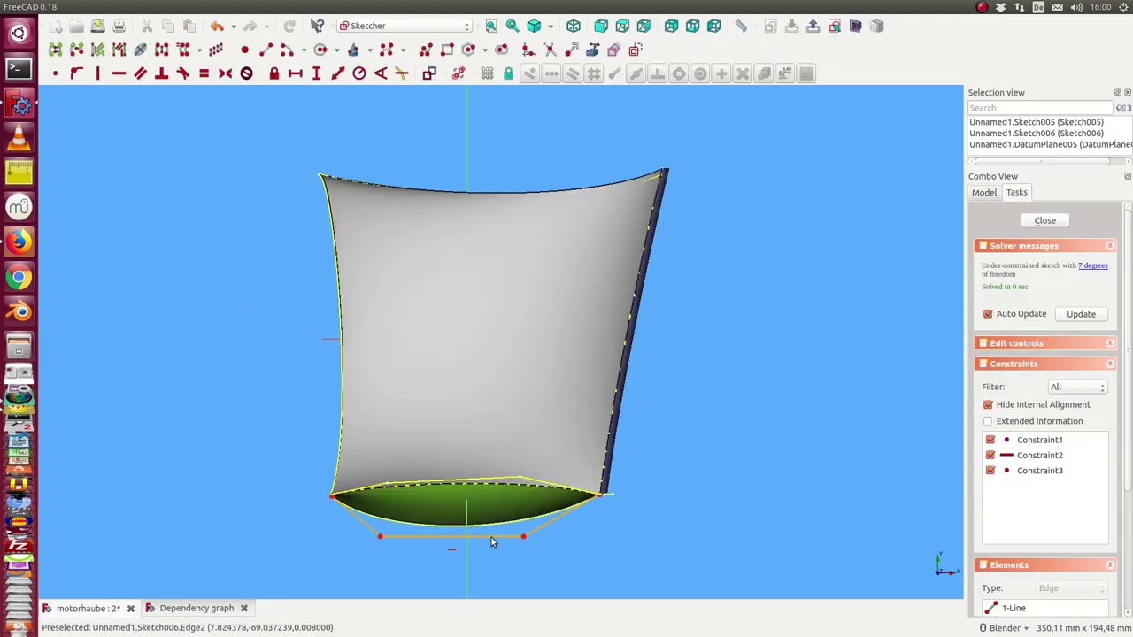
middle_click_drag(513, 539, 534, 362)
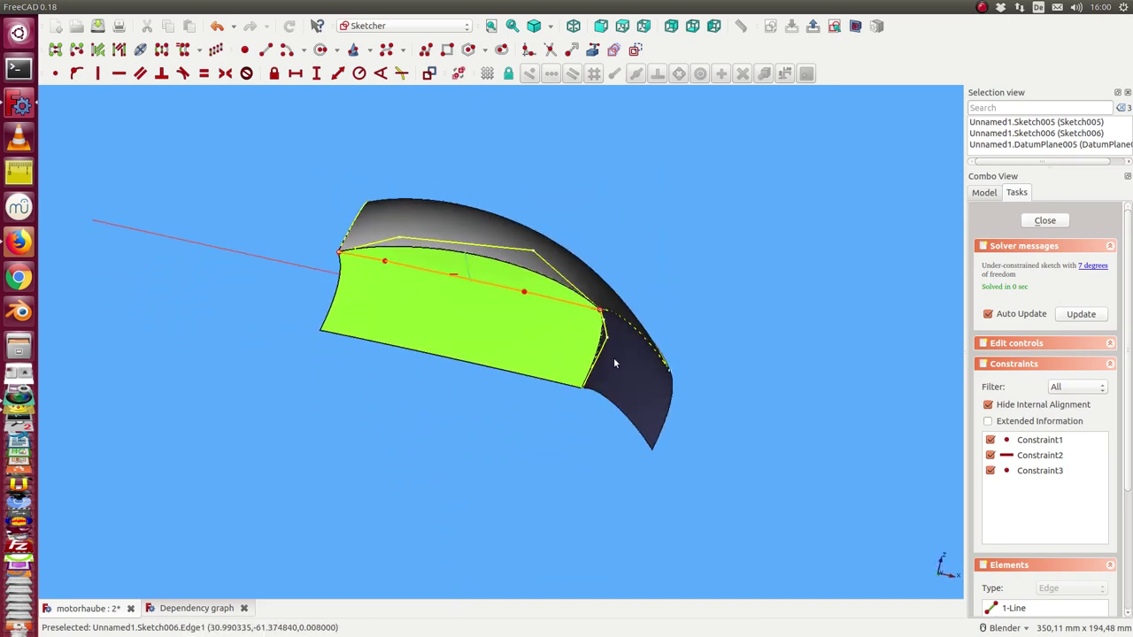
mouse_move(713, 307)
middle_mouse_down()
mouse_move(518, 384)
mouse_move(422, 442)
mouse_move(450, 470)
mouse_move(444, 370)
middle_mouse_up()
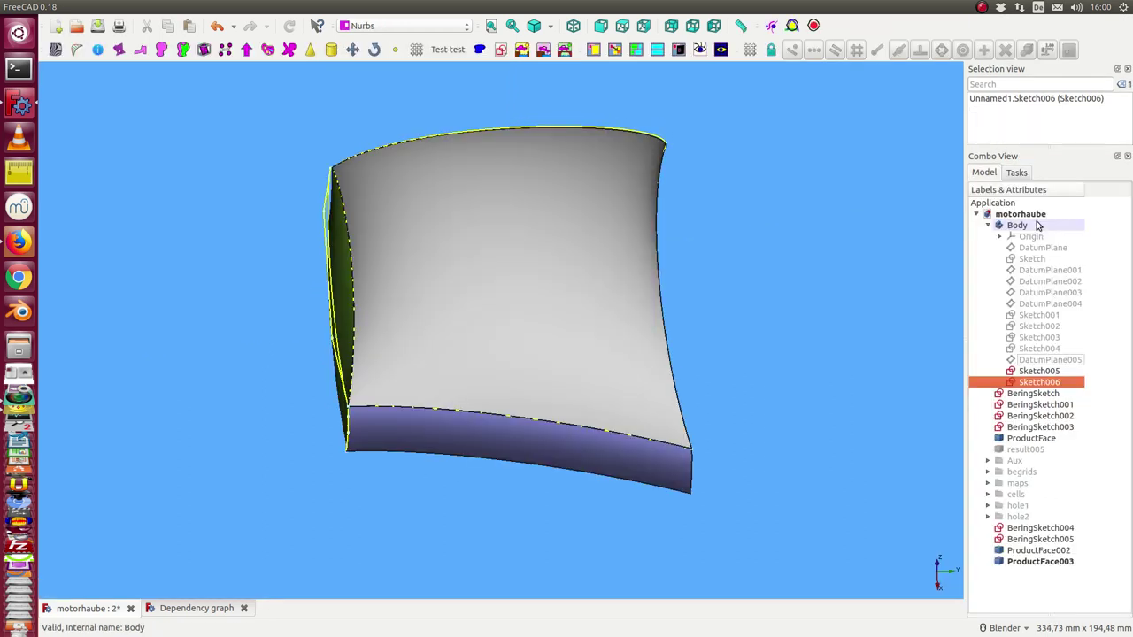
Close Sketch006, then hide Sketch006 and BeringSketch through BeringSketch003.
left_click(1030, 373)
left_click(1031, 382)
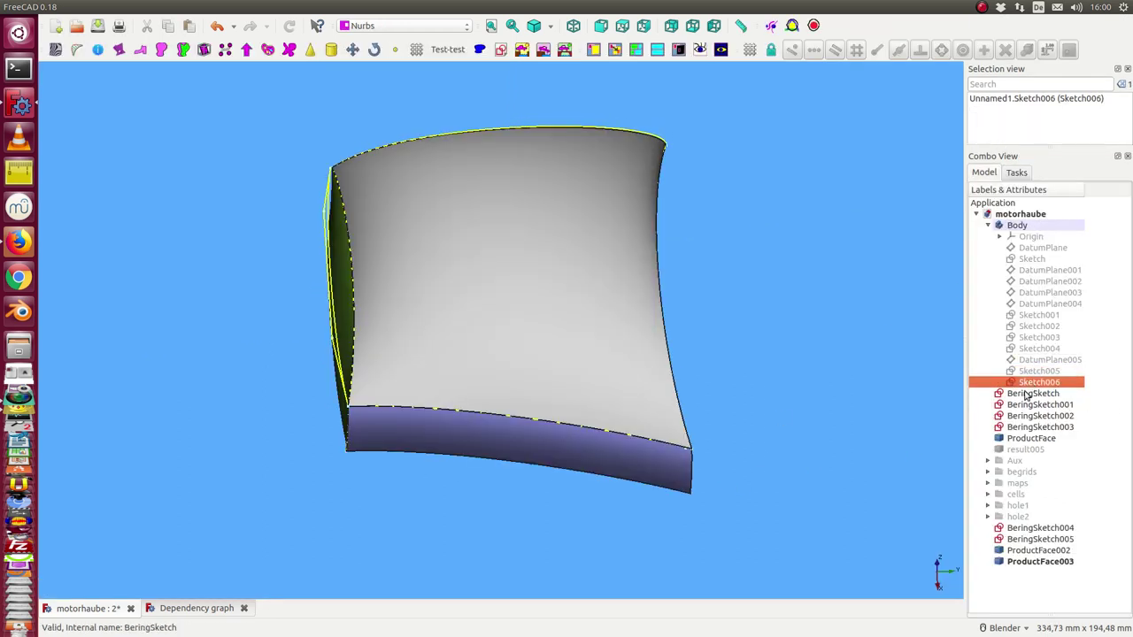
left_click(1030, 393)
left_click(1029, 405)
left_click(1028, 416)
left_click(1030, 427)
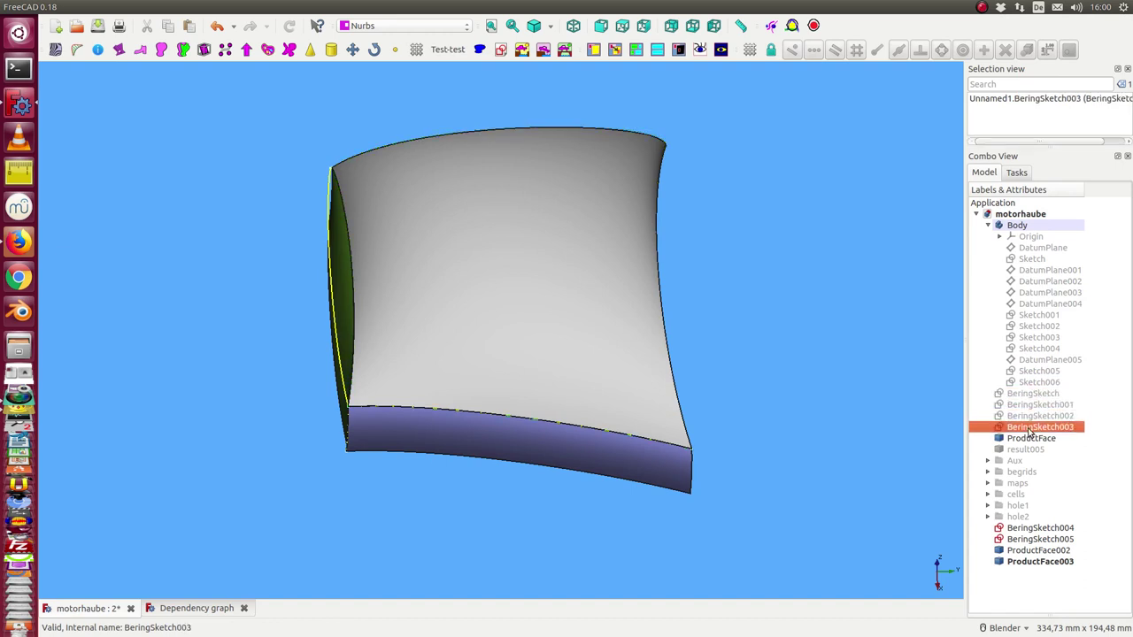
left_click(1018, 439)
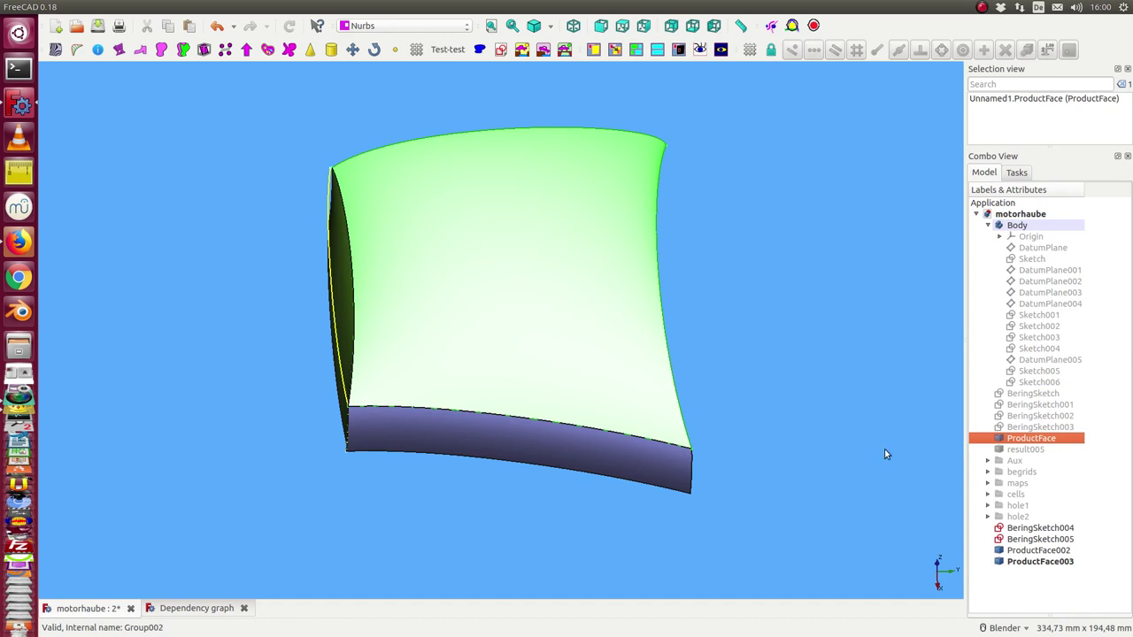
Expand the begrids group and show the BeGrid grid on the surface.
left_click(988, 471)
left_click(1031, 486)
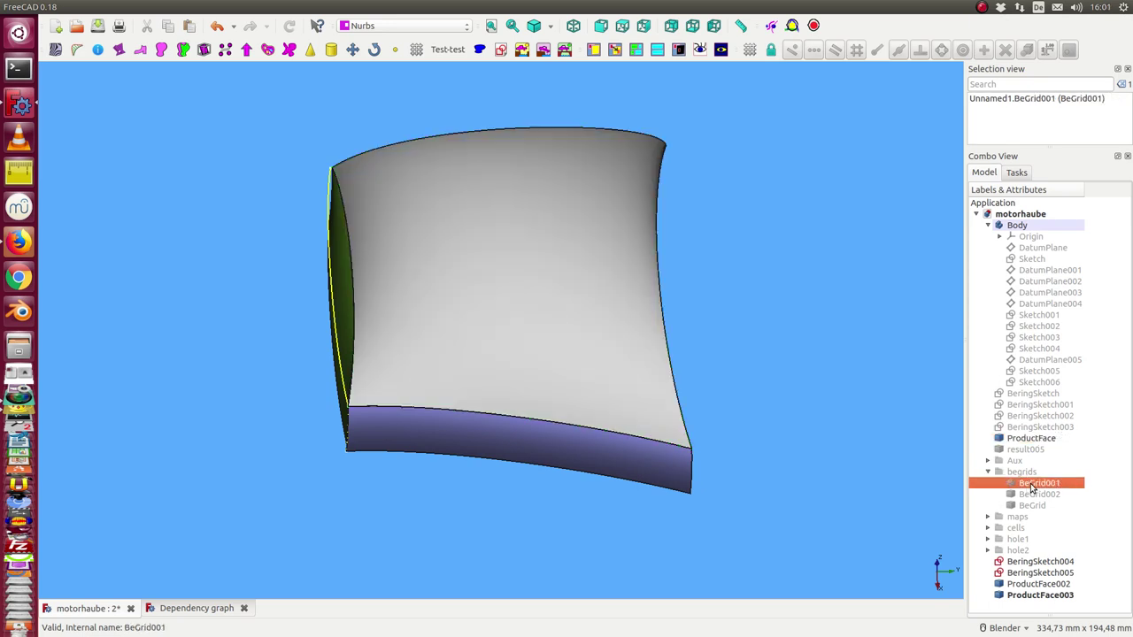
key("space")
key("space")
left_click(1032, 505)
key("space")
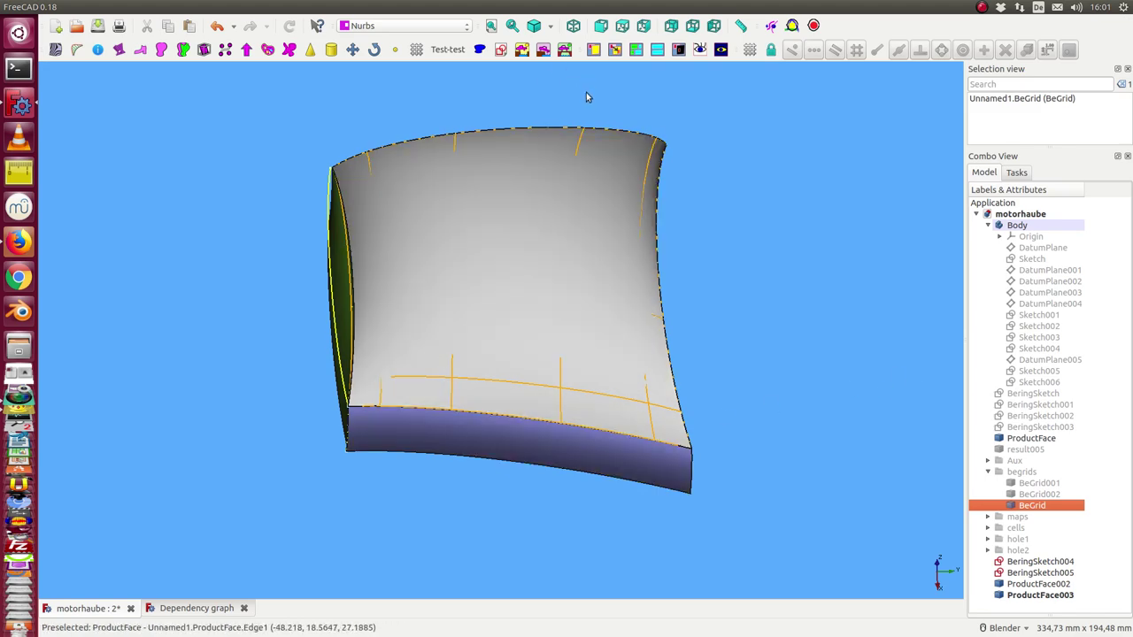
mouse_move(561, 398)
middle_mouse_down()
mouse_move(494, 496)
mouse_move(501, 504)
middle_mouse_up()
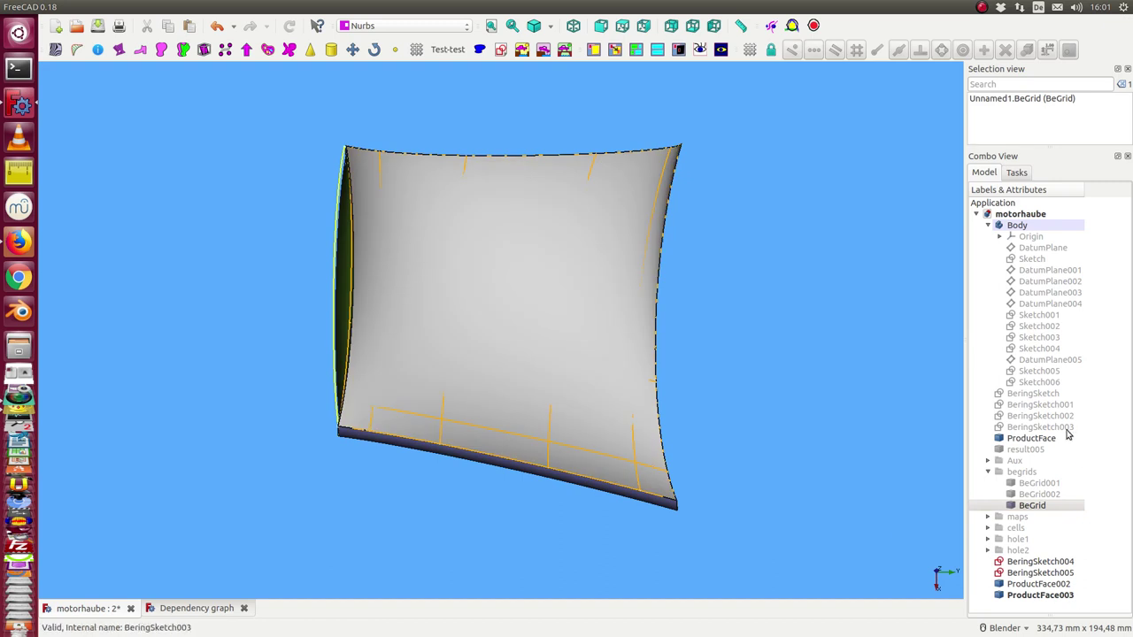
Hide ProductFace so only the BeGrid lines remain.
left_click(1046, 440)
key("space")
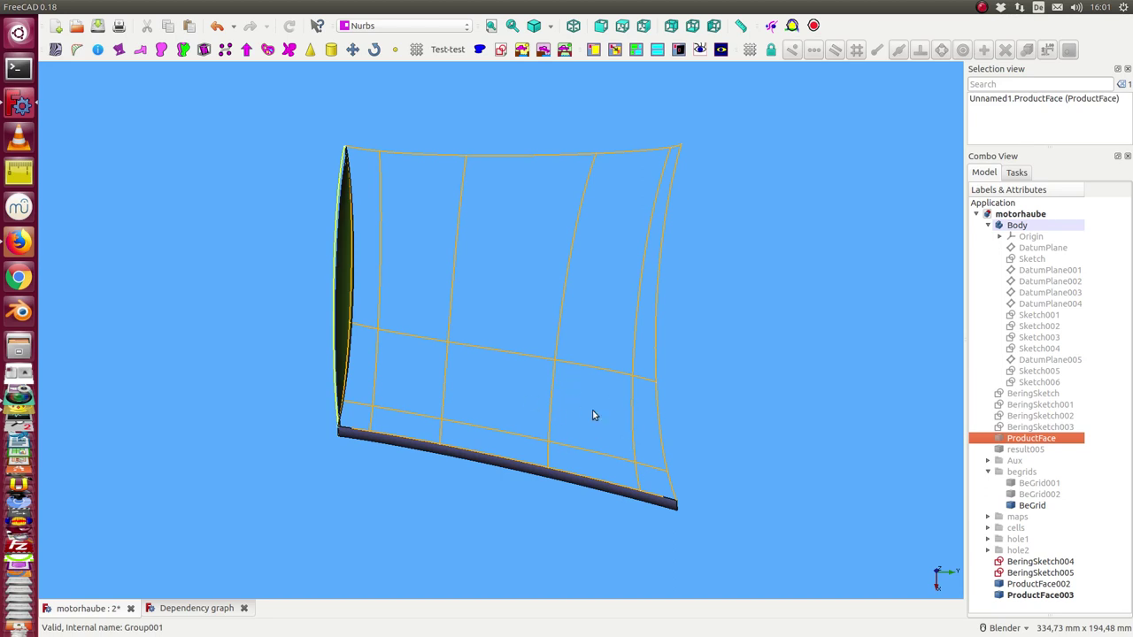
scroll(563, 530, "down", 2)
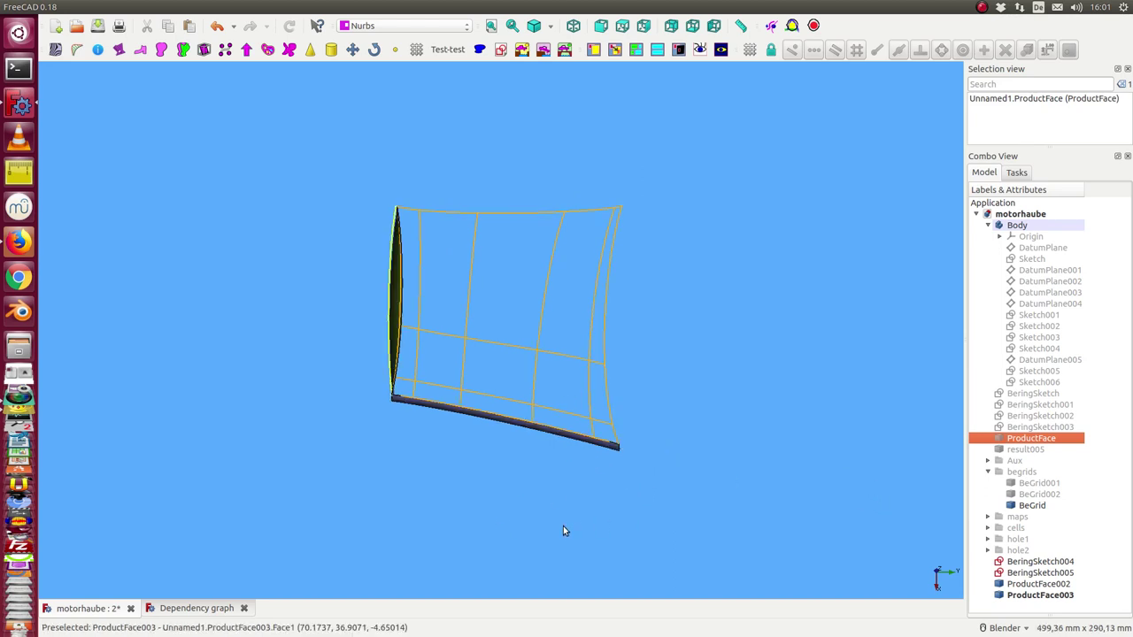
Hide the ProductFace002 and ProductFace003 surfaces.
left_click(1038, 584)
key("space")
key("Down")
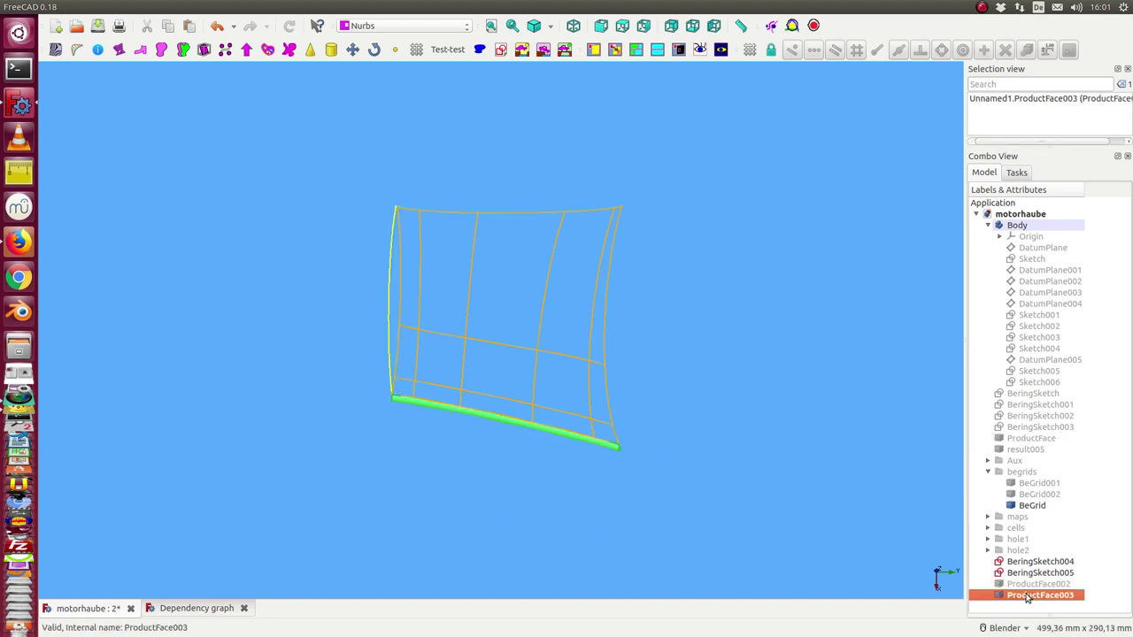
key("space")
key("space")
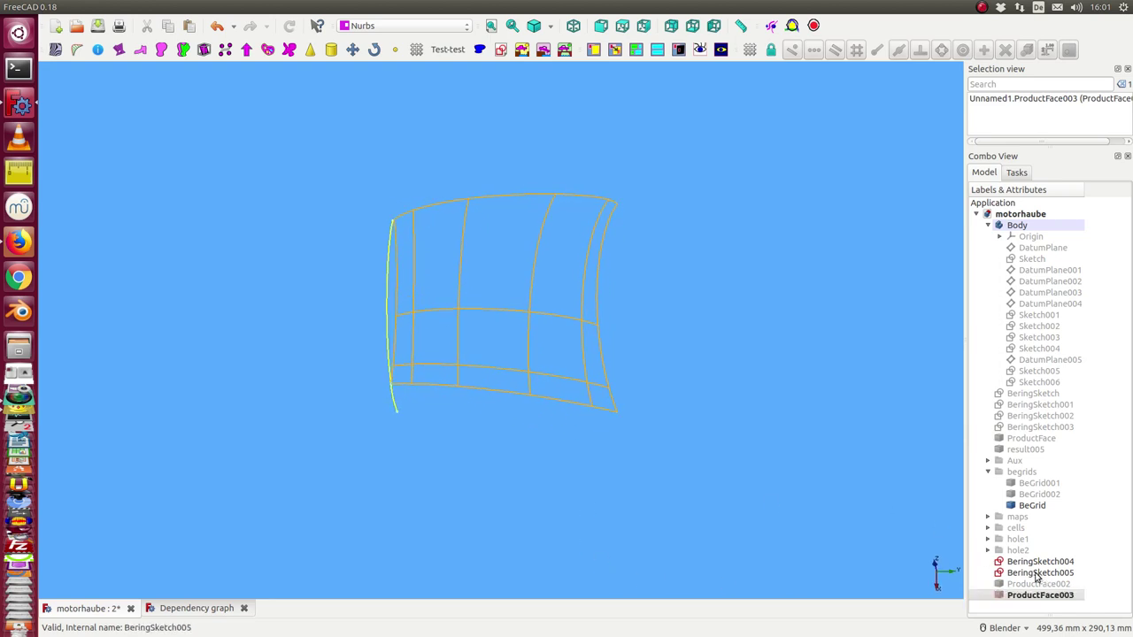
left_click(1037, 573)
left_click(1035, 566)
left_click(682, 547)
middle_click_drag(682, 547, 657, 522)
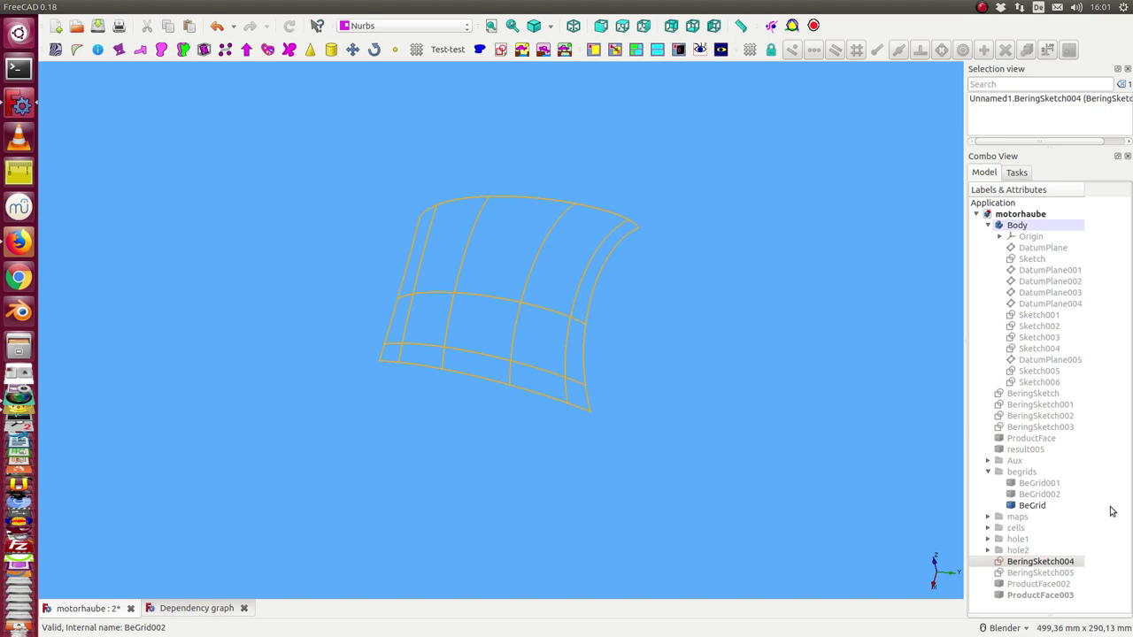
Expand the cells group and show Cell A and Cell B over the grid.
left_click(987, 528)
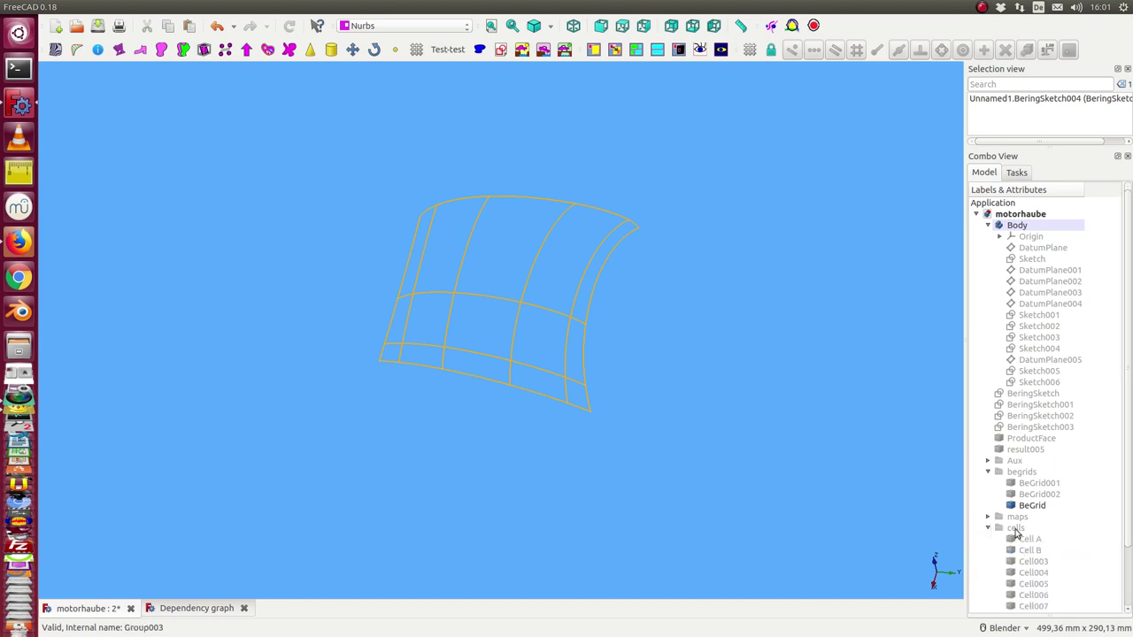
left_click(1024, 539)
left_click(1031, 551)
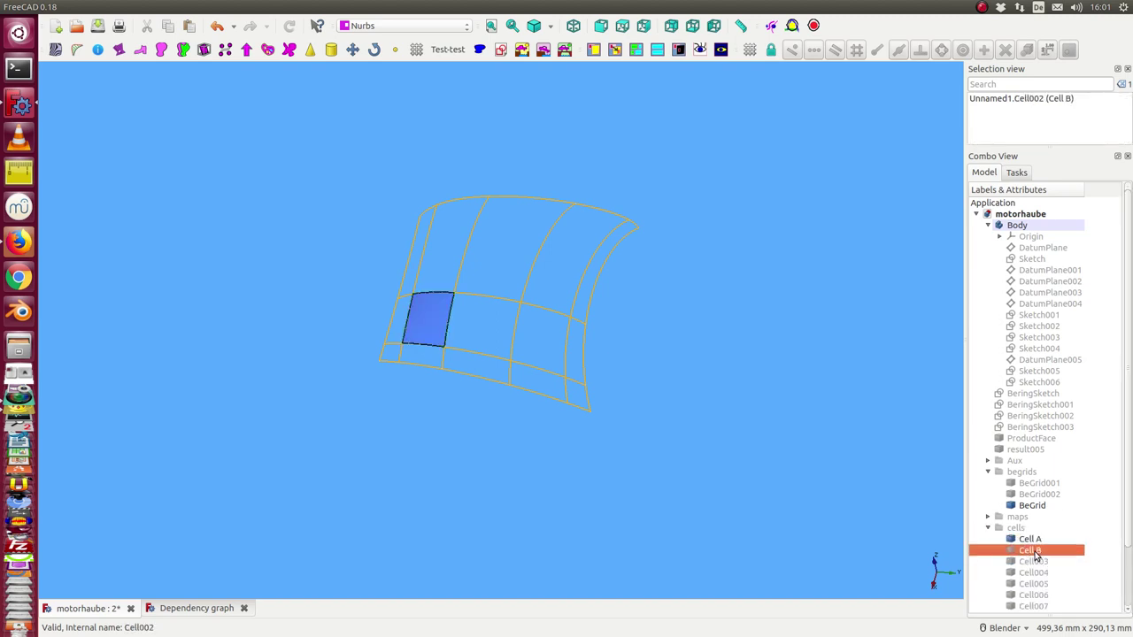
mouse_move(503, 482)
middle_mouse_down()
mouse_move(445, 428)
mouse_move(601, 410)
middle_mouse_up()
scroll(399, 450, "up", 3)
middle_click_drag(410, 446, 412, 482)
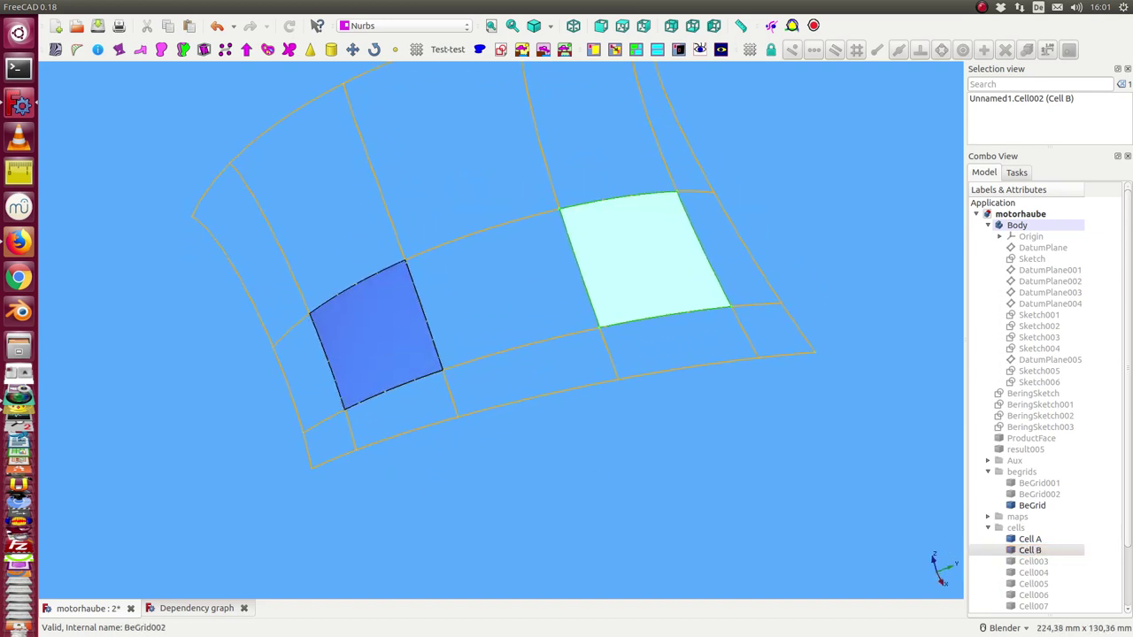
scroll(1118, 478, "down", 2)
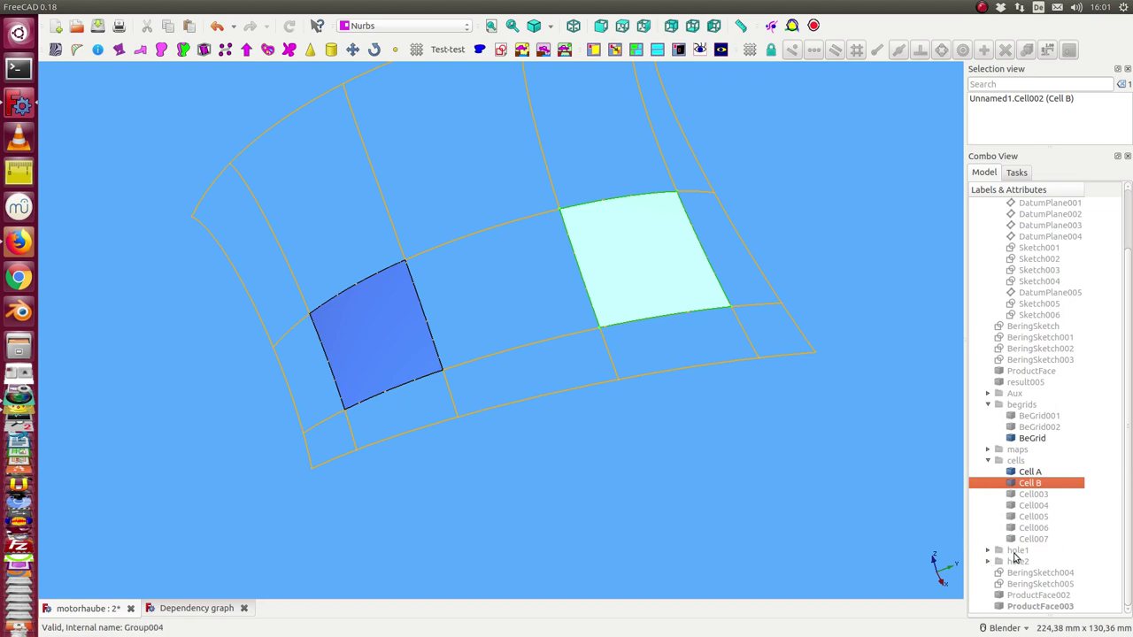
left_click(1016, 552)
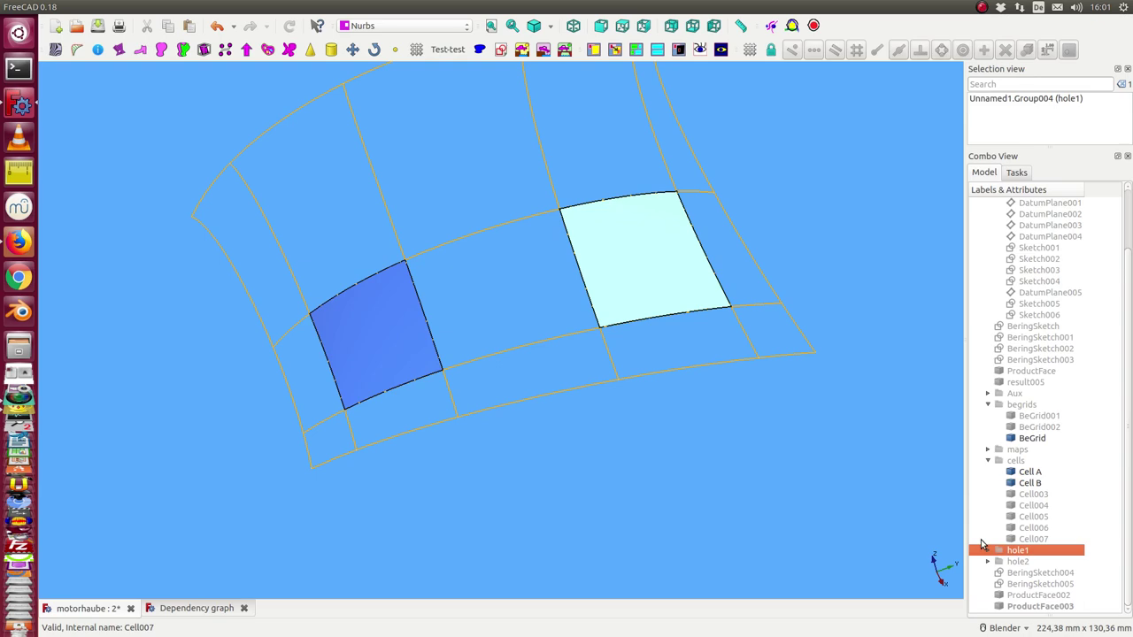
Make the hole1 tube patch visible in Cell A and orbit around it.
key("space")
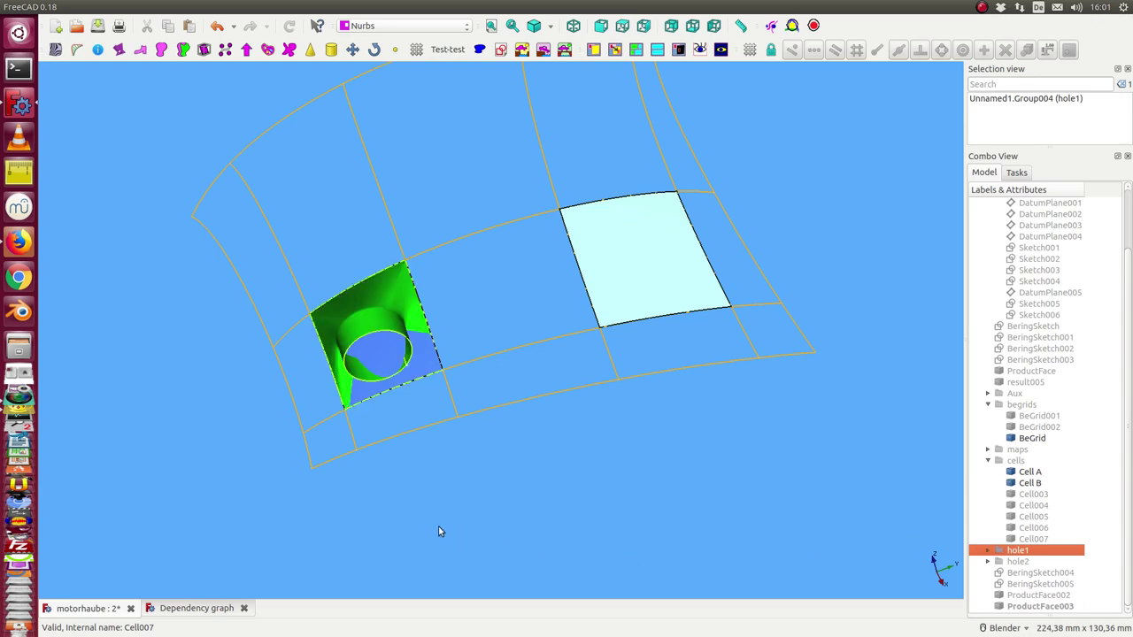
mouse_move(440, 532)
middle_mouse_down()
mouse_move(412, 455)
mouse_move(561, 228)
mouse_move(610, 266)
mouse_move(572, 256)
mouse_move(581, 244)
middle_mouse_up()
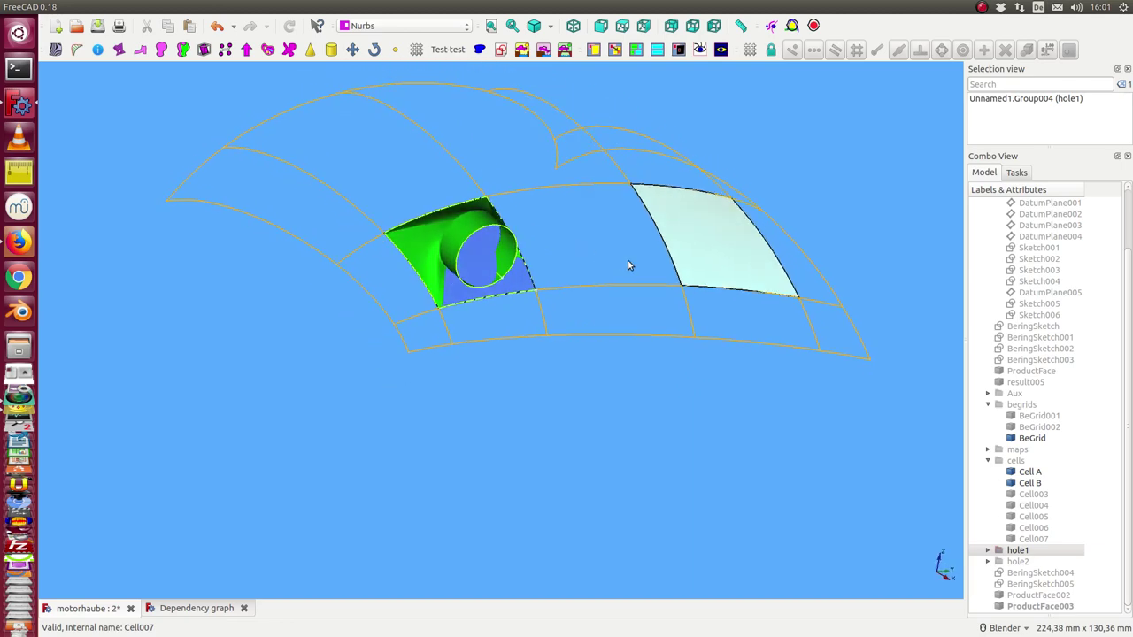
mouse_move(377, 354)
middle_mouse_down()
mouse_move(434, 384)
mouse_move(698, 388)
middle_mouse_up()
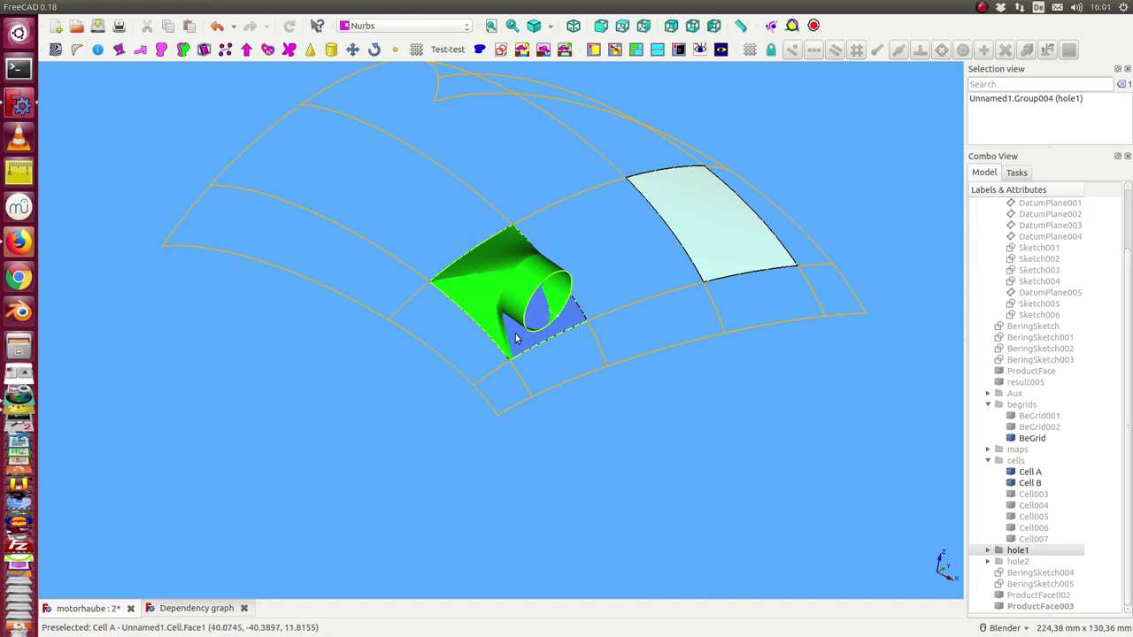
mouse_move(518, 346)
middle_mouse_down()
mouse_move(620, 318)
mouse_move(519, 286)
middle_mouse_up()
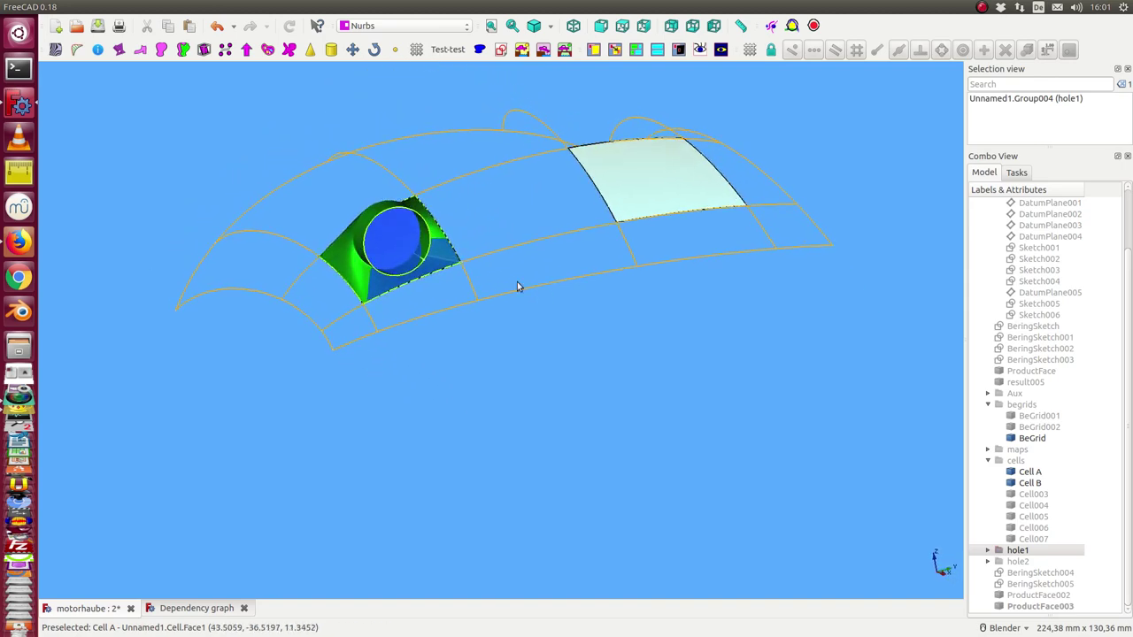
left_click(443, 254)
mouse_move(481, 292)
middle_mouse_down()
mouse_move(430, 435)
mouse_move(427, 380)
mouse_move(536, 393)
mouse_move(538, 420)
mouse_move(366, 455)
middle_mouse_up()
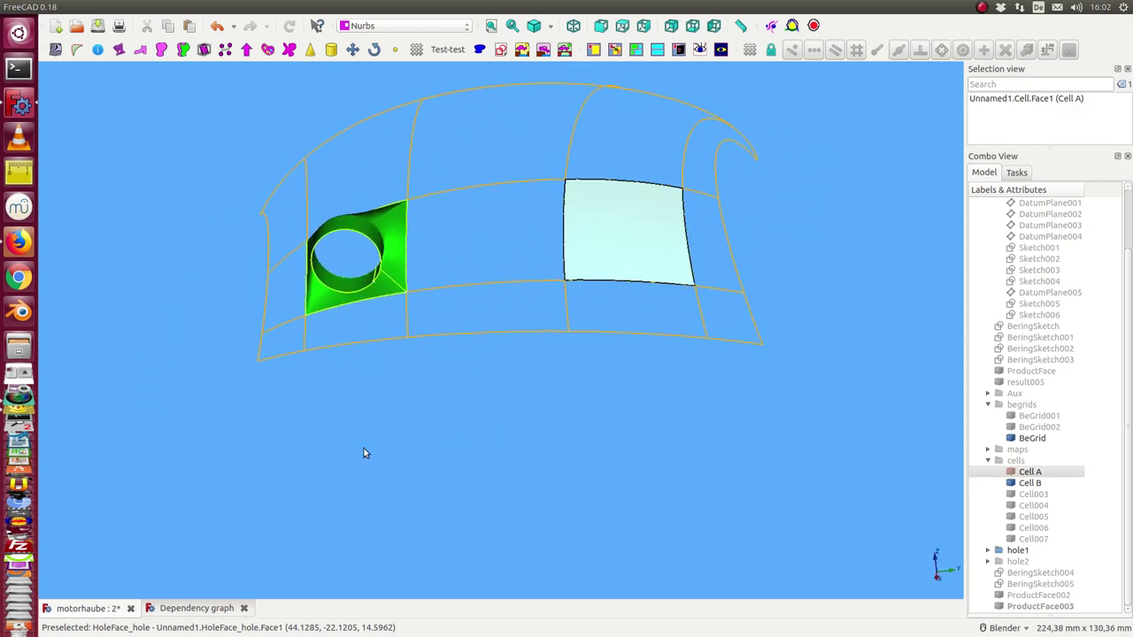
Select hole2, Cell B, BeGrid002 and BeGrid001, viewing both holes from a front-elevated angle.
left_click(1016, 561)
mouse_move(792, 466)
middle_mouse_down()
mouse_move(587, 422)
mouse_move(678, 301)
mouse_move(744, 238)
mouse_move(627, 127)
mouse_move(381, 271)
mouse_move(495, 450)
mouse_move(387, 413)
mouse_move(380, 198)
mouse_move(359, 268)
mouse_move(280, 271)
mouse_move(615, 286)
mouse_move(551, 347)
mouse_move(561, 384)
mouse_move(532, 362)
mouse_move(518, 395)
middle_mouse_up()
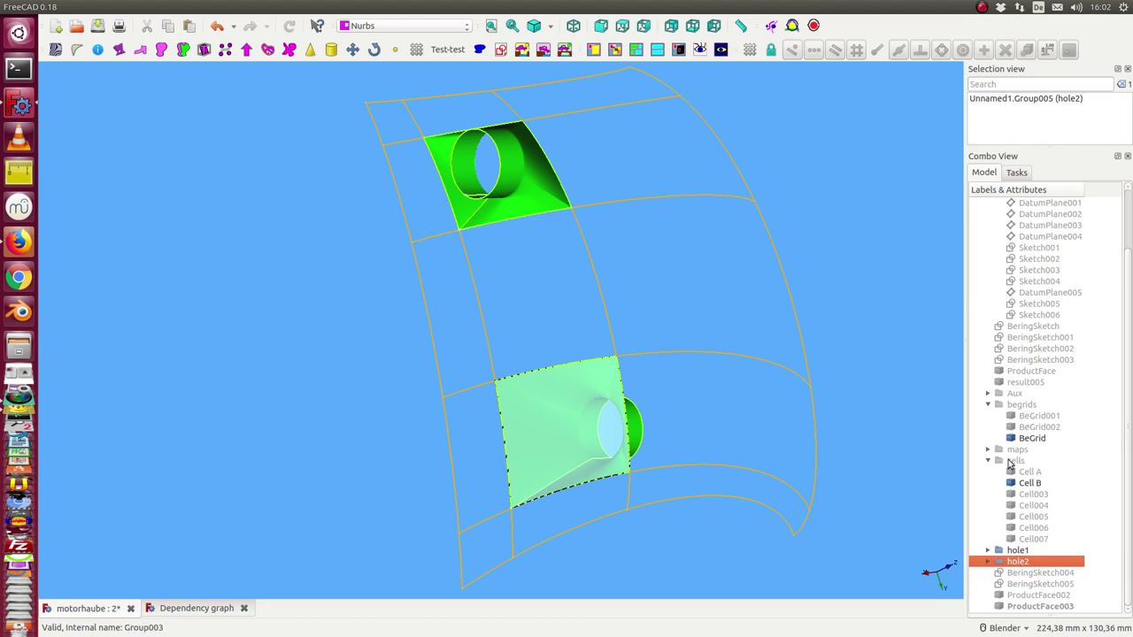
left_click(1022, 483)
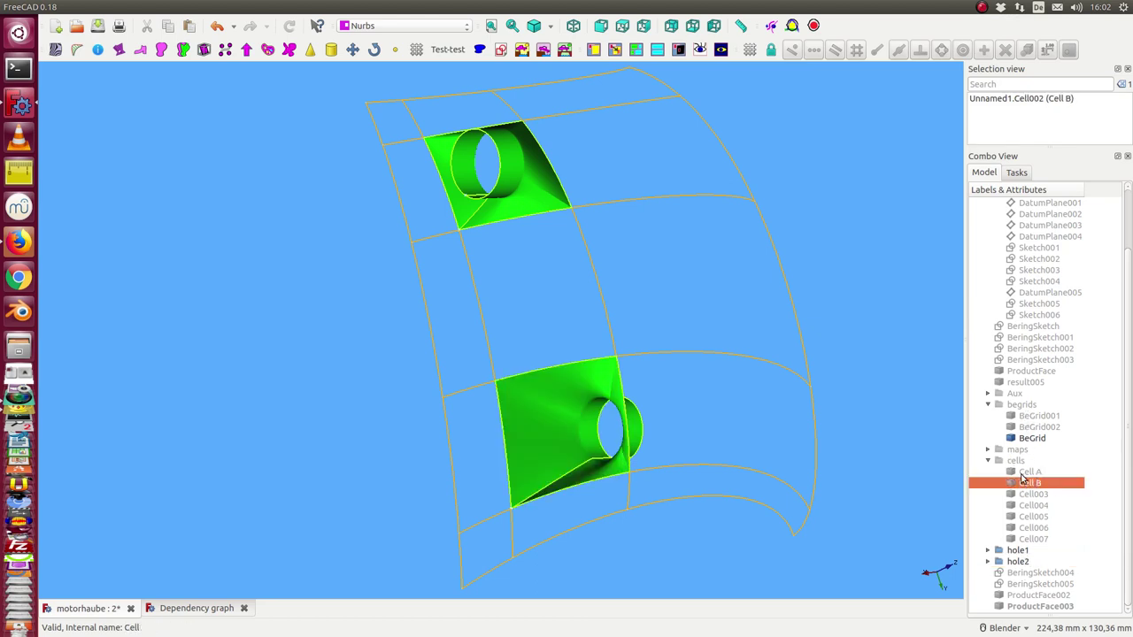
left_click(1025, 427)
left_click(1027, 417)
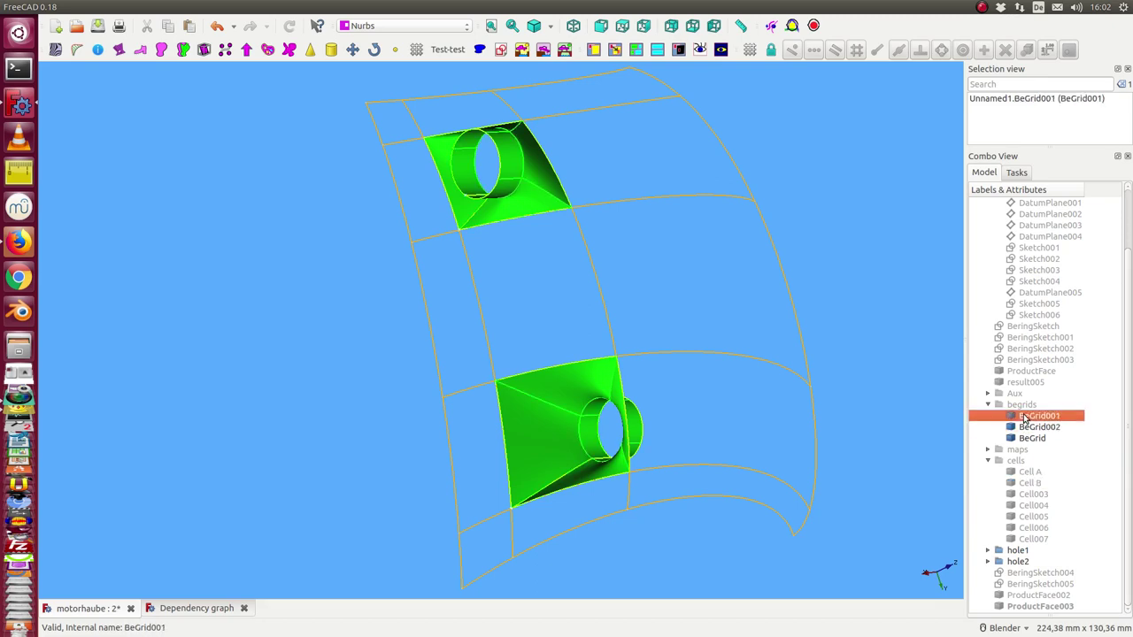
middle_click_drag(668, 295, 687, 248)
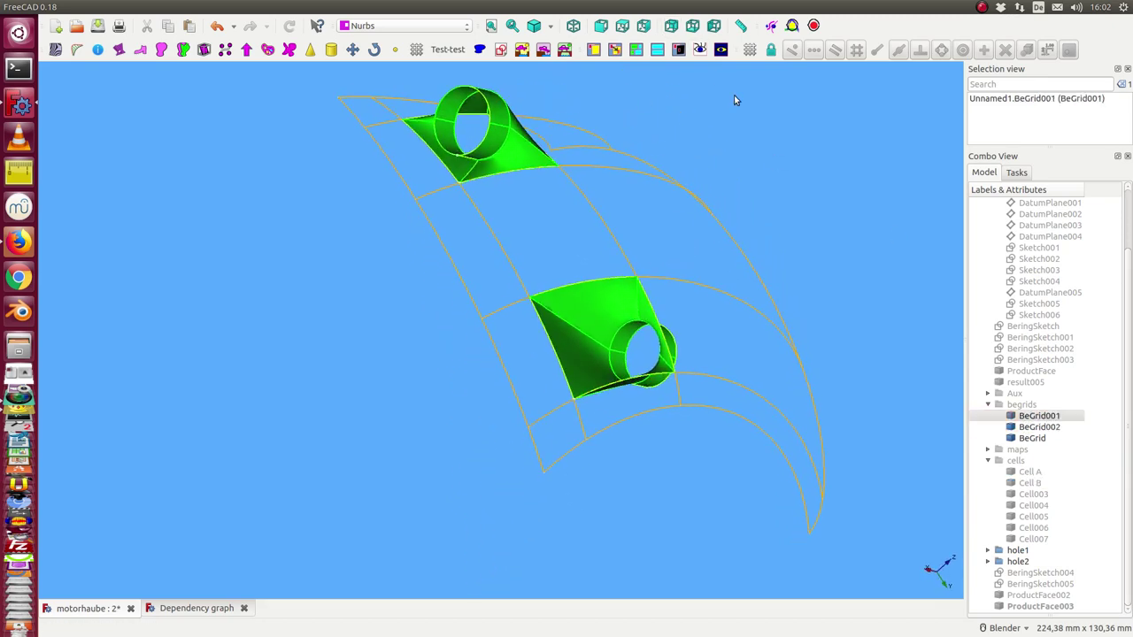
mouse_move(526, 203)
middle_mouse_down()
mouse_move(425, 460)
mouse_move(700, 443)
mouse_move(673, 336)
mouse_move(532, 443)
mouse_move(612, 466)
mouse_move(619, 454)
middle_mouse_up()
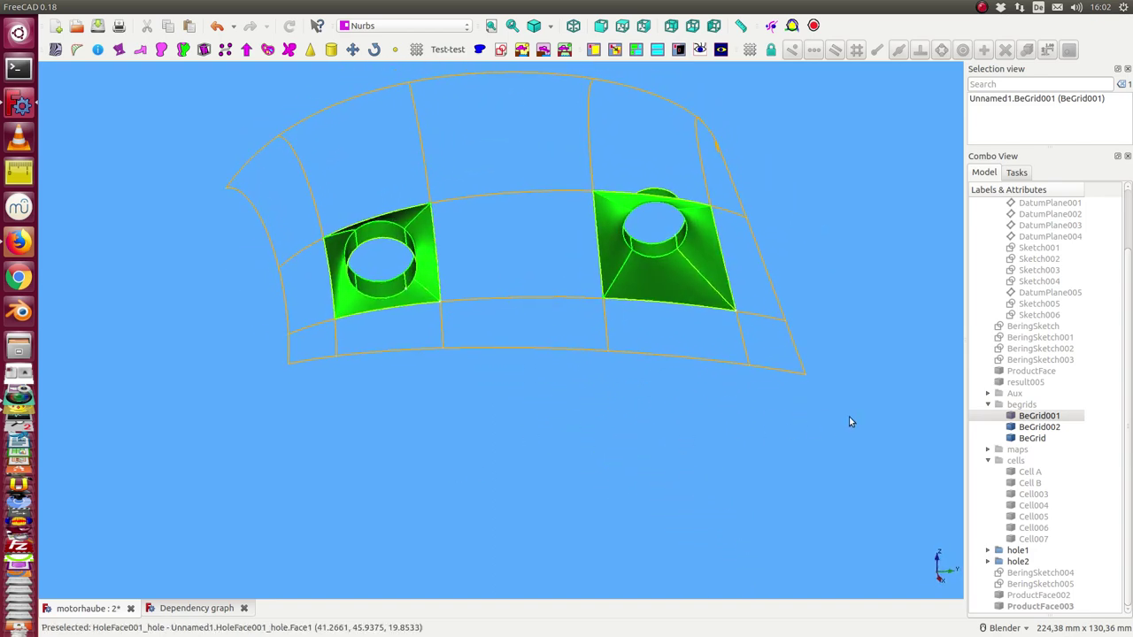
Show the whole cells group and hide the Cell A patch.
left_click(1010, 461)
key("space")
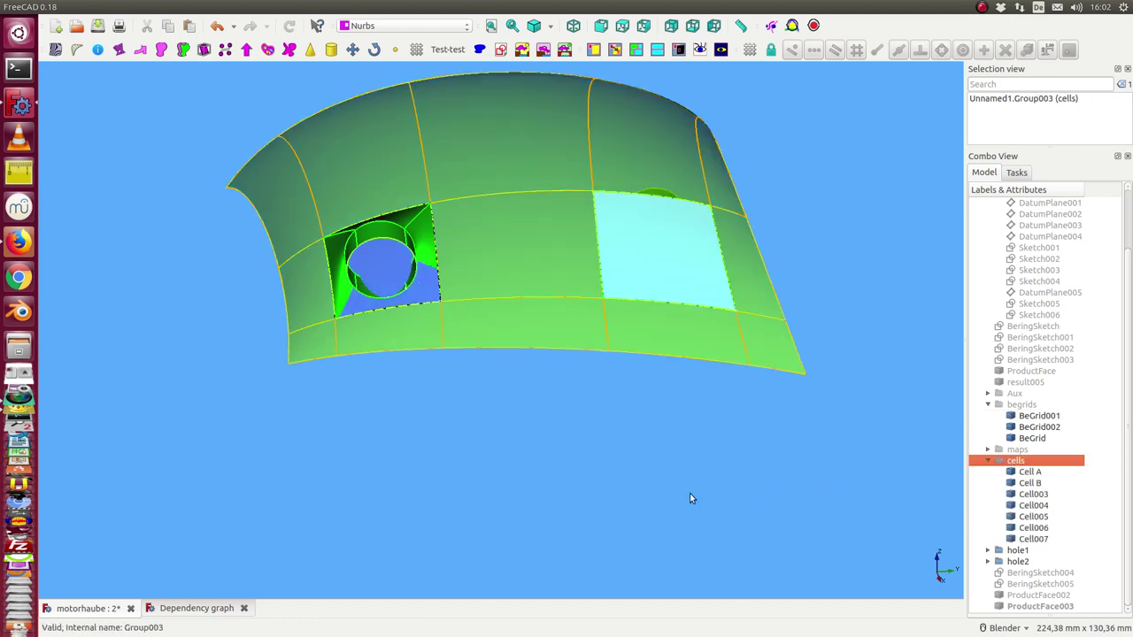
left_click(672, 489)
mouse_move(667, 478)
middle_mouse_down()
mouse_move(610, 452)
mouse_move(587, 516)
mouse_move(529, 463)
mouse_move(549, 506)
mouse_move(558, 500)
middle_mouse_up()
left_click(1025, 474)
key("space")
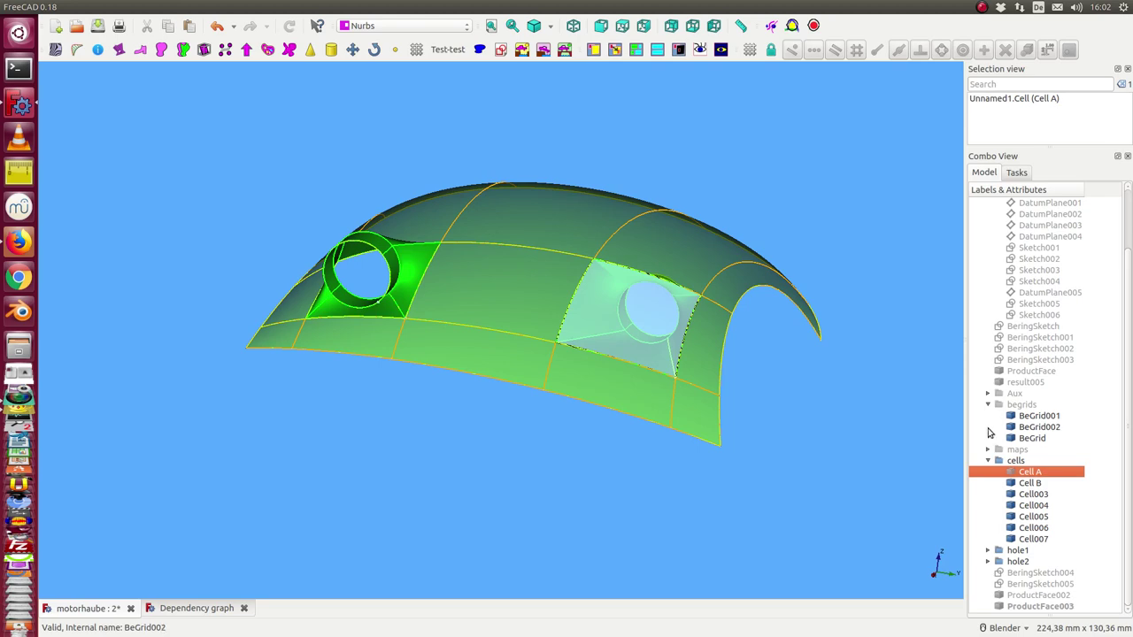
mouse_move(956, 429)
middle_mouse_down()
mouse_move(918, 425)
mouse_move(889, 390)
middle_mouse_up()
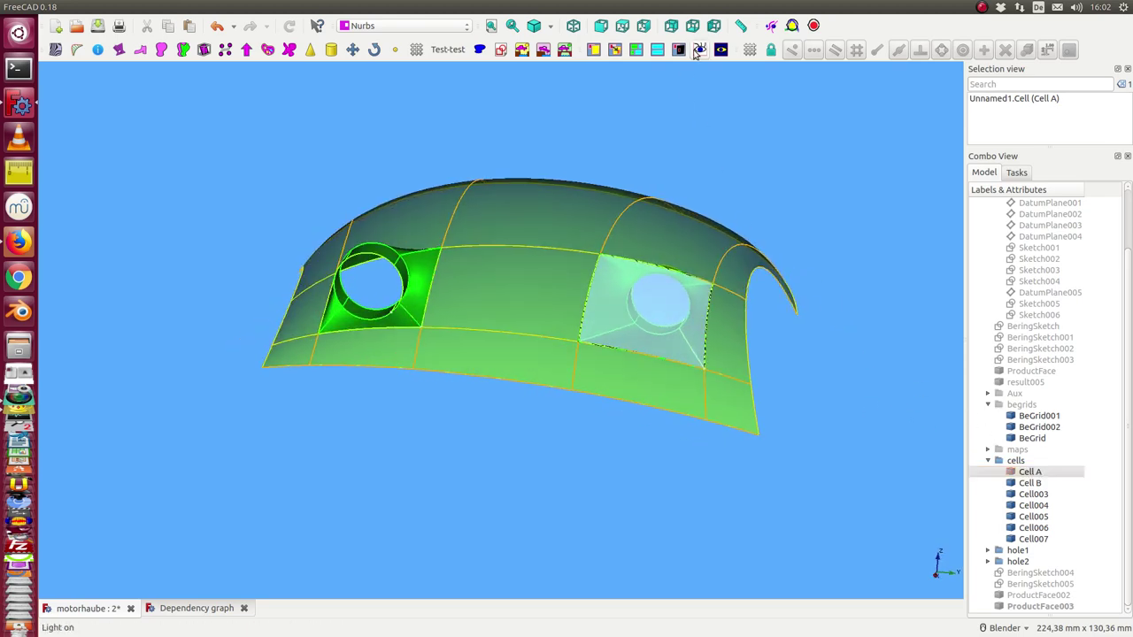
Turn lighting off, select the maps group and Cell B, then restore the lit shaded view.
left_click(721, 50)
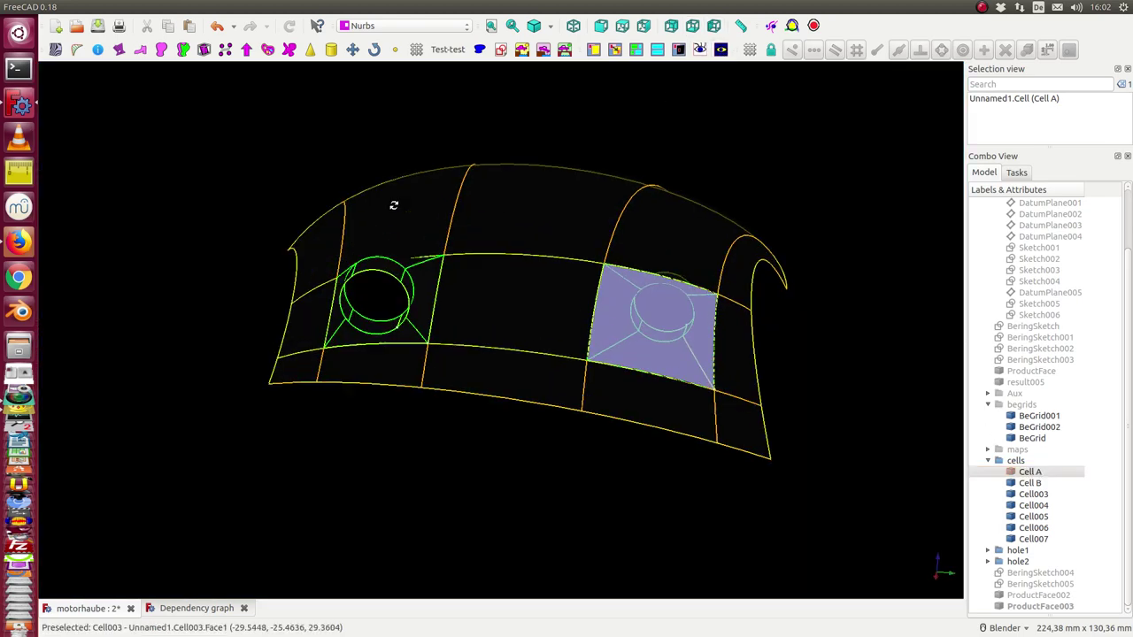
mouse_move(626, 578)
middle_mouse_down()
mouse_move(600, 511)
mouse_move(755, 536)
middle_mouse_up()
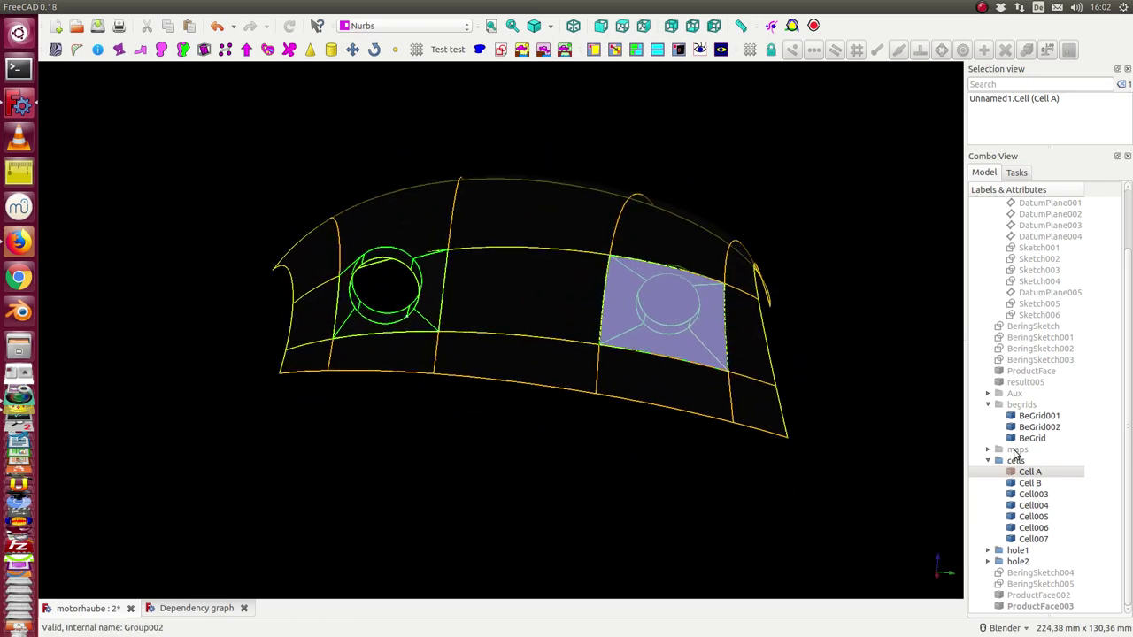
left_click(1016, 451)
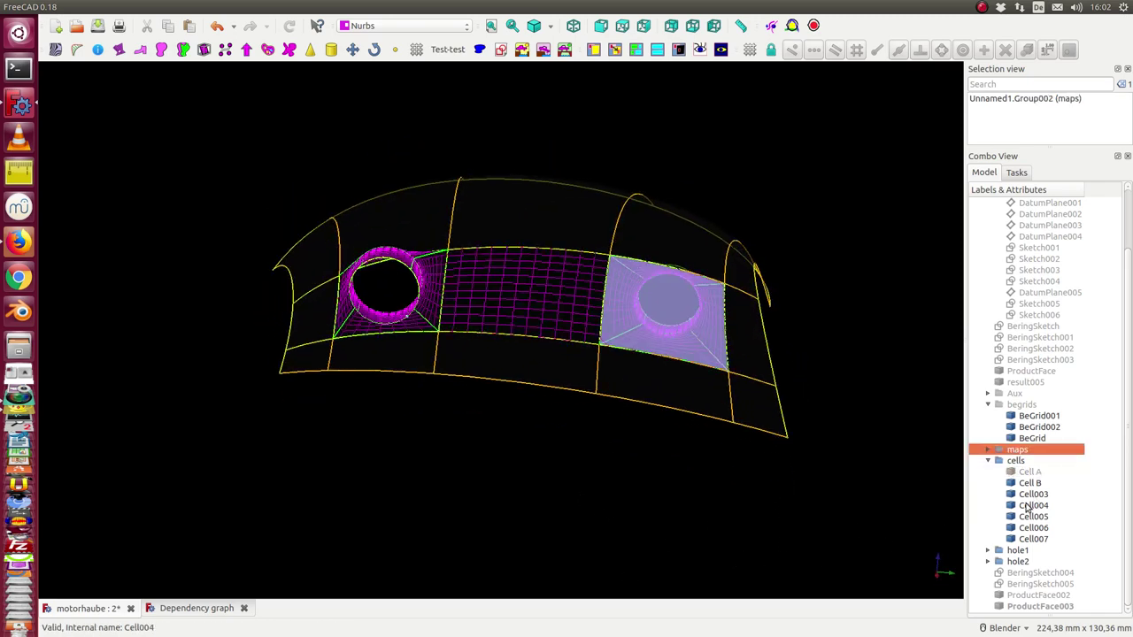
left_click(1038, 486)
mouse_move(884, 503)
middle_mouse_down()
mouse_move(804, 486)
mouse_move(677, 422)
mouse_move(605, 322)
mouse_move(710, 431)
mouse_move(821, 425)
middle_mouse_up()
mouse_move(309, 228)
middle_mouse_down()
mouse_move(380, 271)
mouse_move(501, 301)
mouse_move(463, 255)
mouse_move(366, 233)
mouse_move(342, 213)
middle_mouse_up()
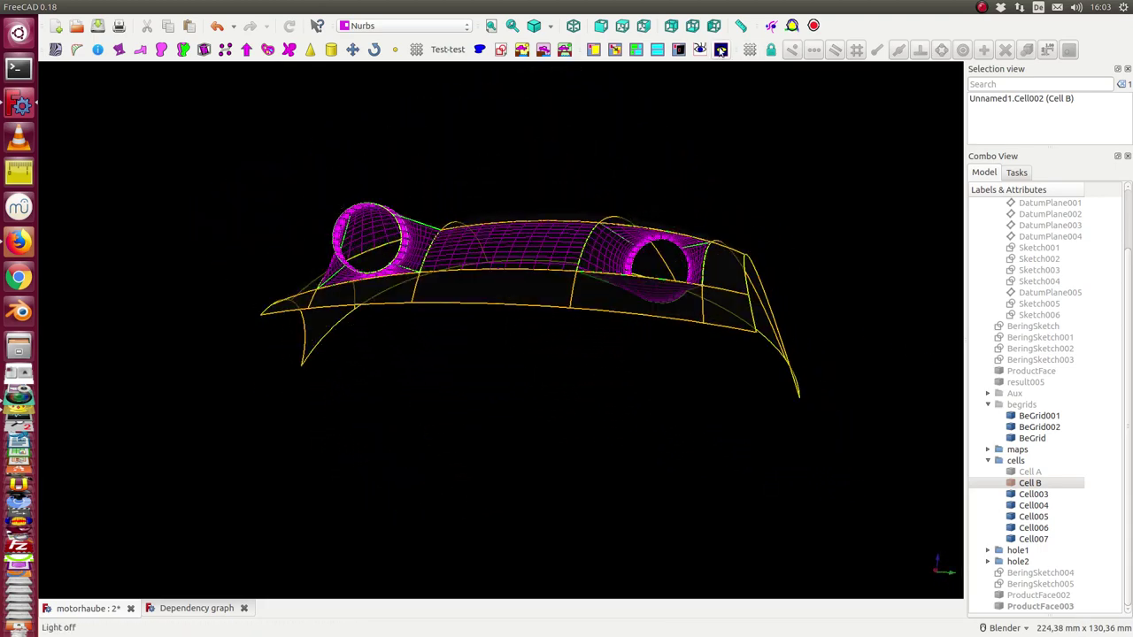
left_click(700, 50)
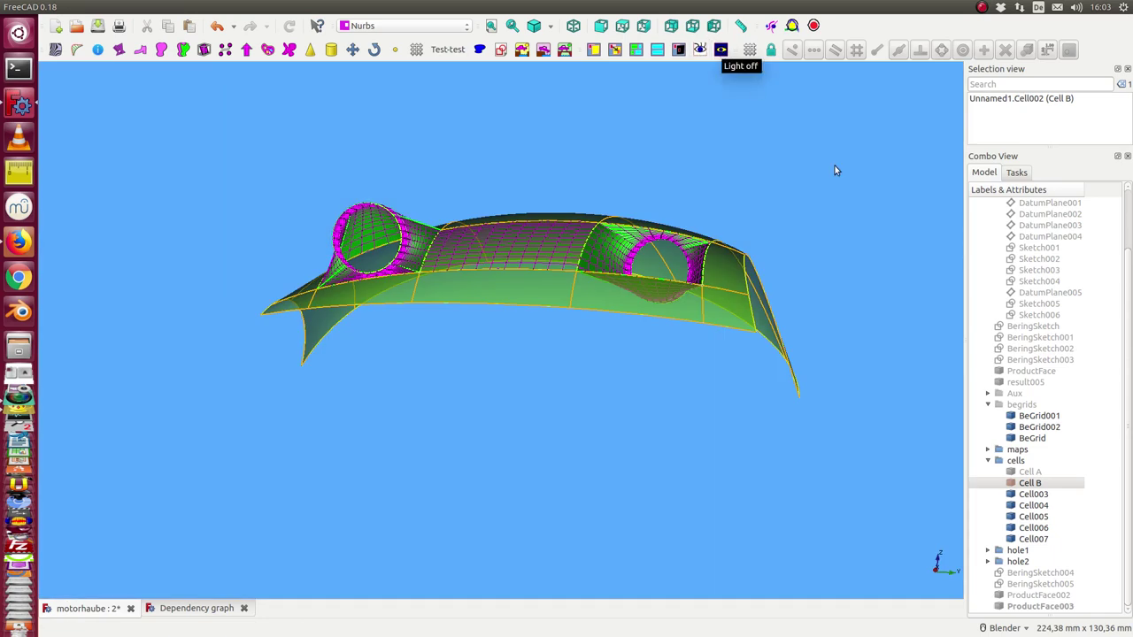
Expand hole1 and hole2 and inspect HoleFace and HoleFace001 properties in a widened panel.
left_click(1018, 550)
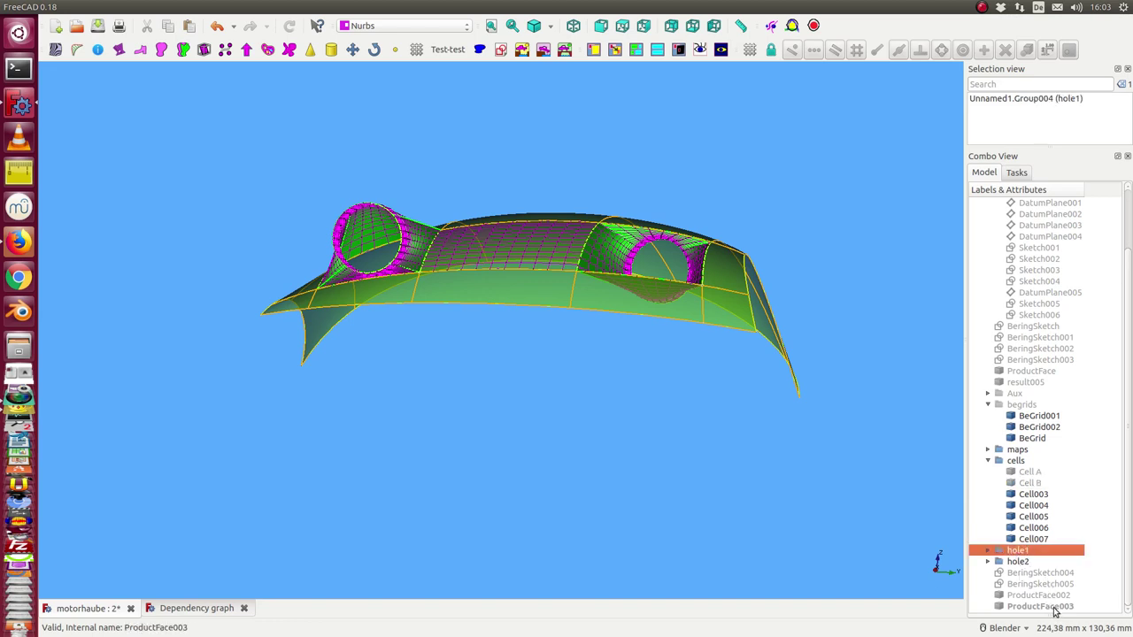
left_click_drag(1054, 614, 1020, 256)
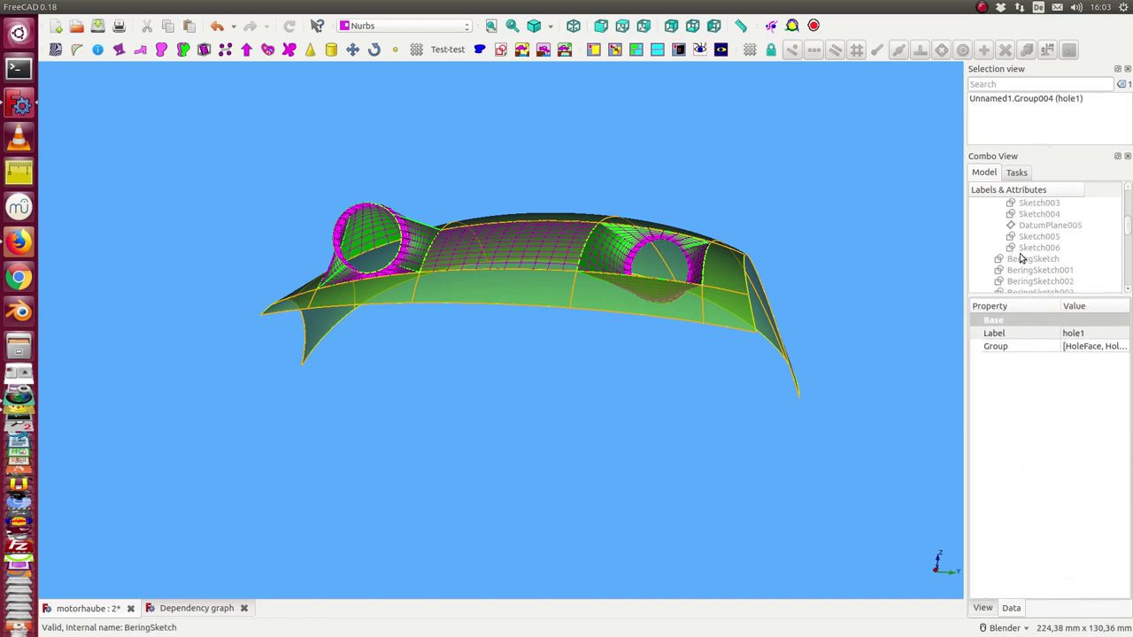
scroll(1021, 256, "down", 2)
scroll(1013, 251, "down", 1)
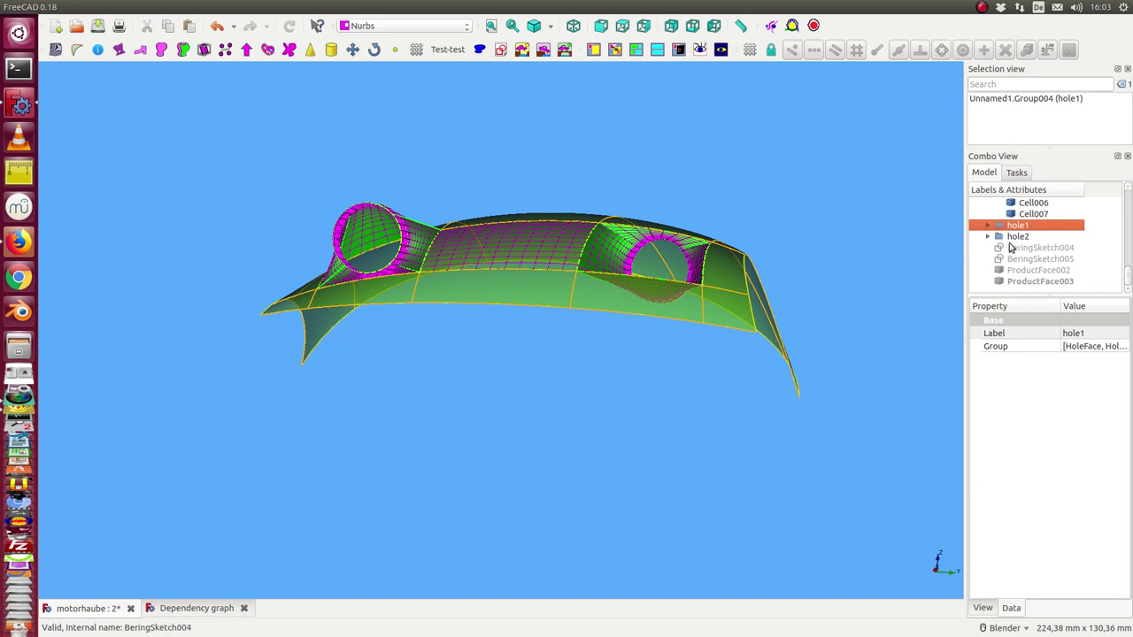
left_click(987, 227)
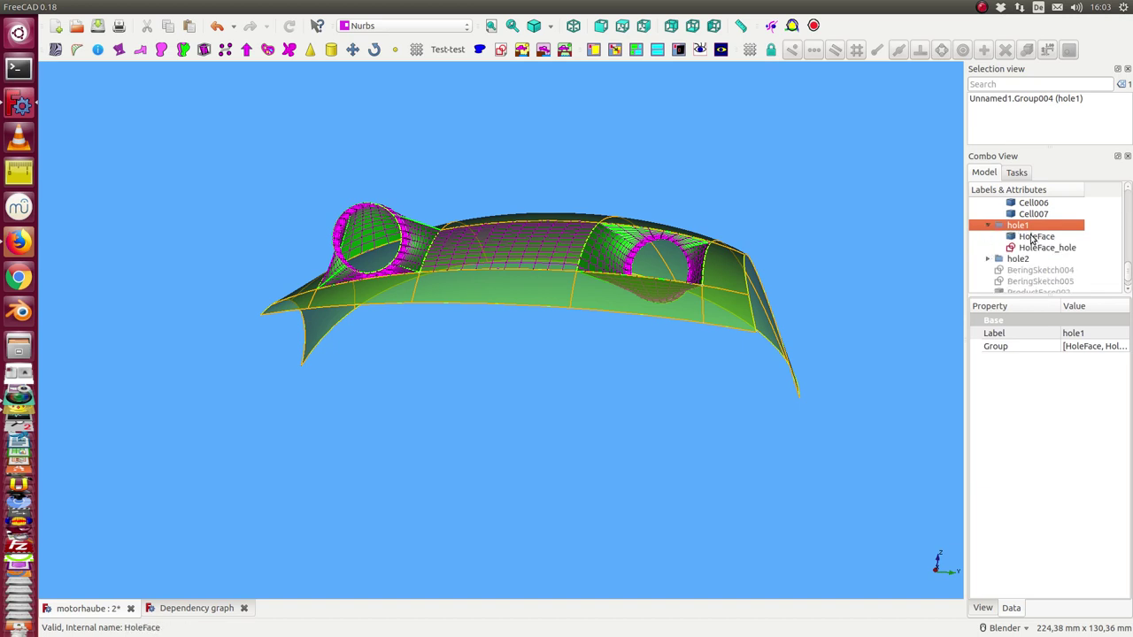
left_click(1032, 238)
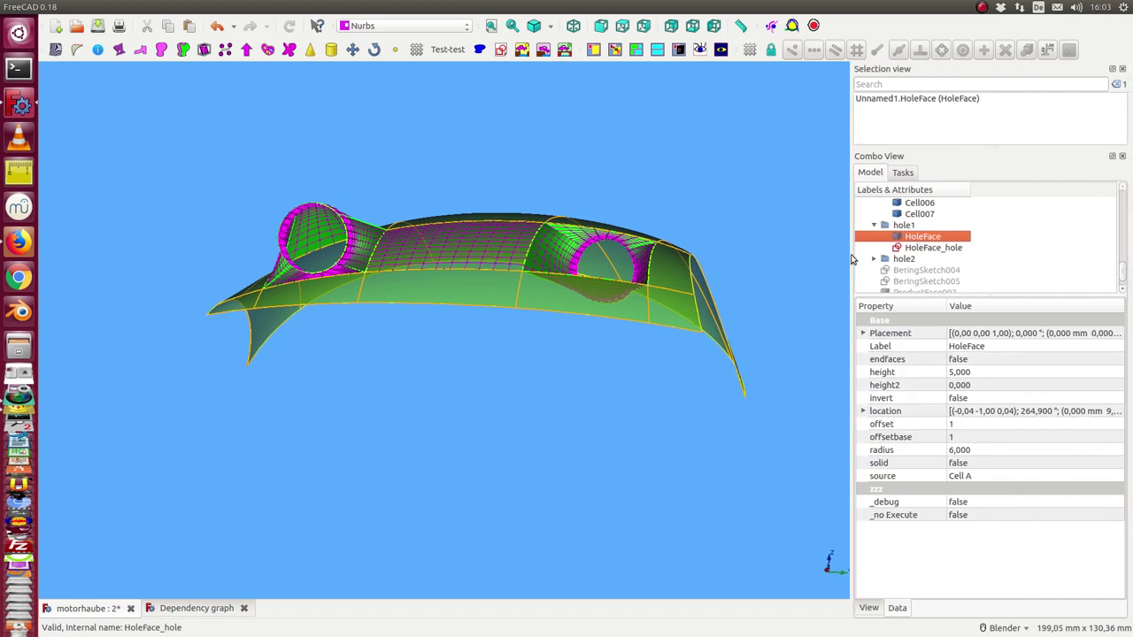
left_click_drag(968, 249, 830, 251)
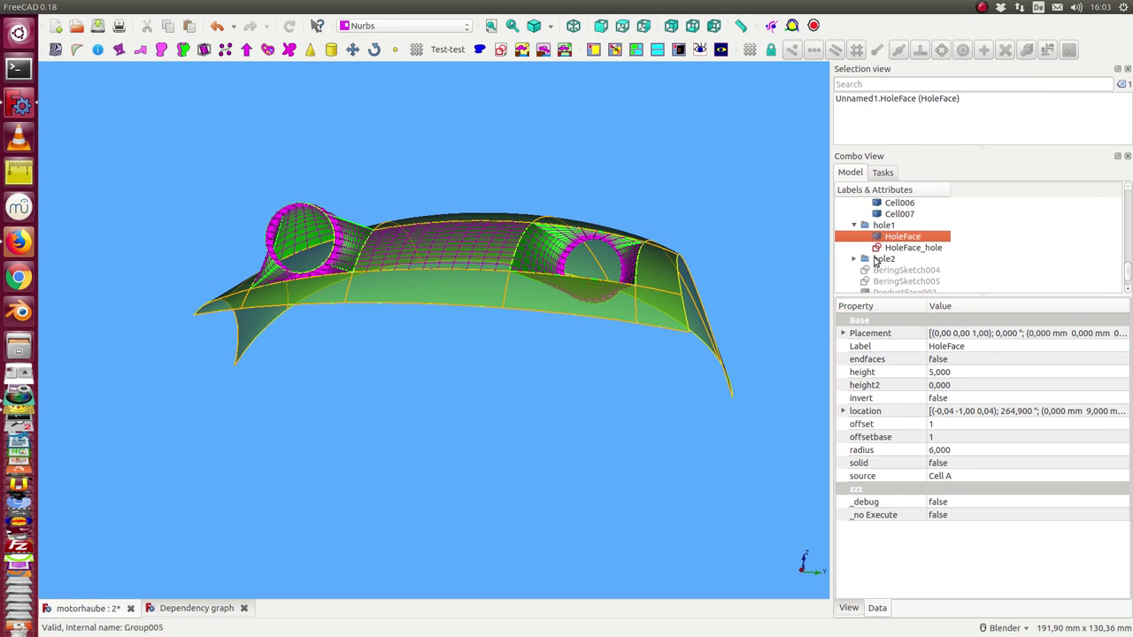
left_click(853, 258)
left_click(889, 270)
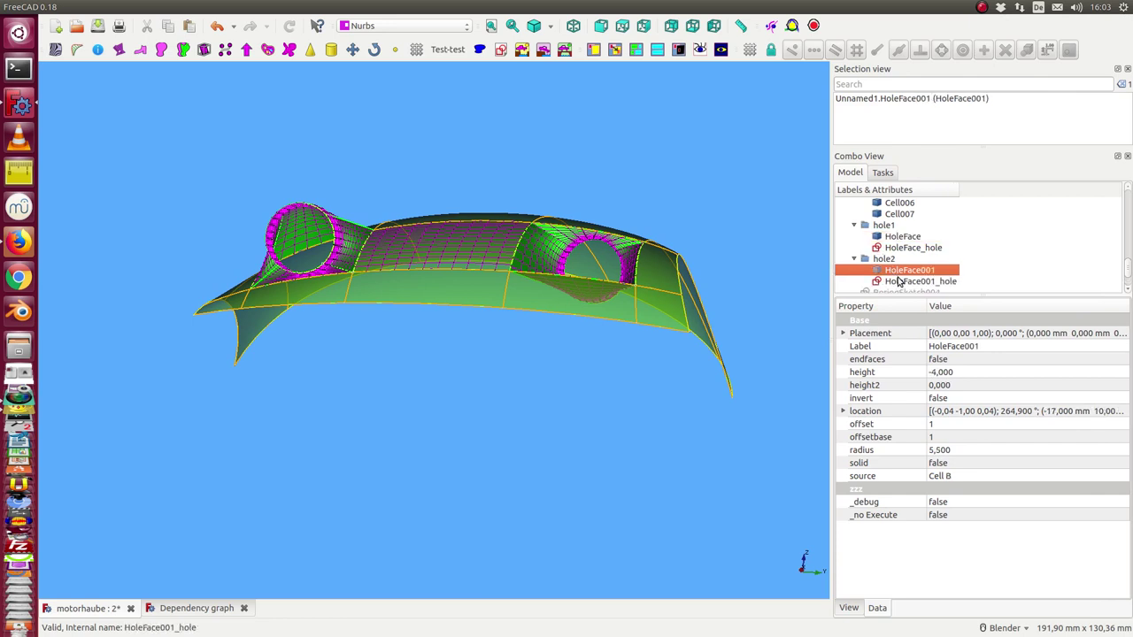
left_click(899, 281)
Highlight the member patches of the cells group and the maps group.
scroll(895, 242, "up", 3)
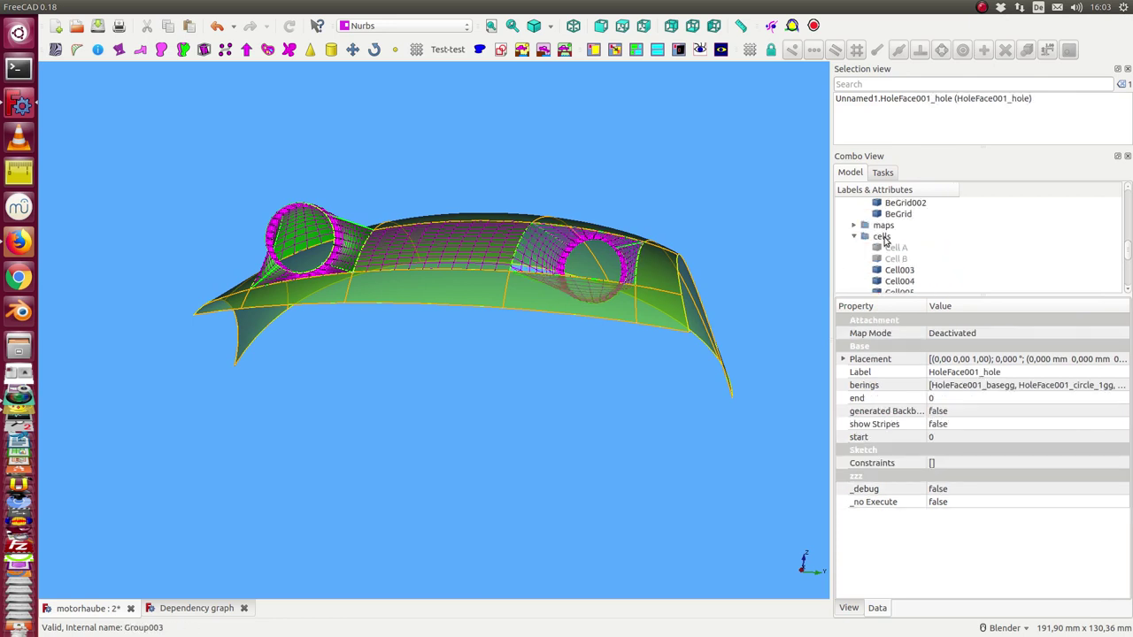
left_click(880, 237)
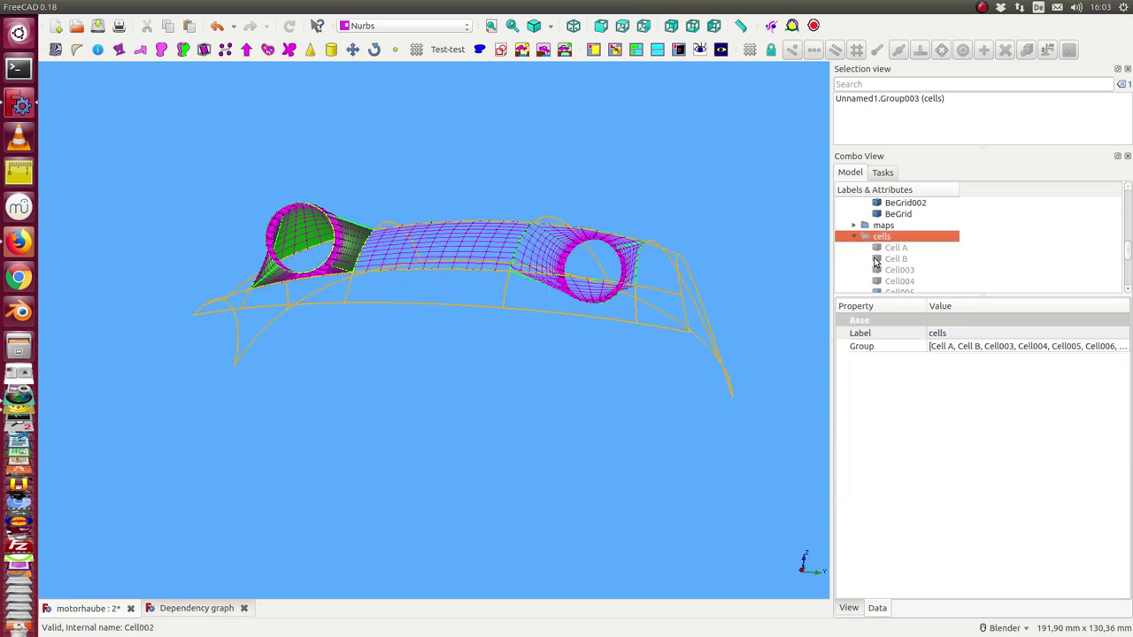
left_click(882, 226)
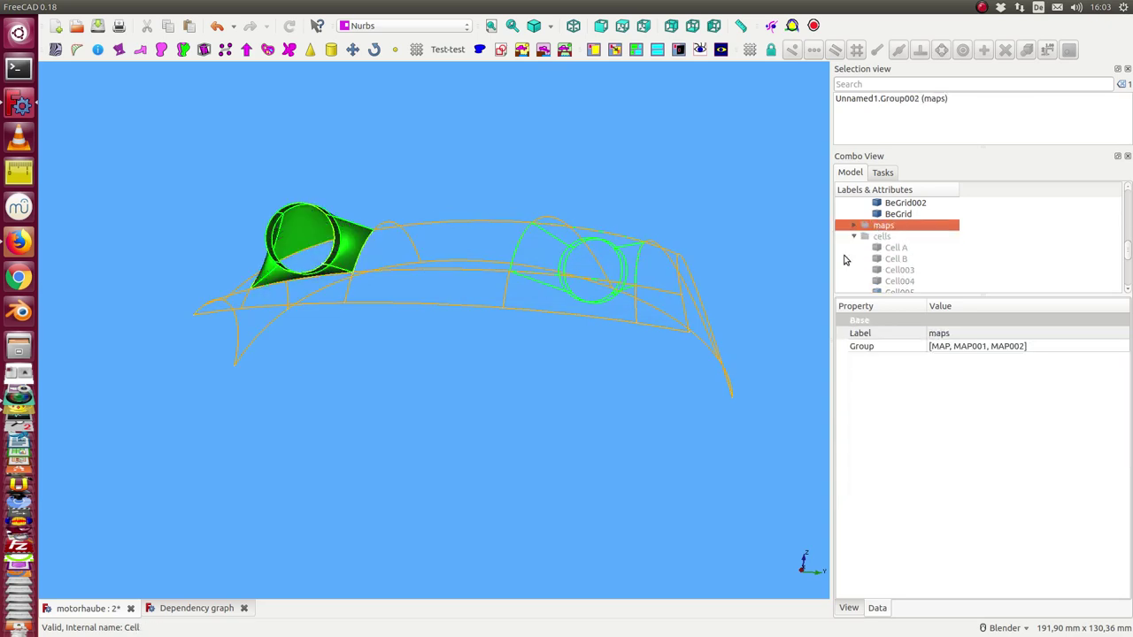
Hide the begrids wireframe group and orbit around the green hole patch.
middle_click_drag(447, 387, 478, 371)
scroll(894, 266, "up", 2)
scroll(894, 283, "up", 1)
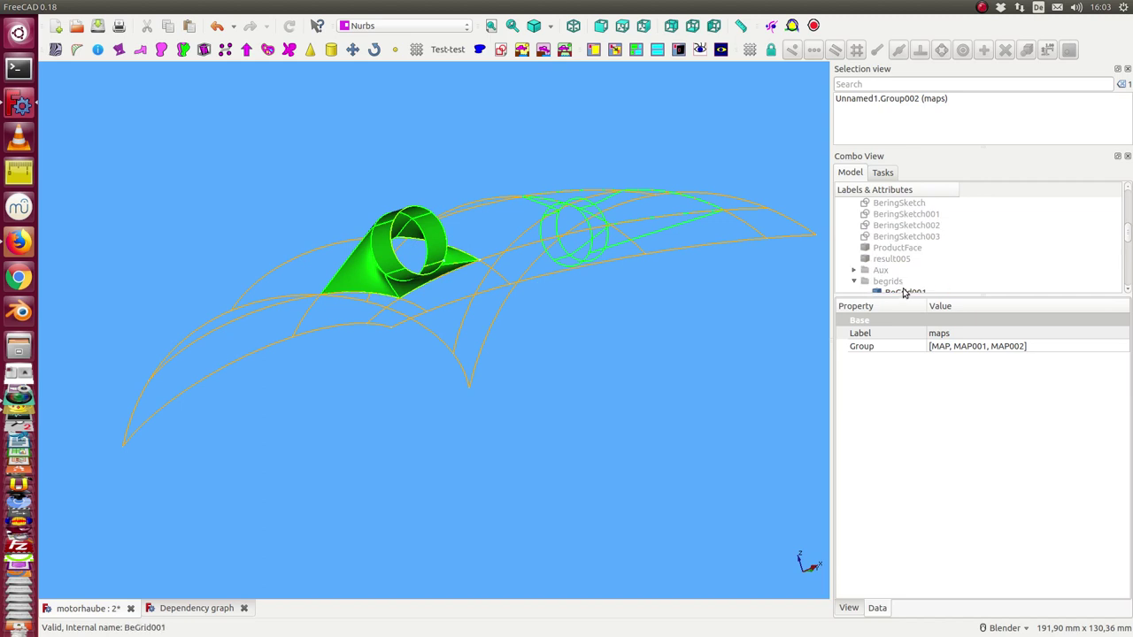
left_click(888, 282)
key("space")
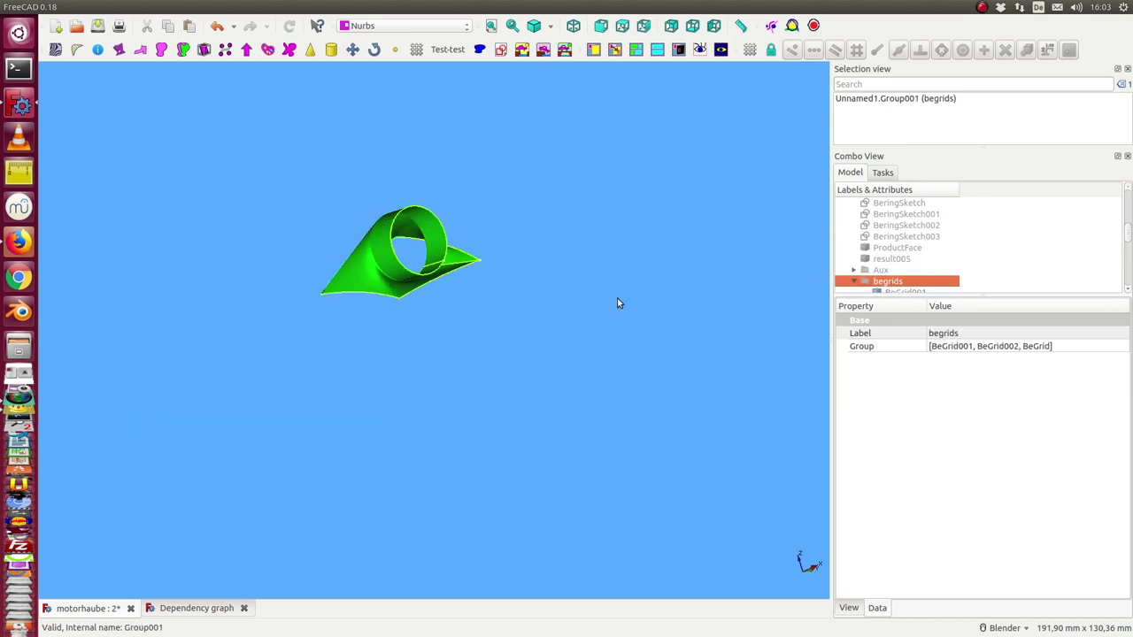
middle_click_drag(617, 297, 617, 321)
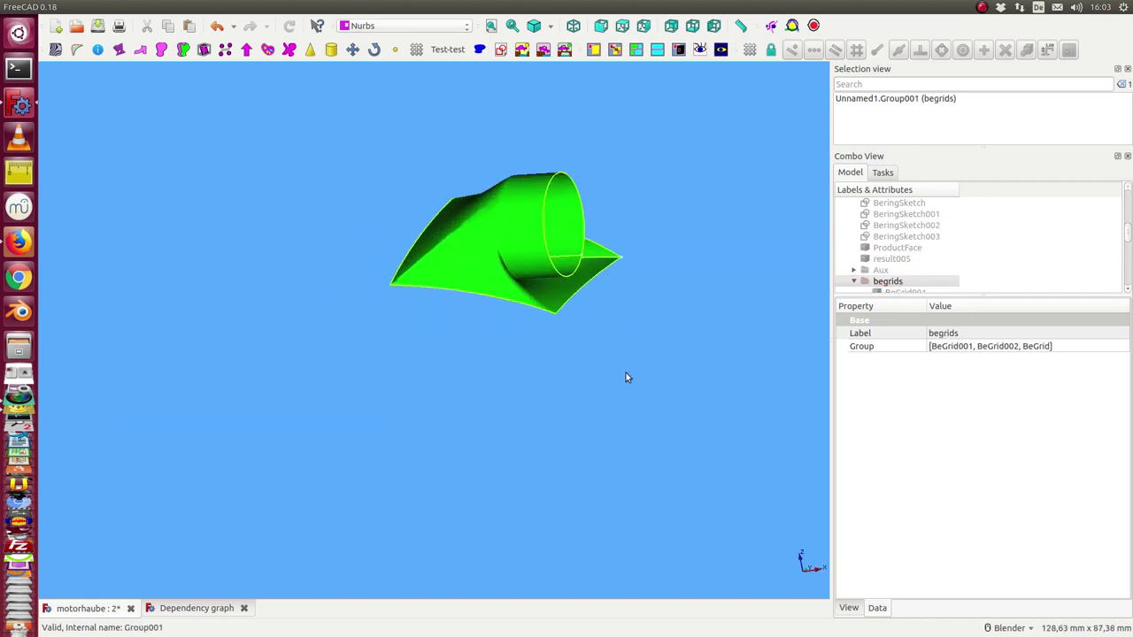
middle_click_drag(626, 378, 451, 451)
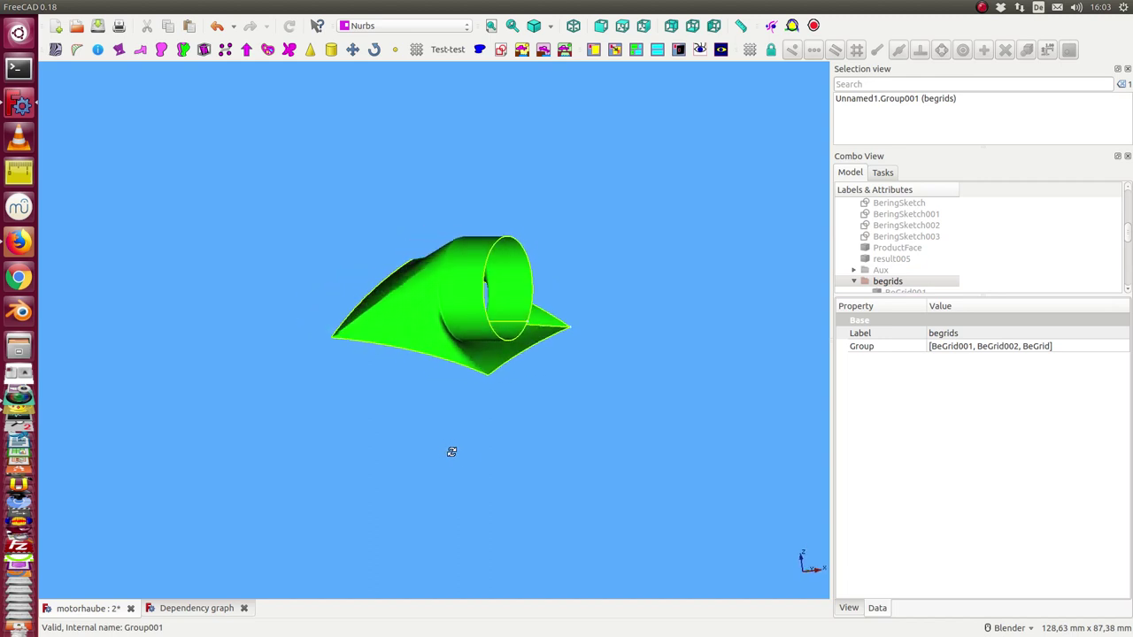
Show the BeGrid wireframe again and display HoleFace's properties (radius 6, height 5) in a wider panel.
scroll(900, 281, "down", 1)
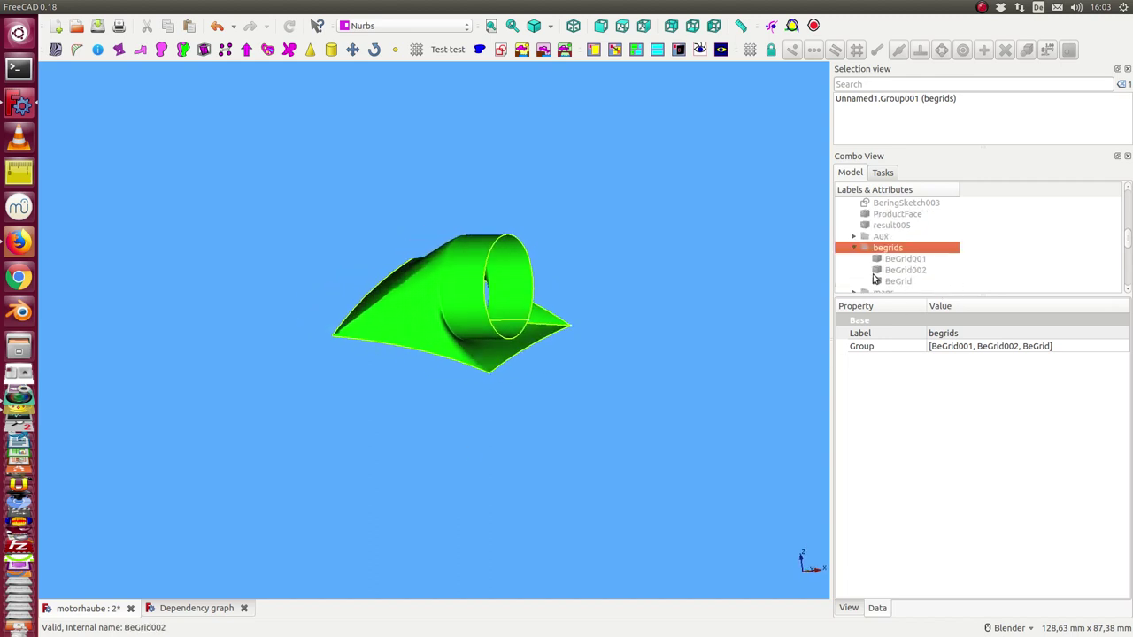
left_click(888, 280)
key("space")
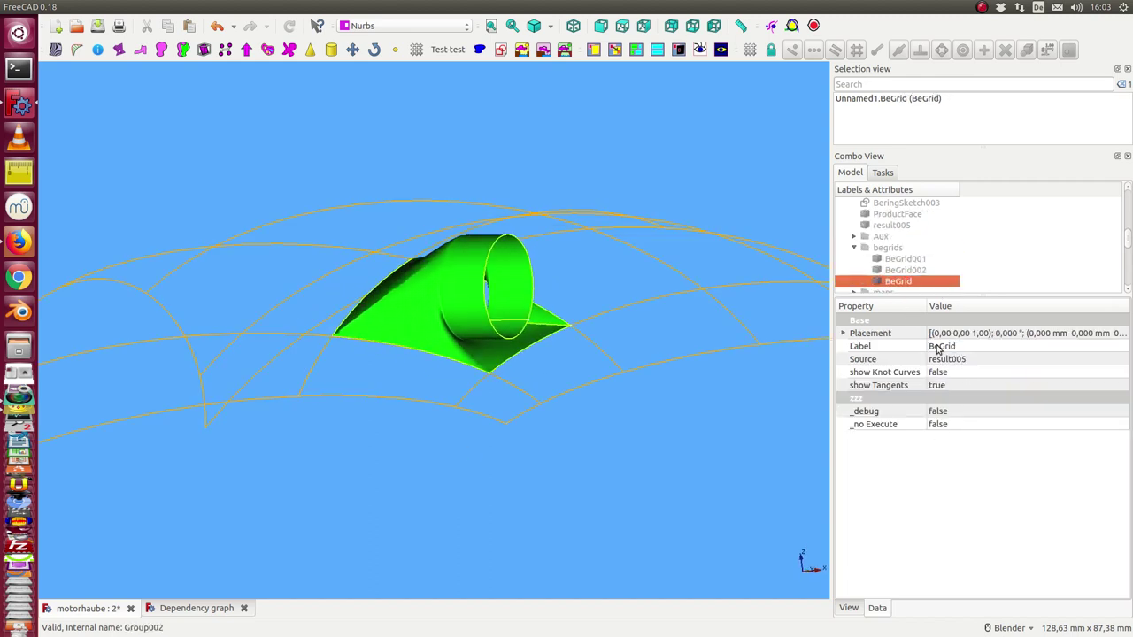
scroll(918, 276, "down", 2)
scroll(930, 277, "down", 3)
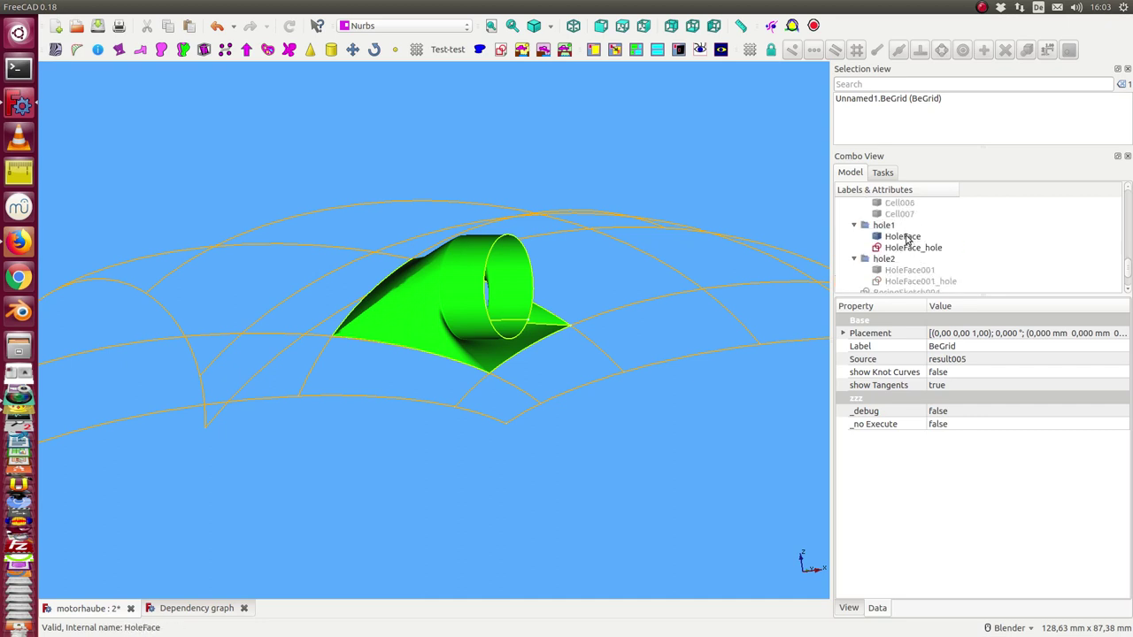
left_click(907, 238)
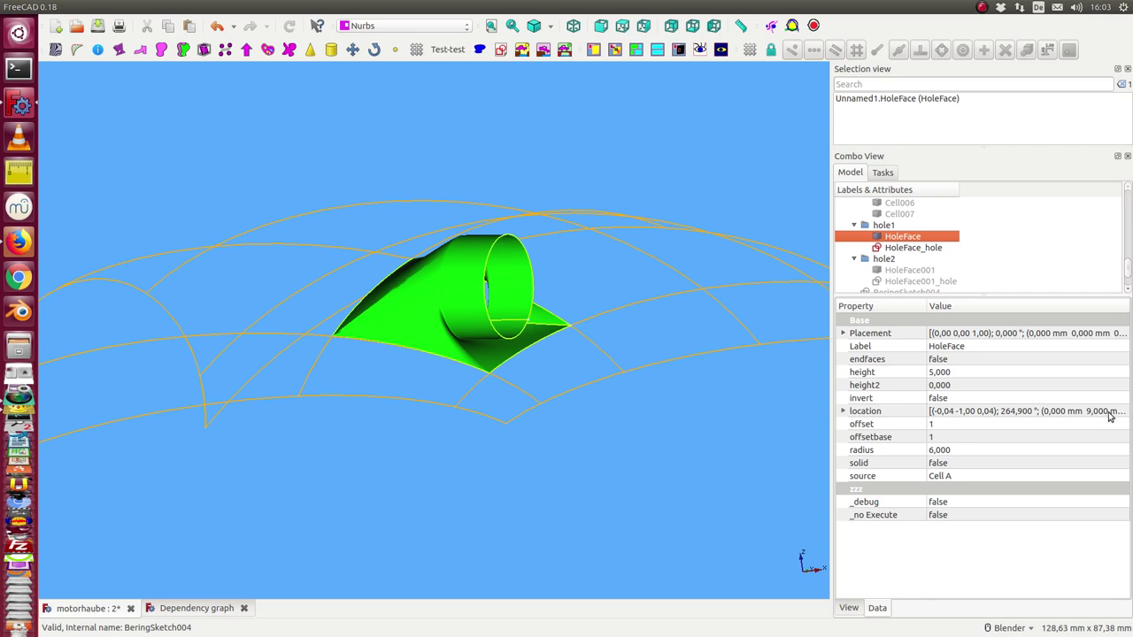
left_click_drag(833, 413, 749, 412)
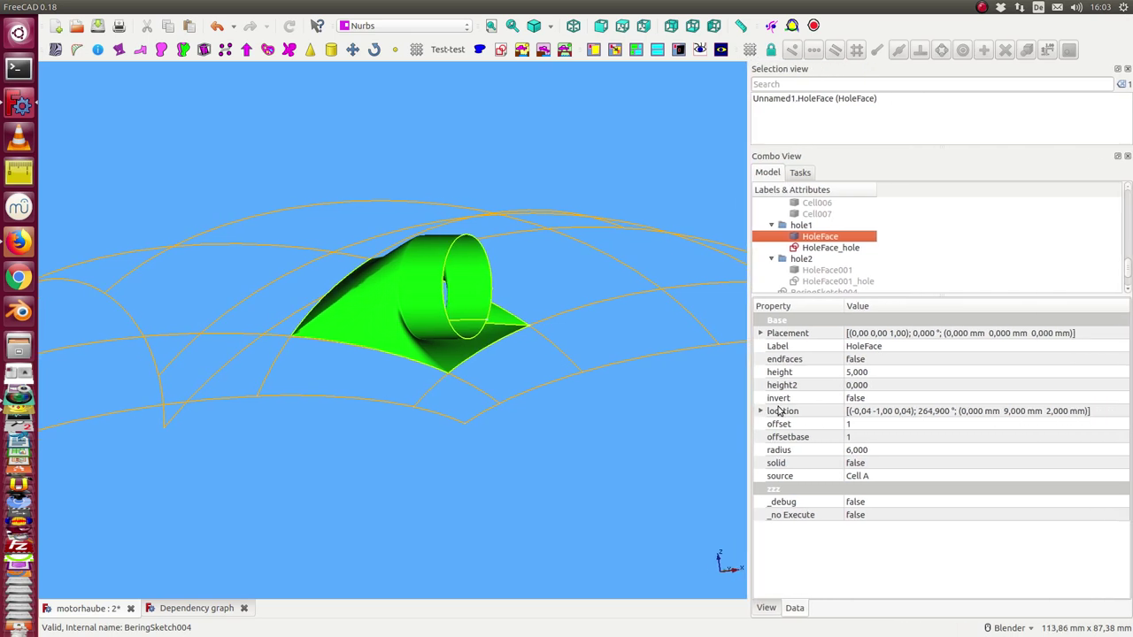
Expand HoleFace's location property to reveal its x, y, z position values.
left_click(1109, 411)
left_click(758, 412)
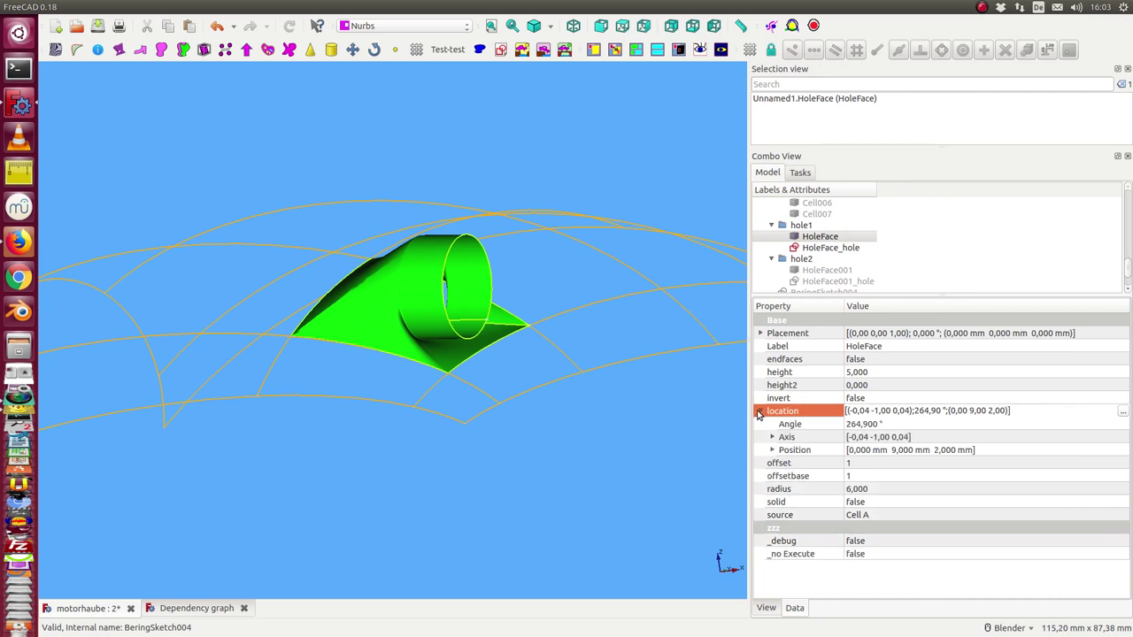
left_click(771, 451)
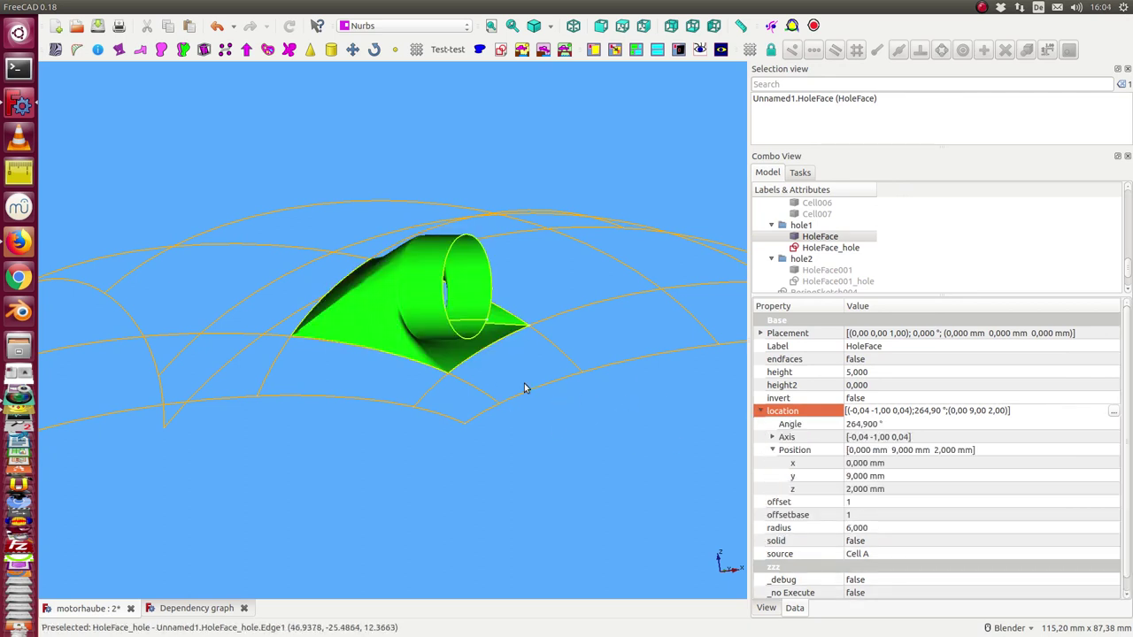
mouse_move(377, 416)
middle_mouse_down()
mouse_move(427, 386)
mouse_move(447, 392)
middle_mouse_up()
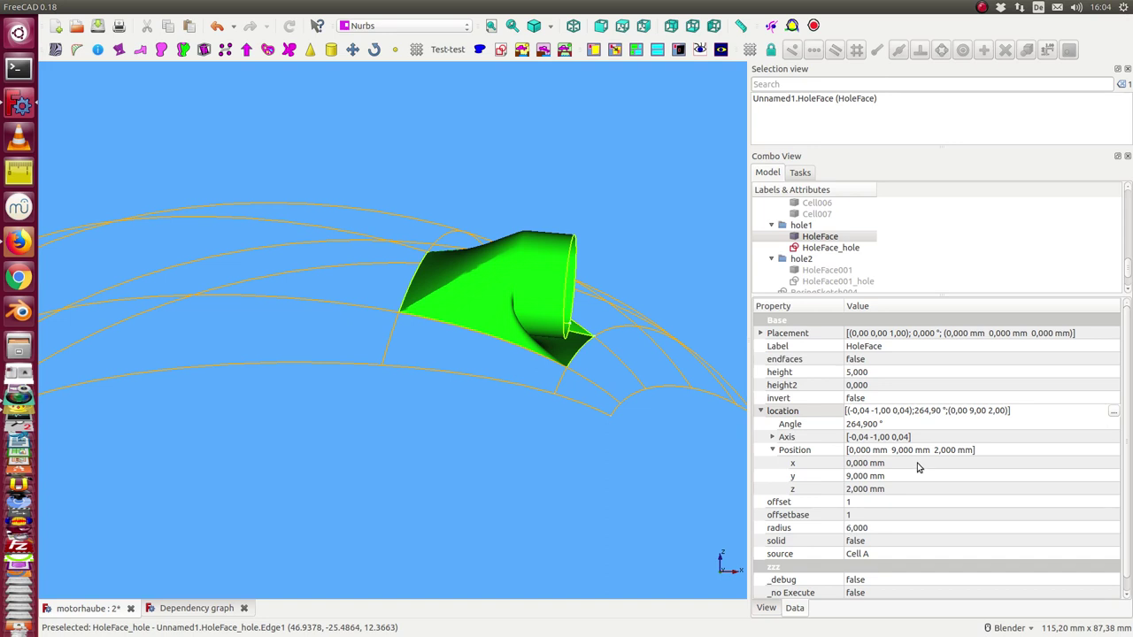
left_click(815, 237)
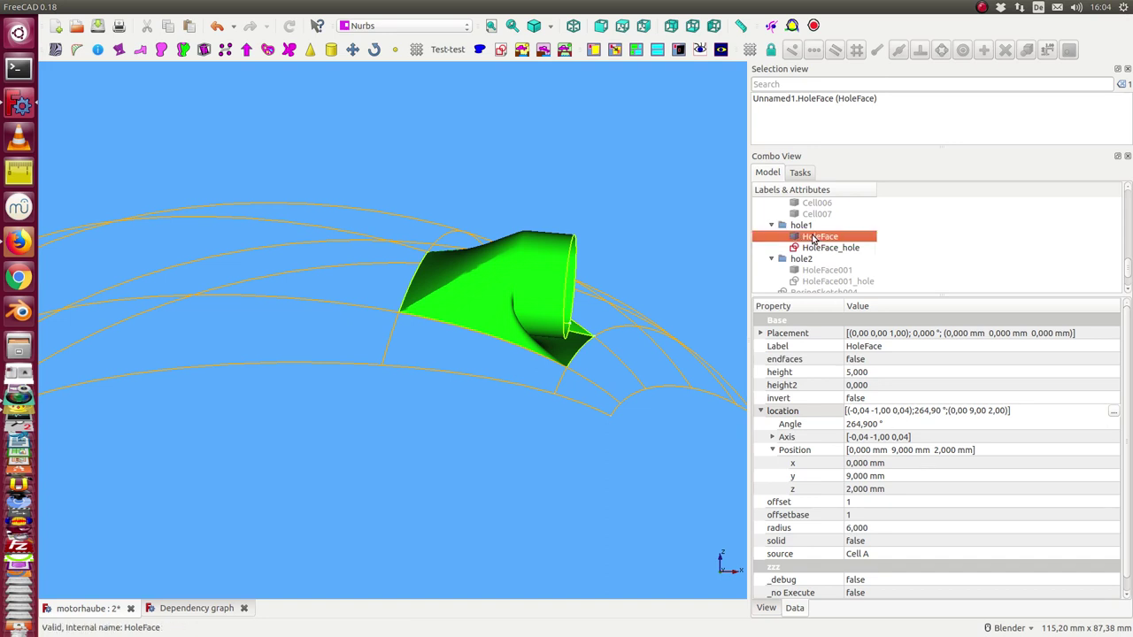
Try x position 5, reset it to 0, then set z to 7 mm and radius to 5.
left_click(913, 466)
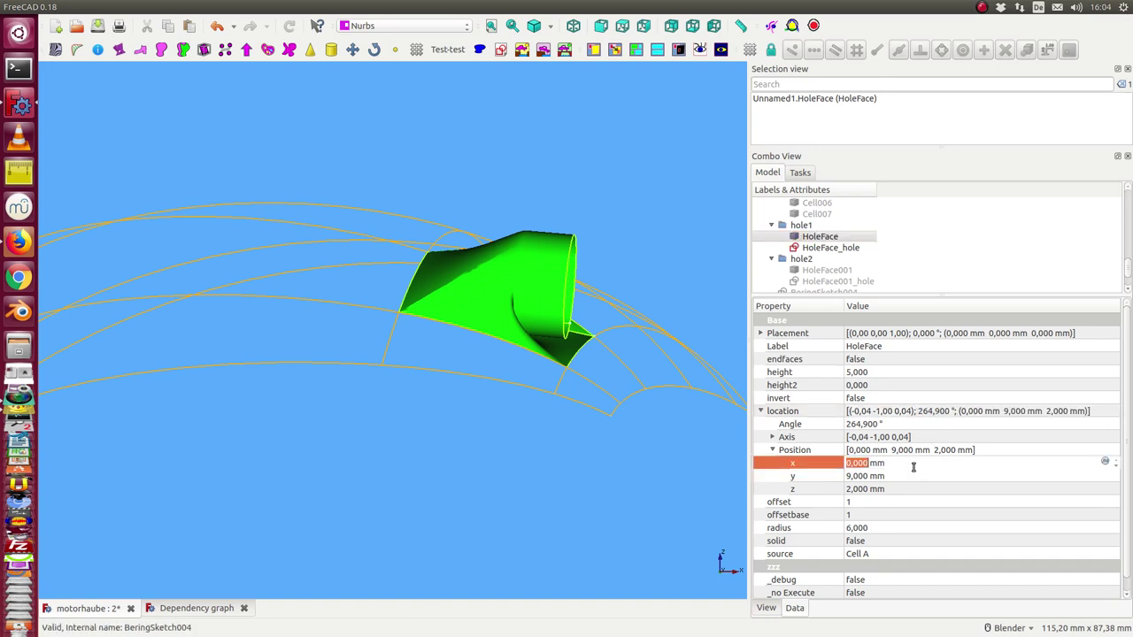
type("15")
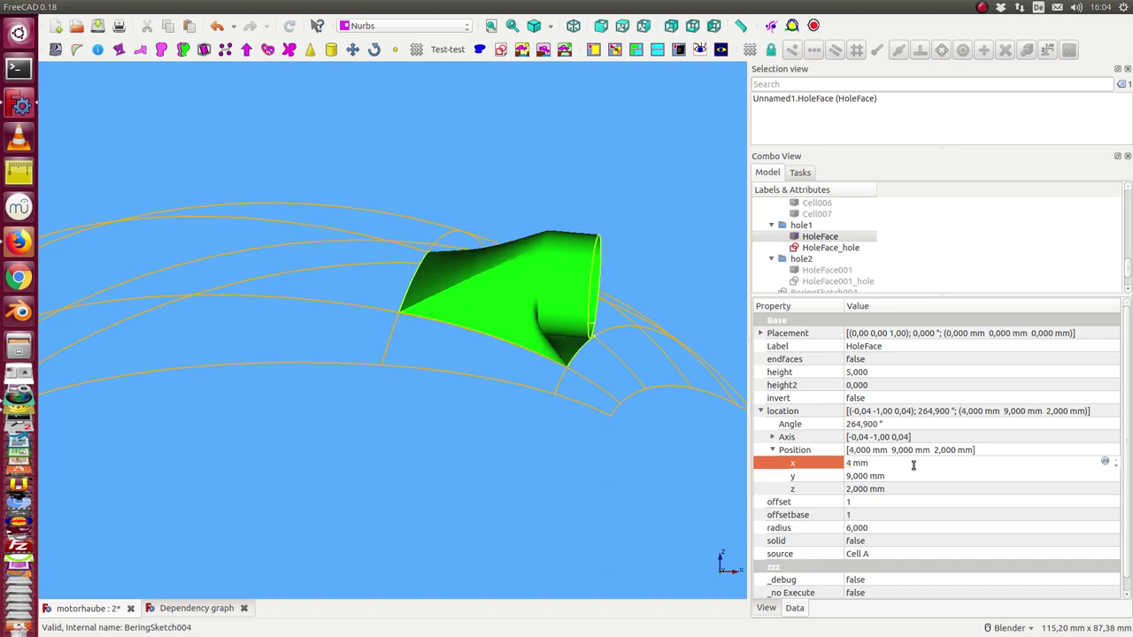
scroll(913, 467, "up", 1)
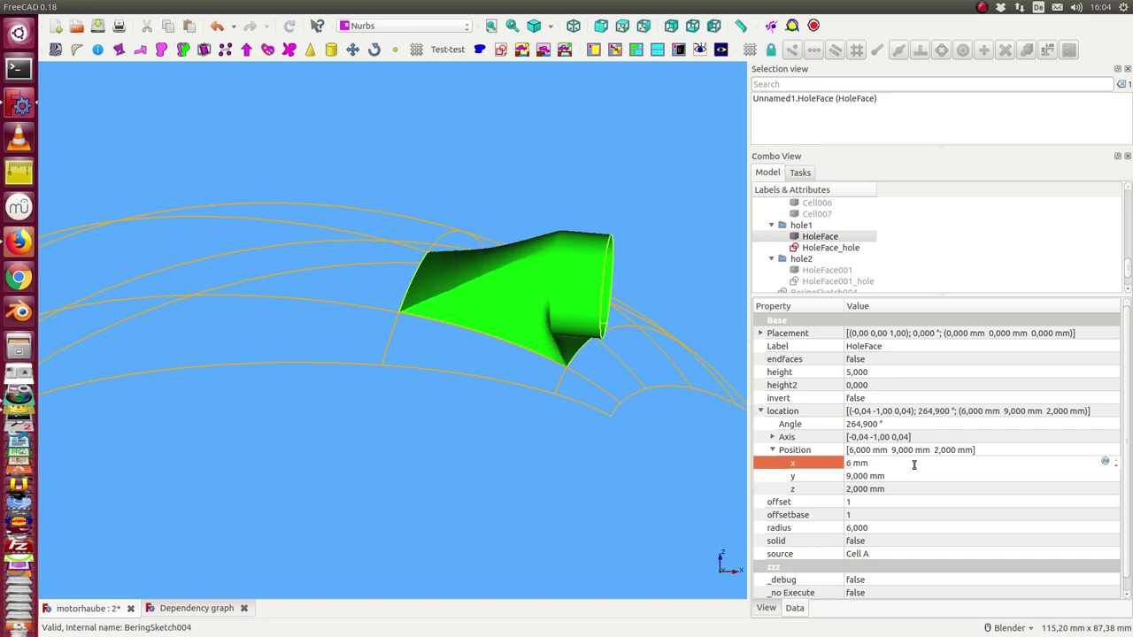
scroll(914, 466, "down", 4)
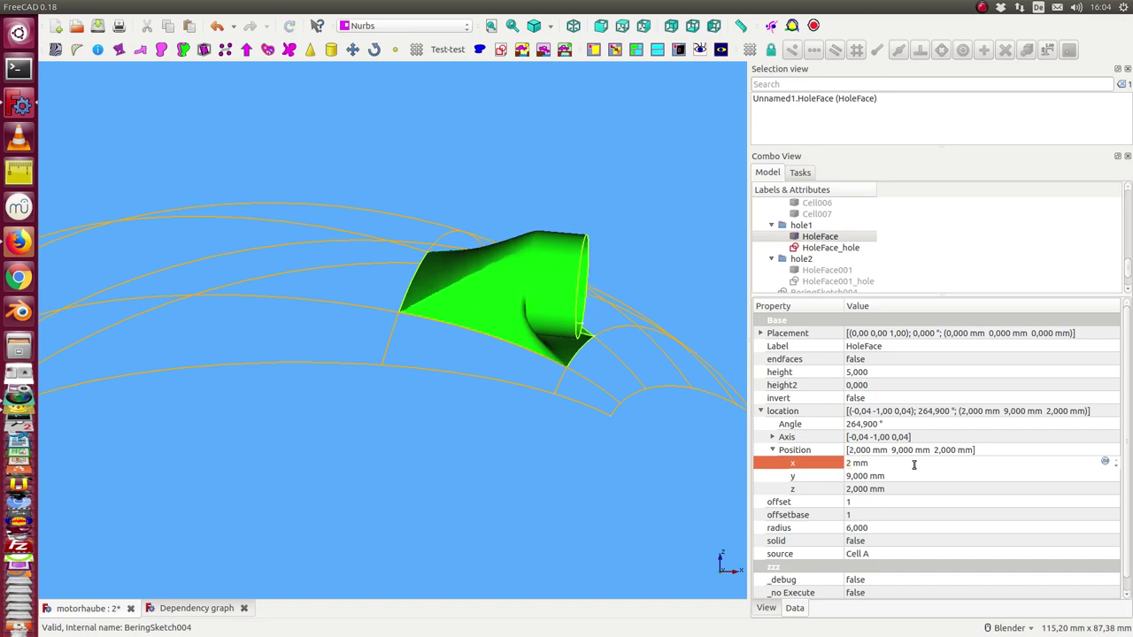
type("0")
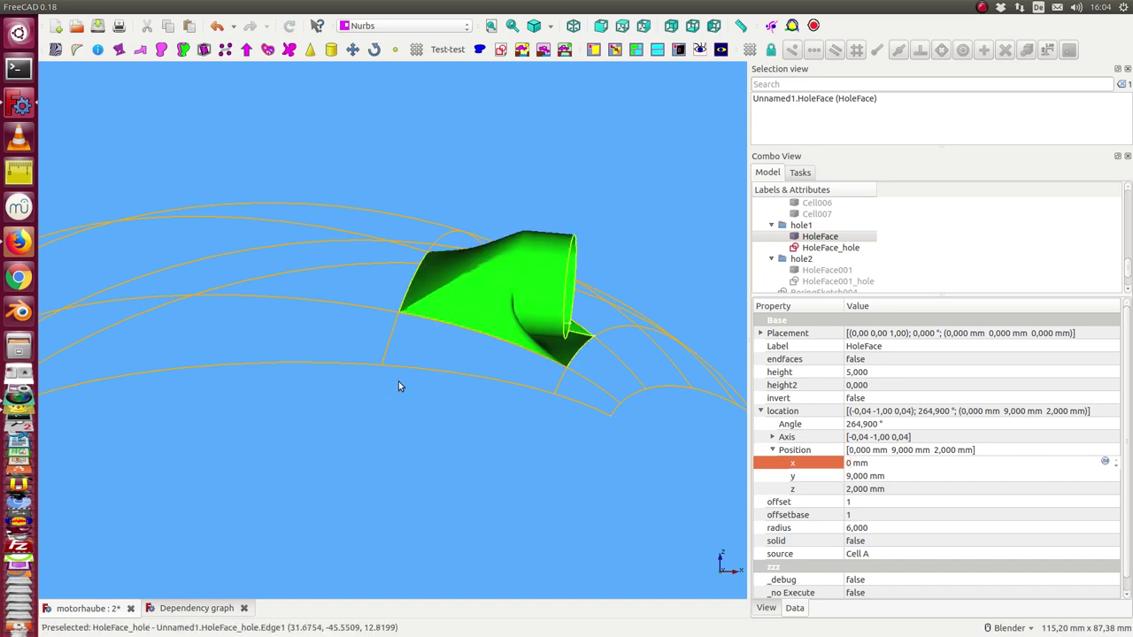
left_click(910, 485)
type("7")
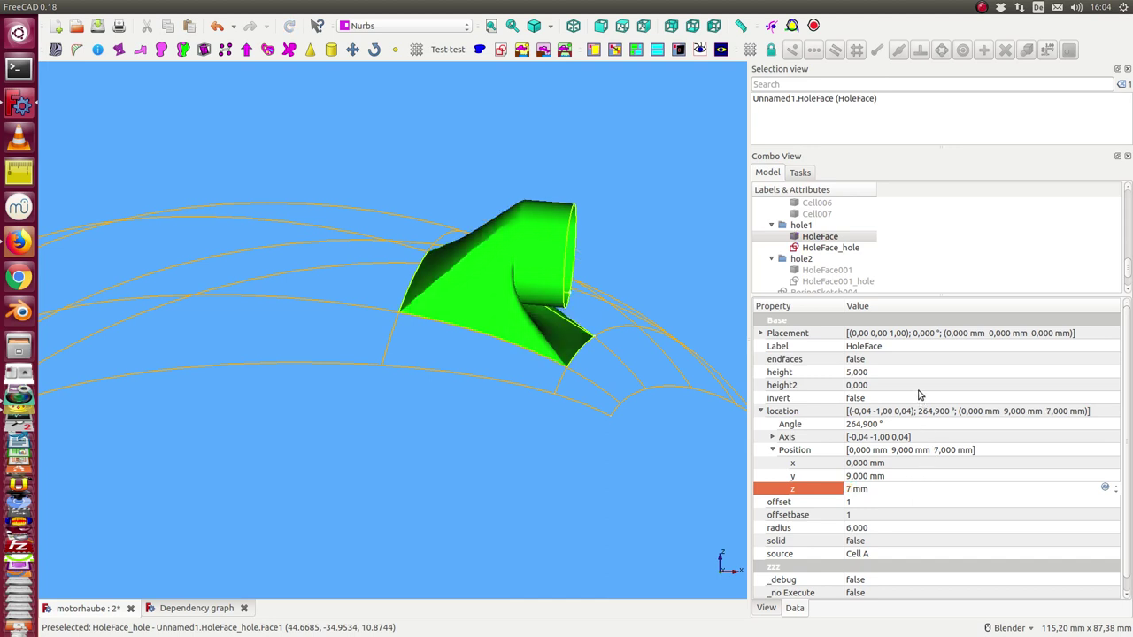
left_click(889, 531)
type("3,000")
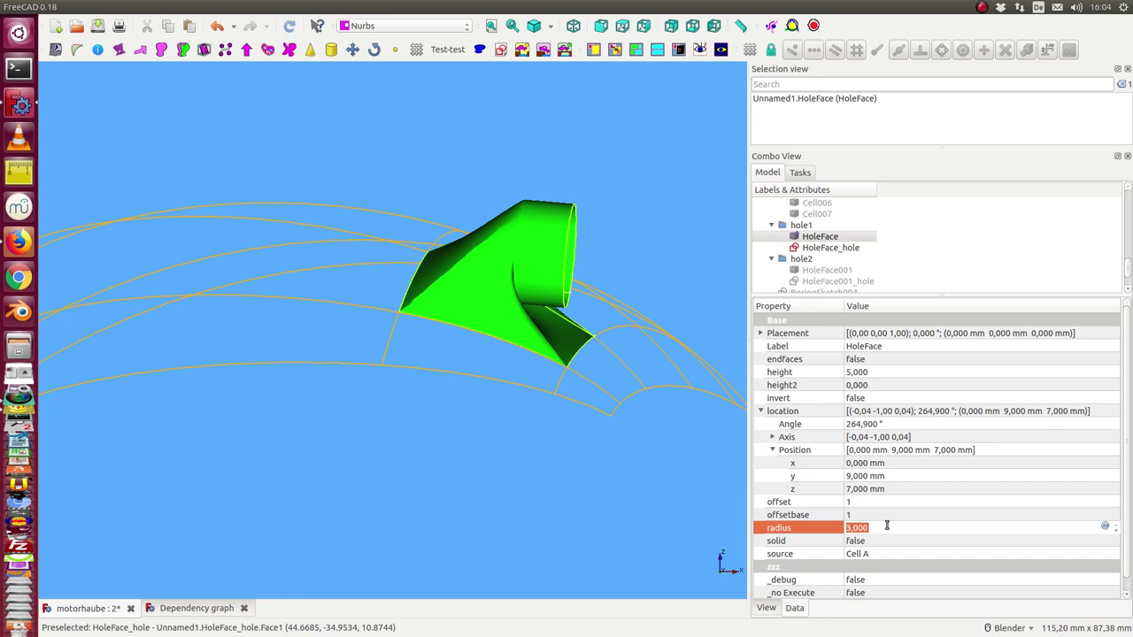
scroll(887, 525, "up", 2)
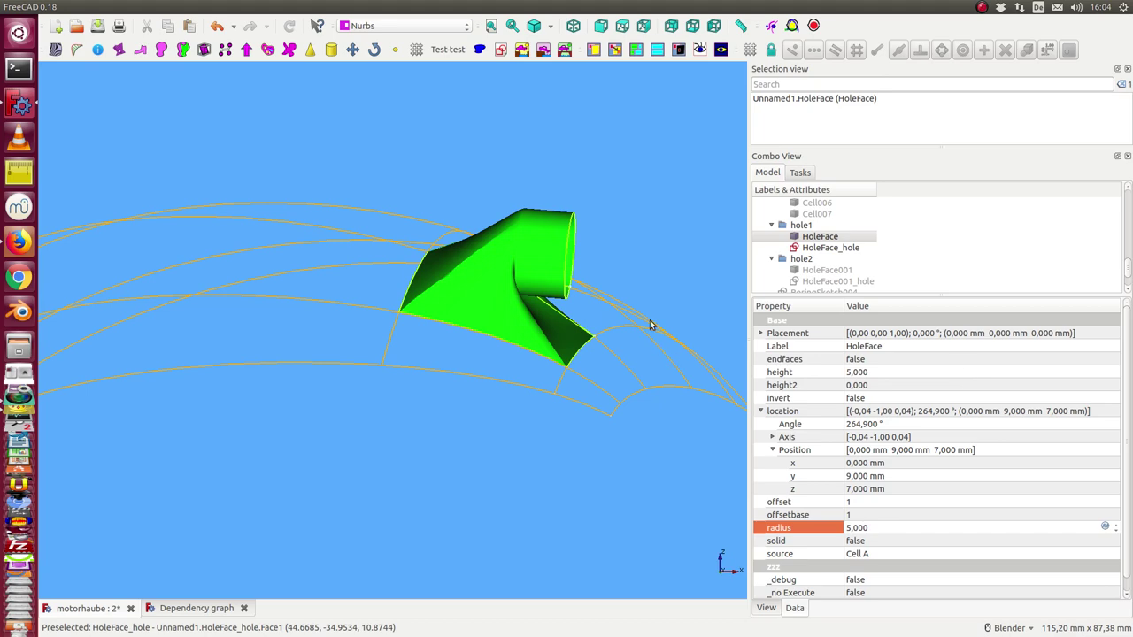
middle_click_drag(651, 326, 645, 278)
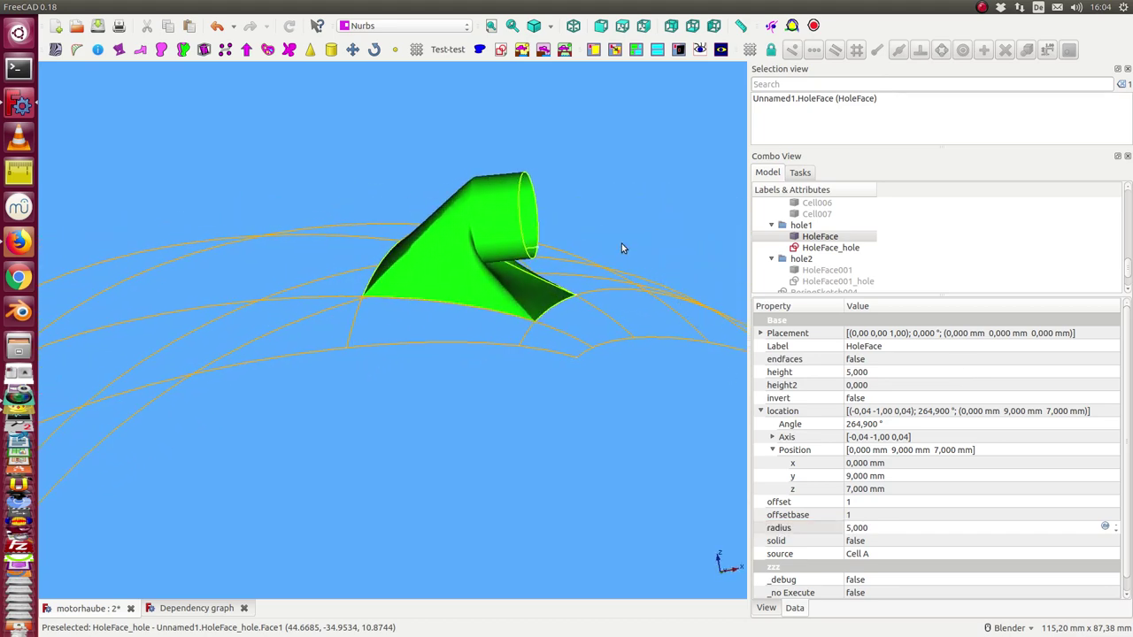
Set HoleFace's height to 11 and x position to -2 mm, then orbit to check the tube.
middle_click_drag(653, 185, 599, 225)
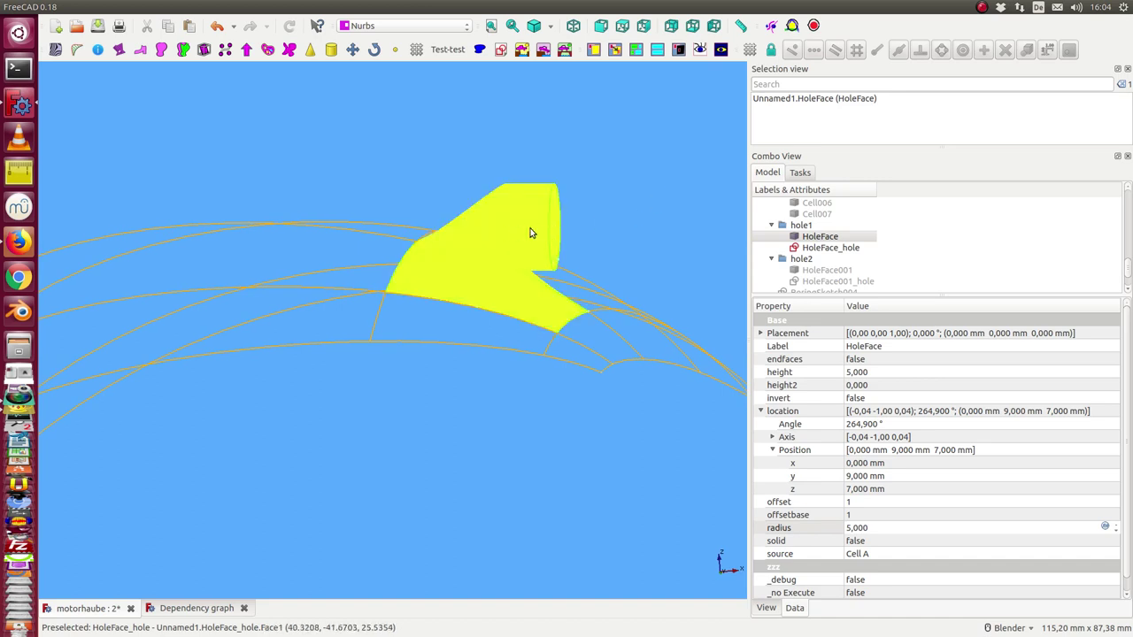
left_click(893, 372)
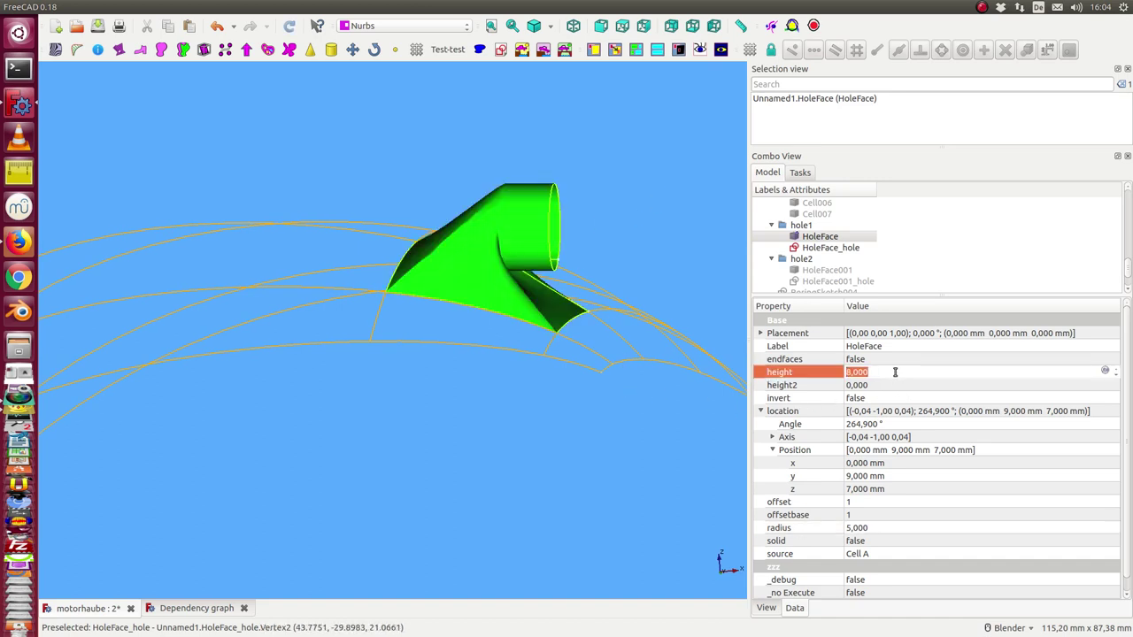
type("8,000")
scroll(895, 372, "up", 3)
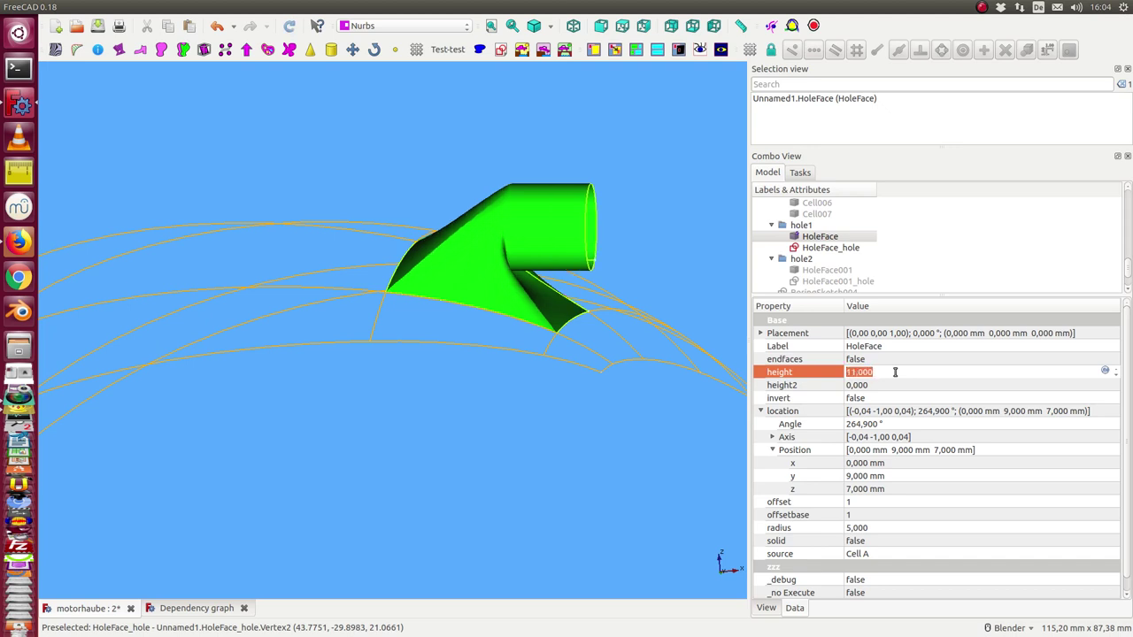
key("Return")
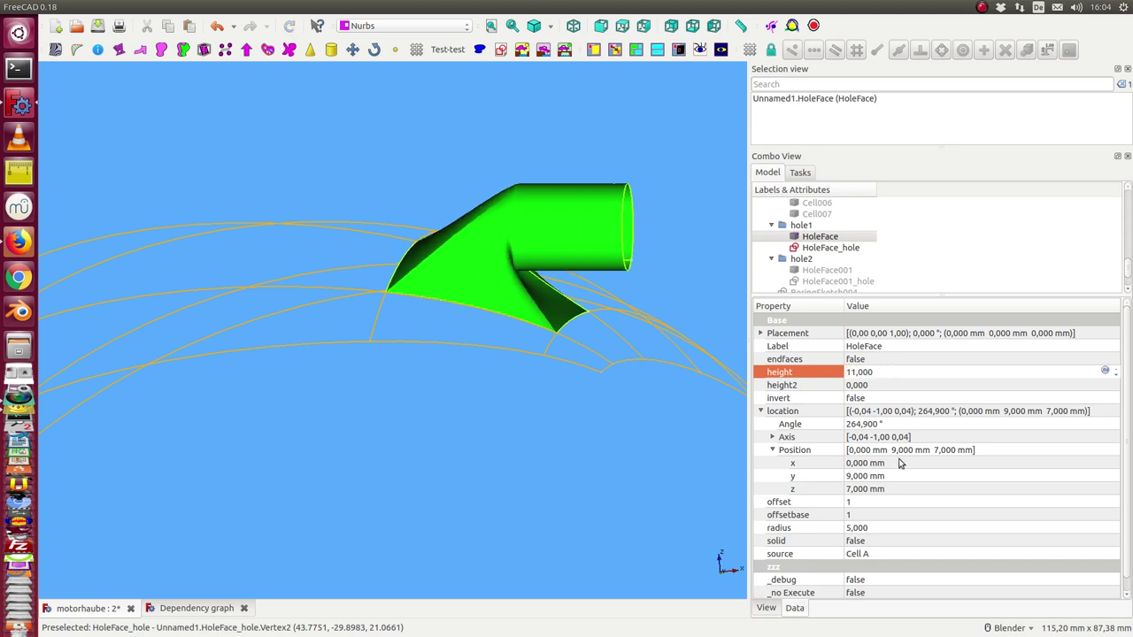
left_click(923, 463)
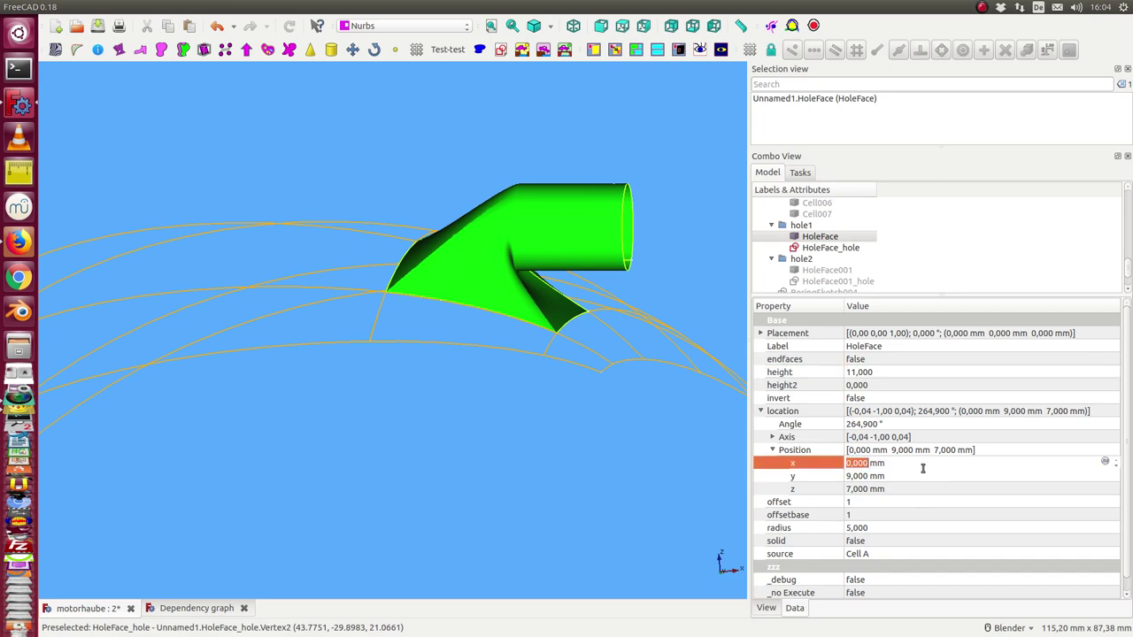
scroll(922, 467, "down", 2)
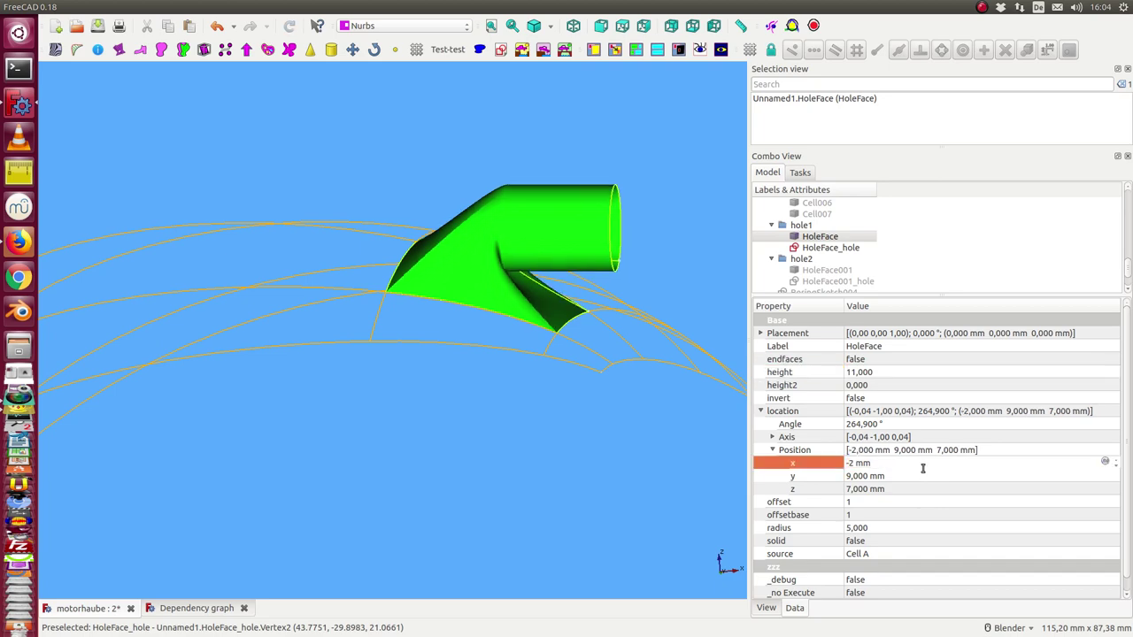
middle_click_drag(667, 468, 534, 434)
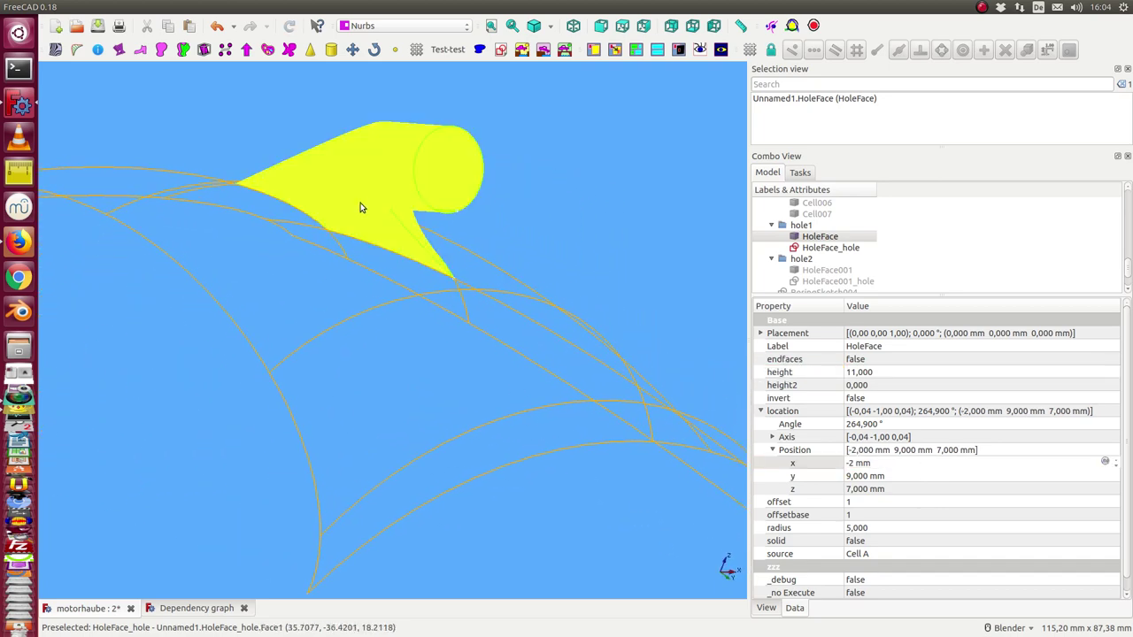
mouse_move(381, 215)
middle_mouse_down()
mouse_move(450, 256)
mouse_move(356, 351)
mouse_move(514, 256)
mouse_move(578, 307)
mouse_move(566, 328)
mouse_move(516, 336)
mouse_move(608, 339)
mouse_move(579, 162)
mouse_move(519, 242)
mouse_move(323, 347)
mouse_move(294, 380)
mouse_move(372, 354)
mouse_move(428, 290)
mouse_move(671, 337)
middle_mouse_up()
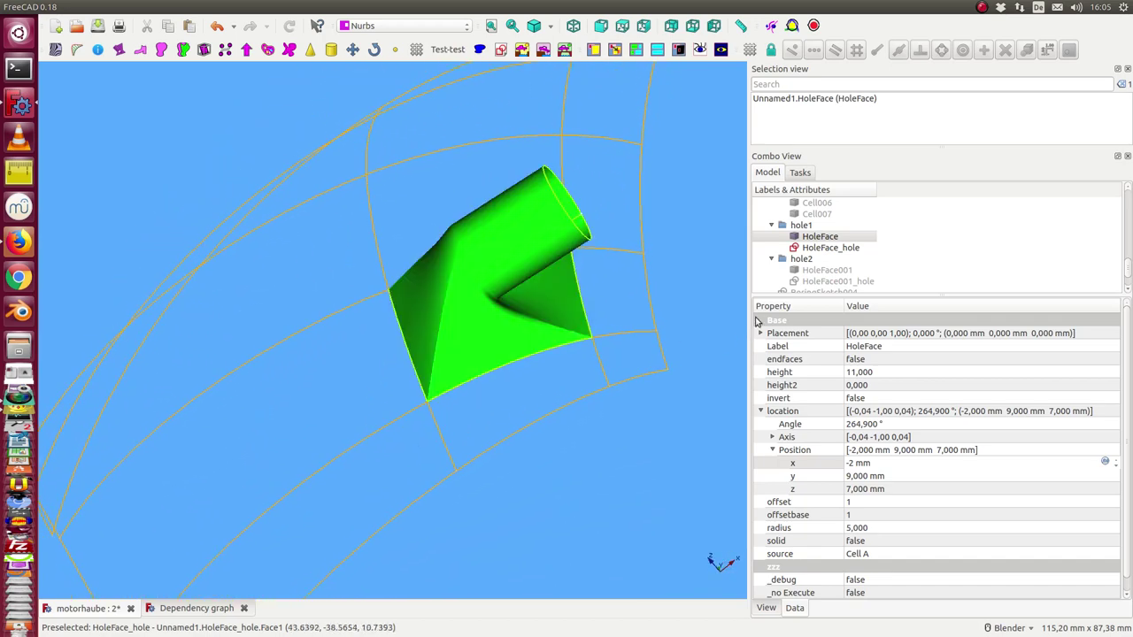
Show the HoleFace001_hole tube and hide the hole1 group, leaving only hole2 visible.
left_click(823, 271)
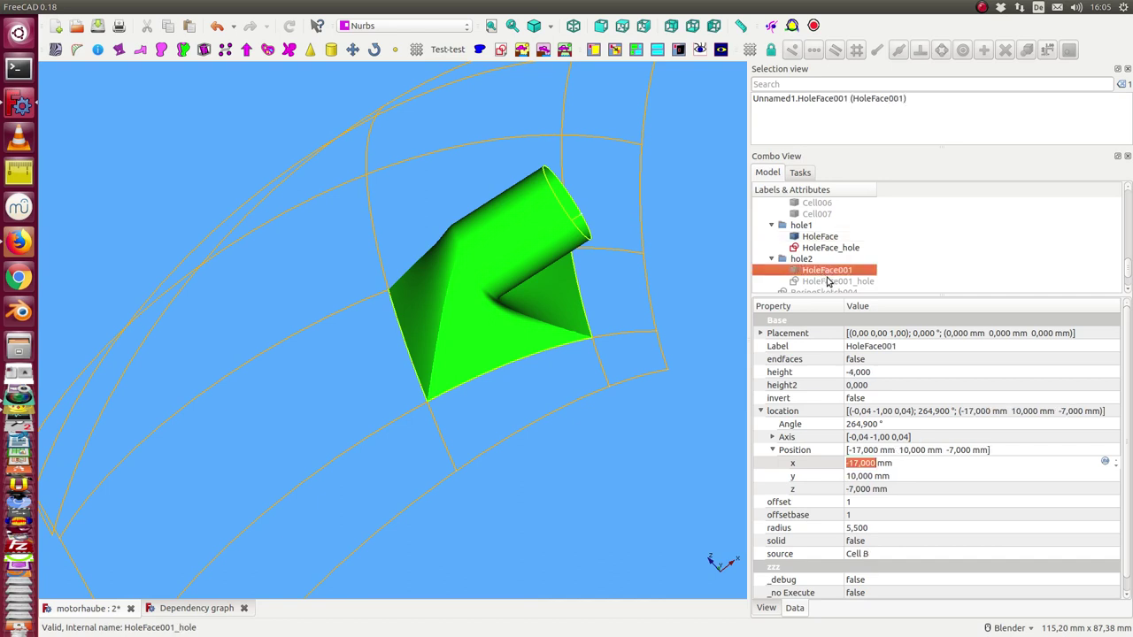
key("Down")
key("space")
key("Up")
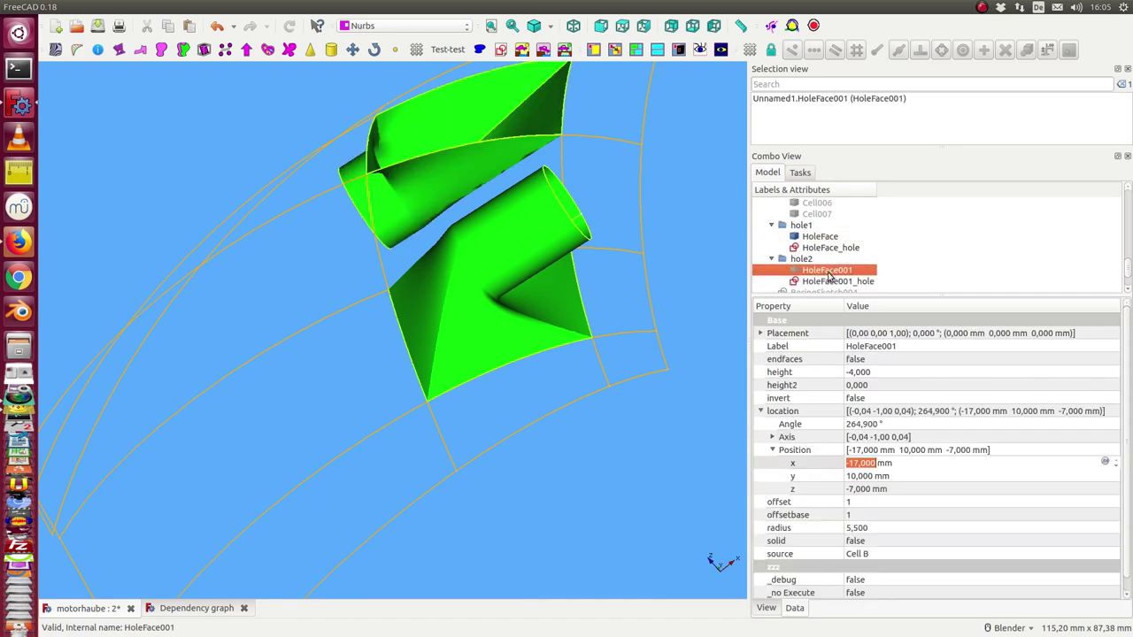
left_click(802, 226)
key("space")
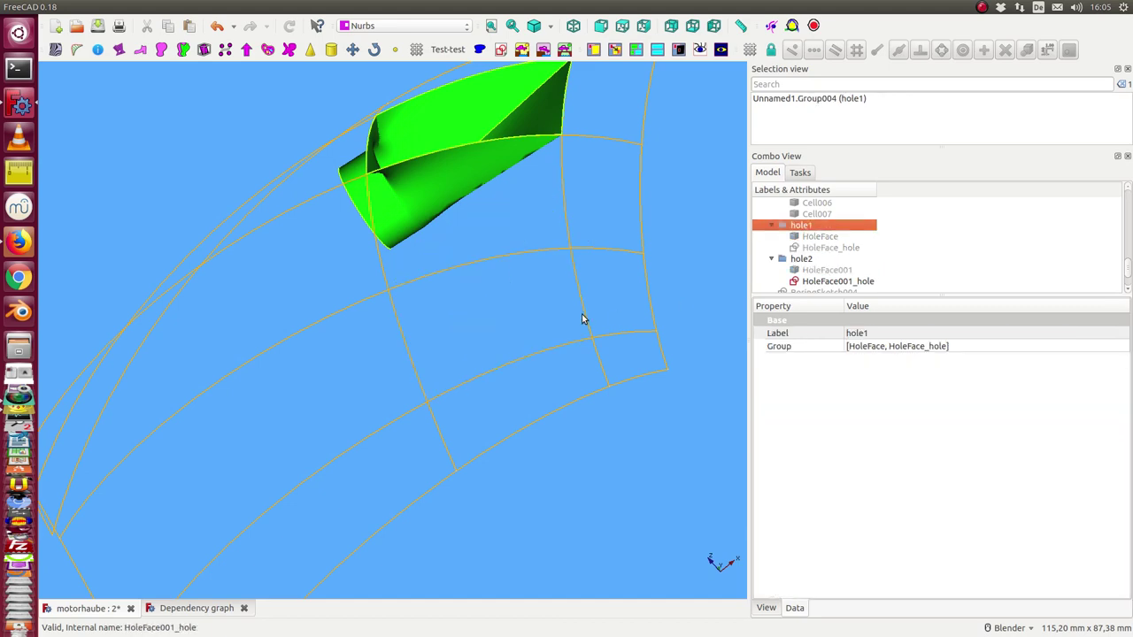
middle_click_drag(582, 318, 531, 271)
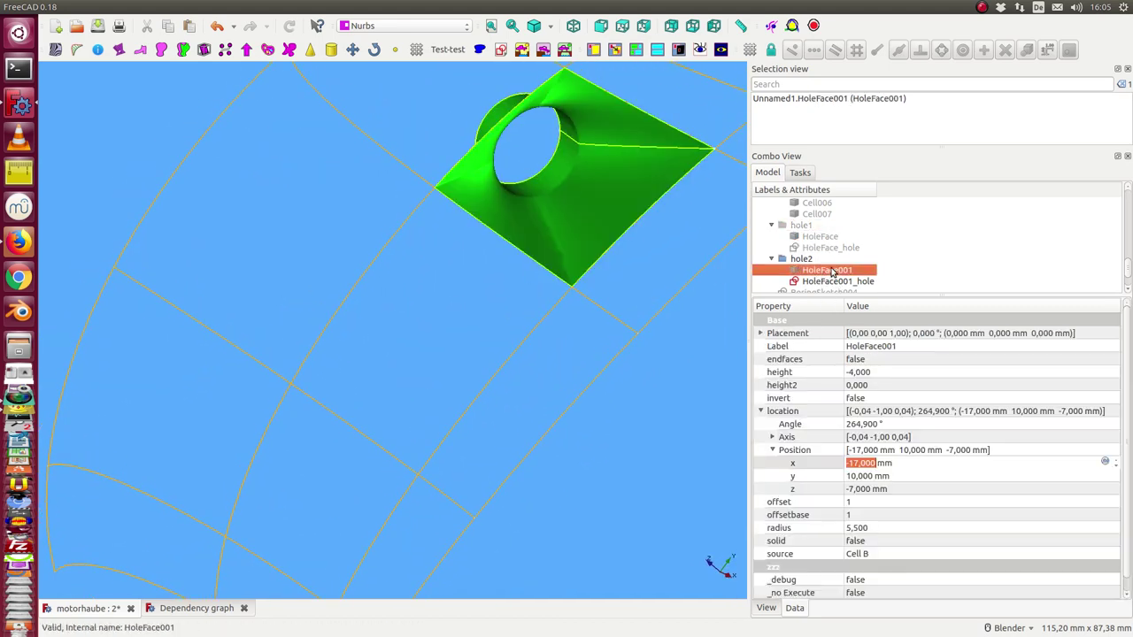
left_click(832, 270)
middle_click_drag(542, 407, 637, 380)
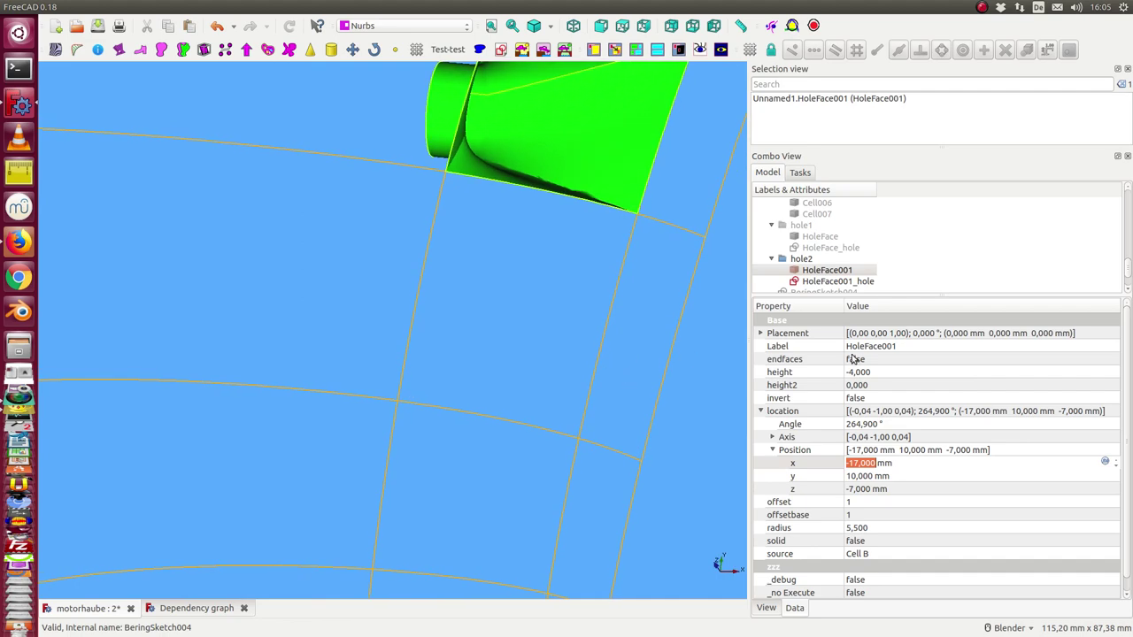
mouse_move(679, 291)
middle_mouse_down()
mouse_move(498, 354)
mouse_move(398, 271)
middle_mouse_up()
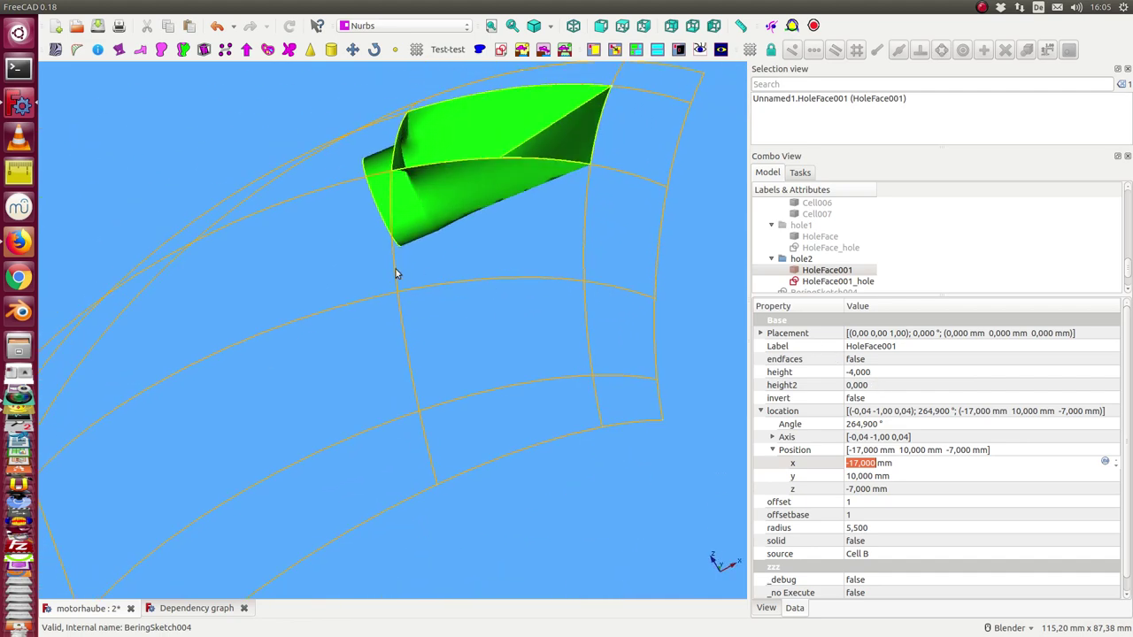
Edit HoleFace001's height value to -14 and inspect the lengthened tube from the side.
left_click(867, 373)
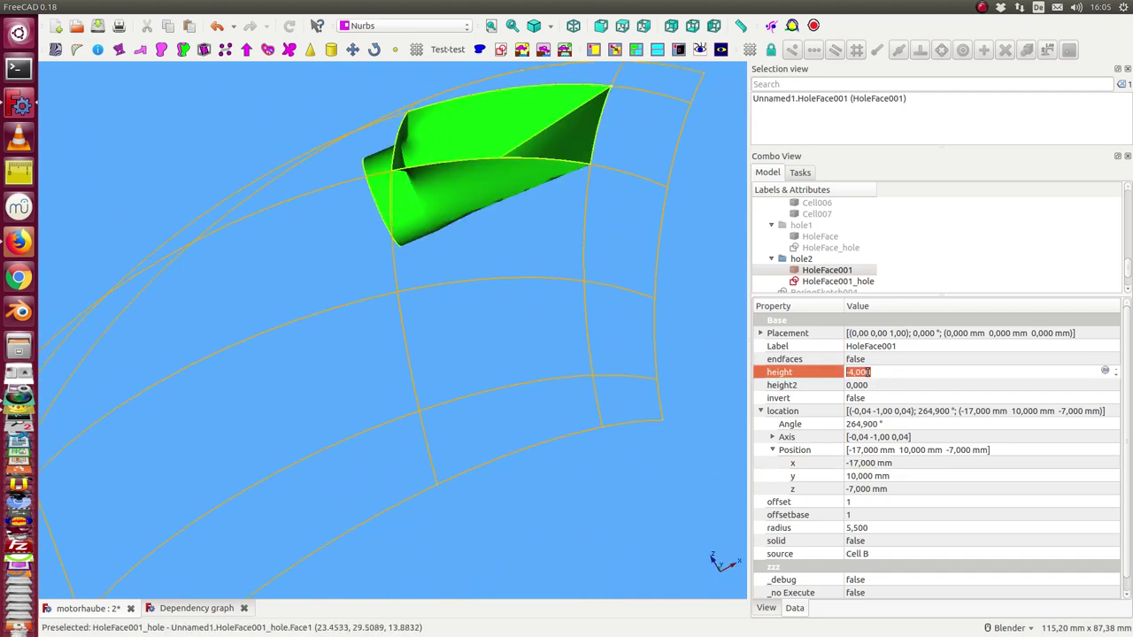
left_click(876, 373)
key("Delete")
mouse_move(652, 308)
middle_mouse_down()
mouse_move(506, 398)
mouse_move(457, 269)
mouse_move(455, 339)
mouse_move(486, 389)
mouse_move(466, 348)
mouse_move(540, 371)
middle_mouse_up()
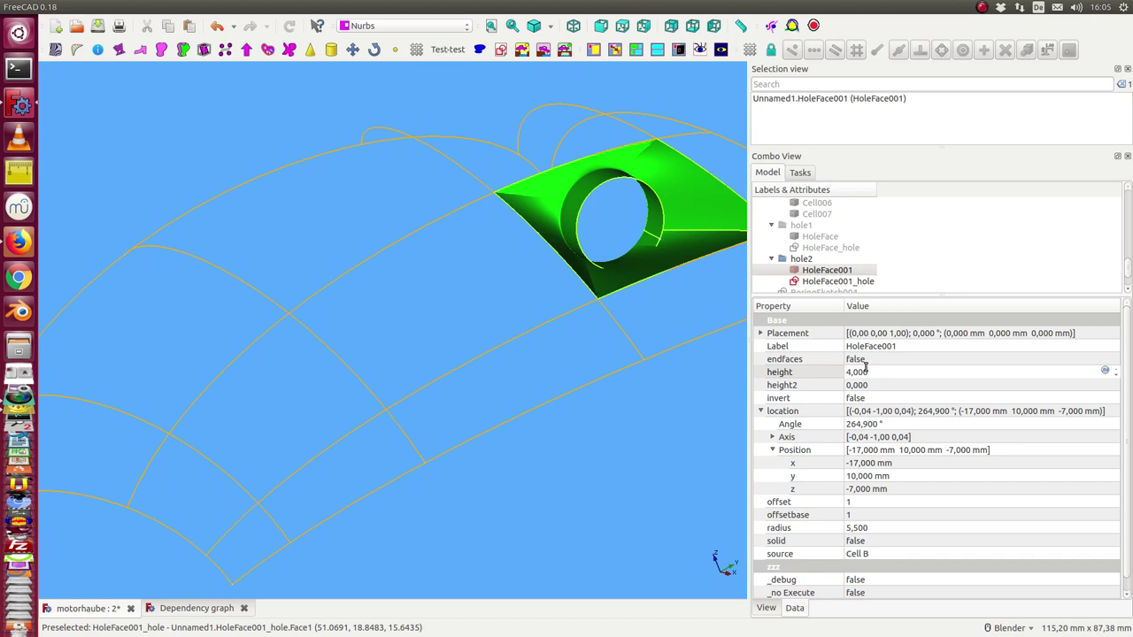
left_click(865, 371)
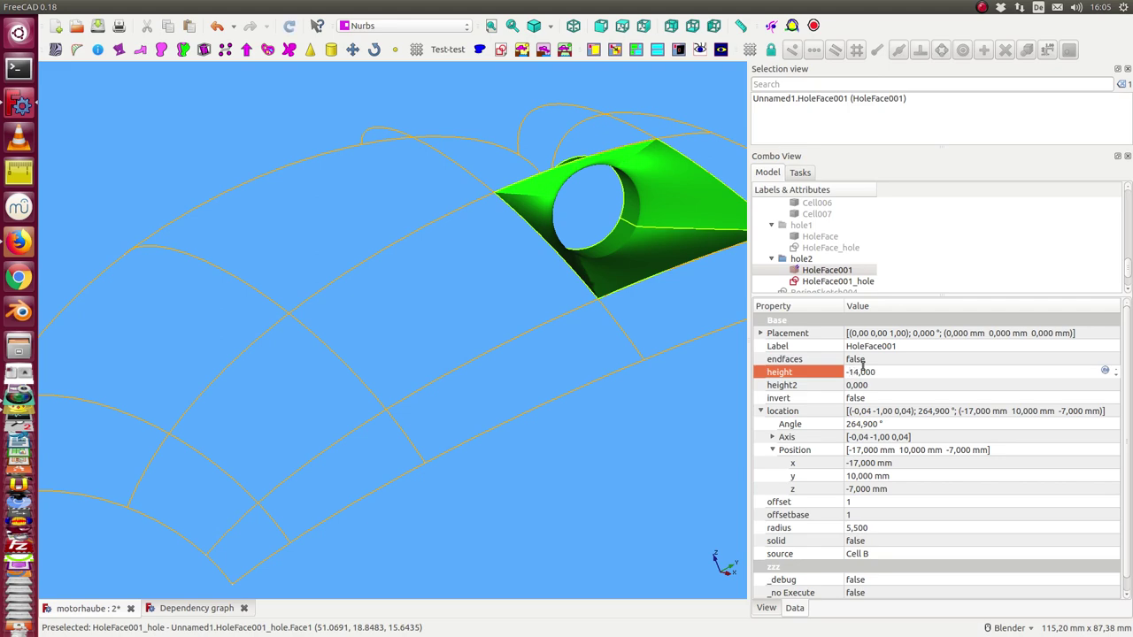
key("Return")
mouse_move(387, 309)
middle_mouse_down()
mouse_move(558, 268)
mouse_move(522, 303)
middle_mouse_up()
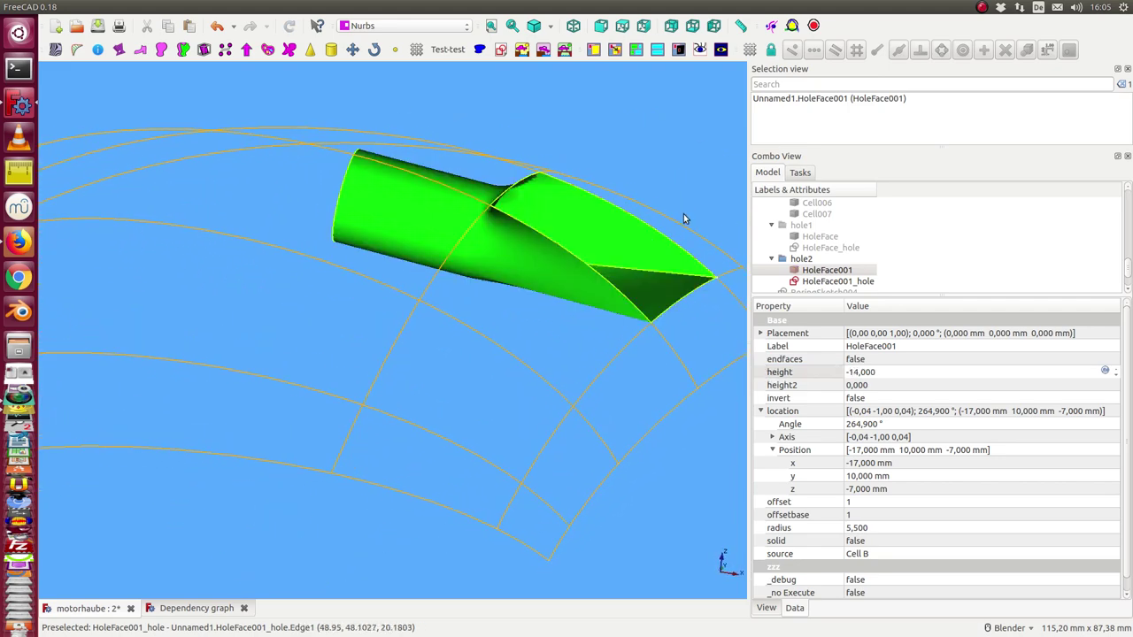
mouse_move(630, 230)
middle_mouse_down()
mouse_move(557, 235)
mouse_move(605, 116)
middle_mouse_up()
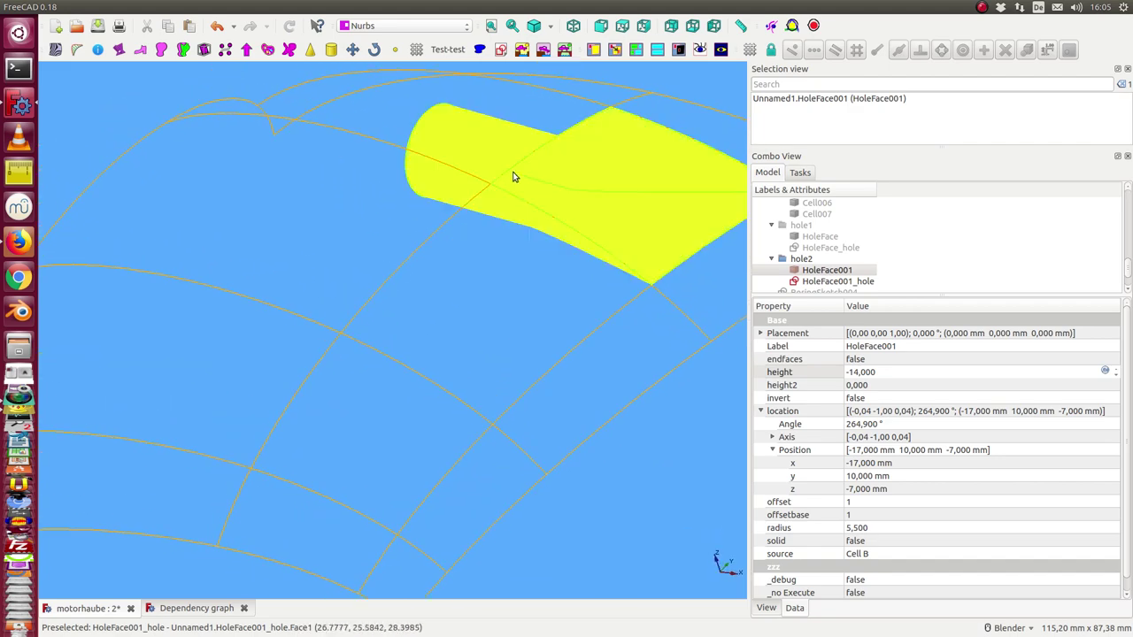
scroll(512, 299, "down", 2)
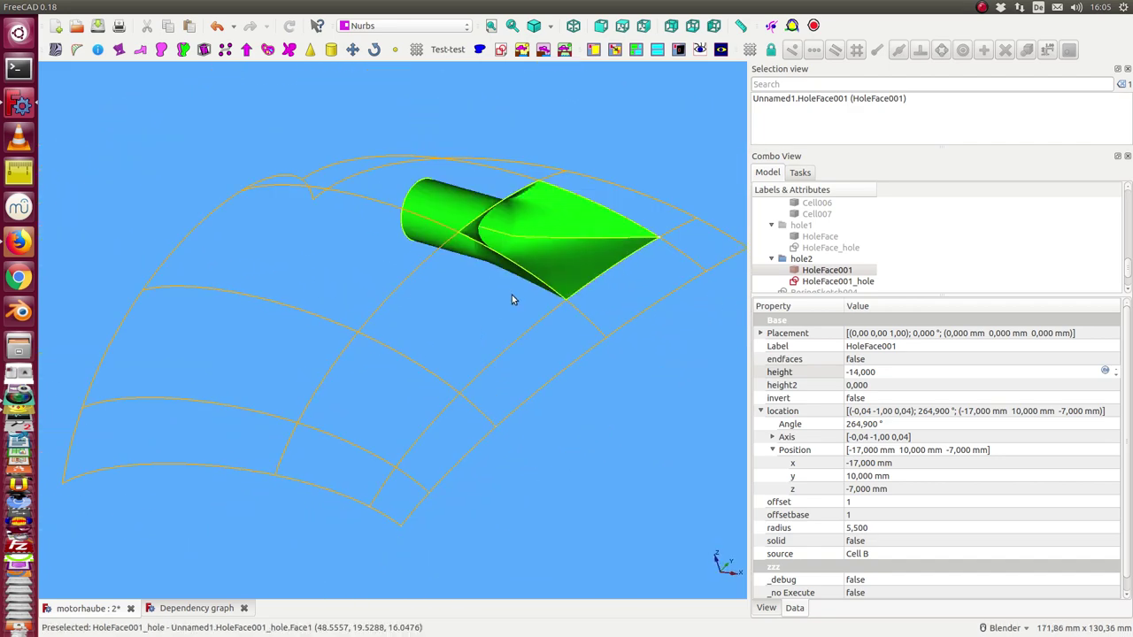
scroll(507, 304, "down", 2)
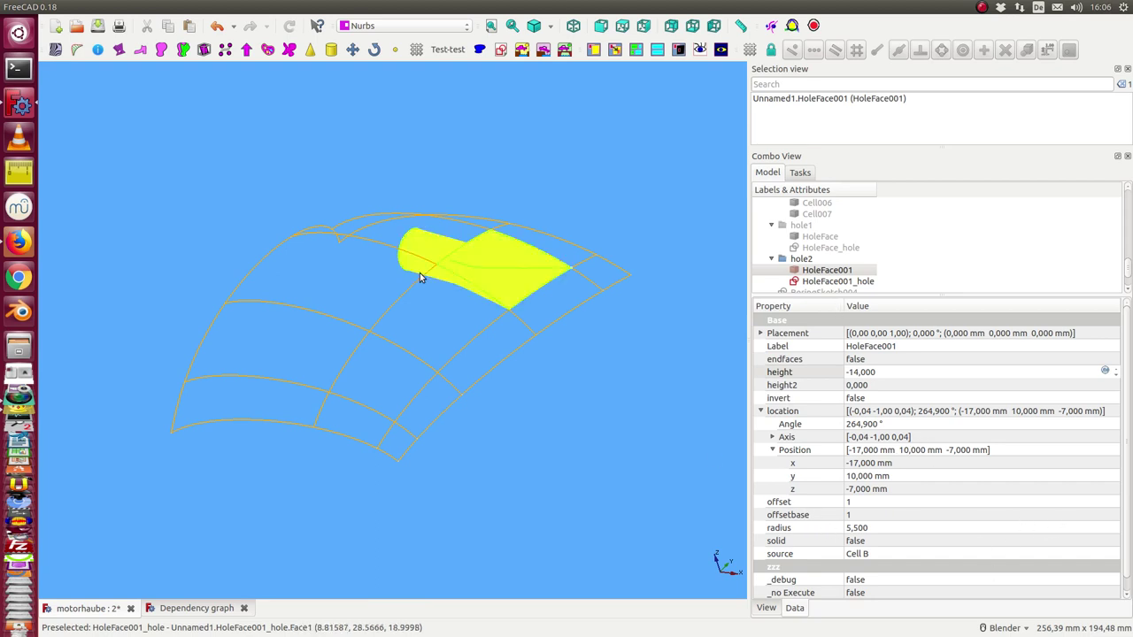
mouse_move(419, 316)
middle_mouse_down()
mouse_move(498, 309)
mouse_move(542, 349)
mouse_move(602, 372)
middle_mouse_up()
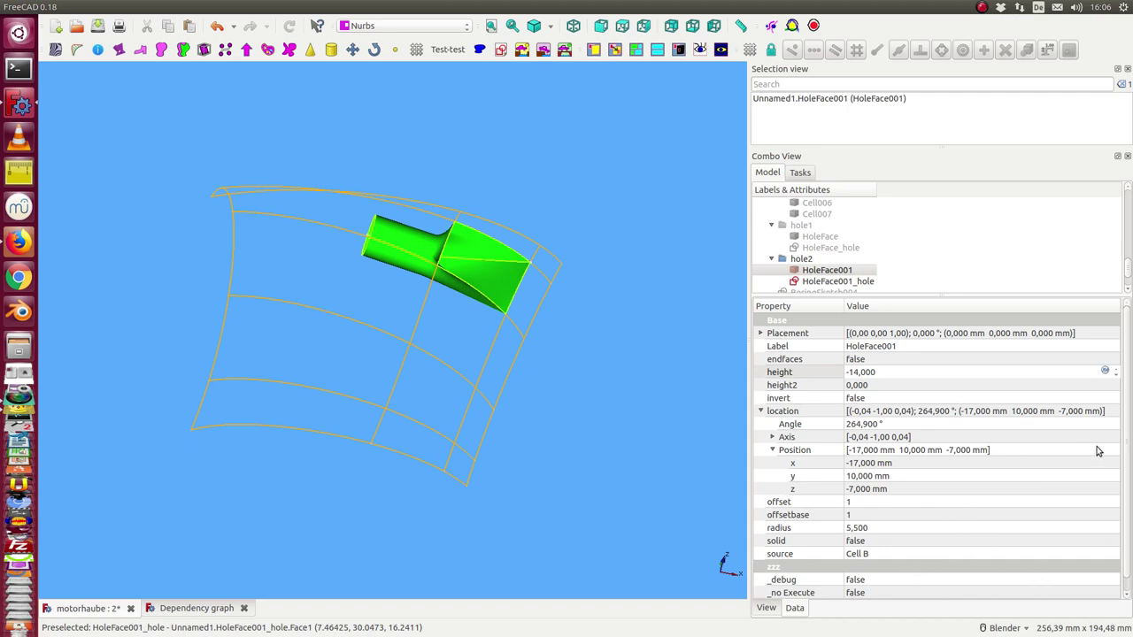
Enable end faces on the hole tube and select its oben, tube and untenb faces.
left_click(879, 360)
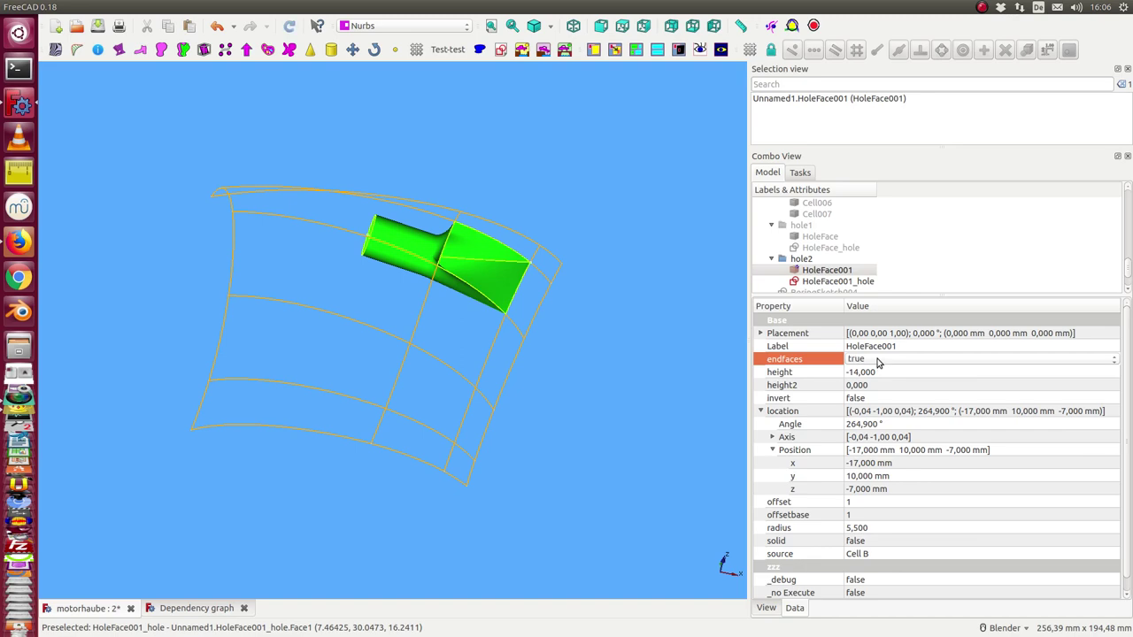
mouse_move(339, 318)
middle_mouse_down()
mouse_move(570, 324)
mouse_move(508, 217)
mouse_move(392, 351)
mouse_move(416, 361)
middle_mouse_up()
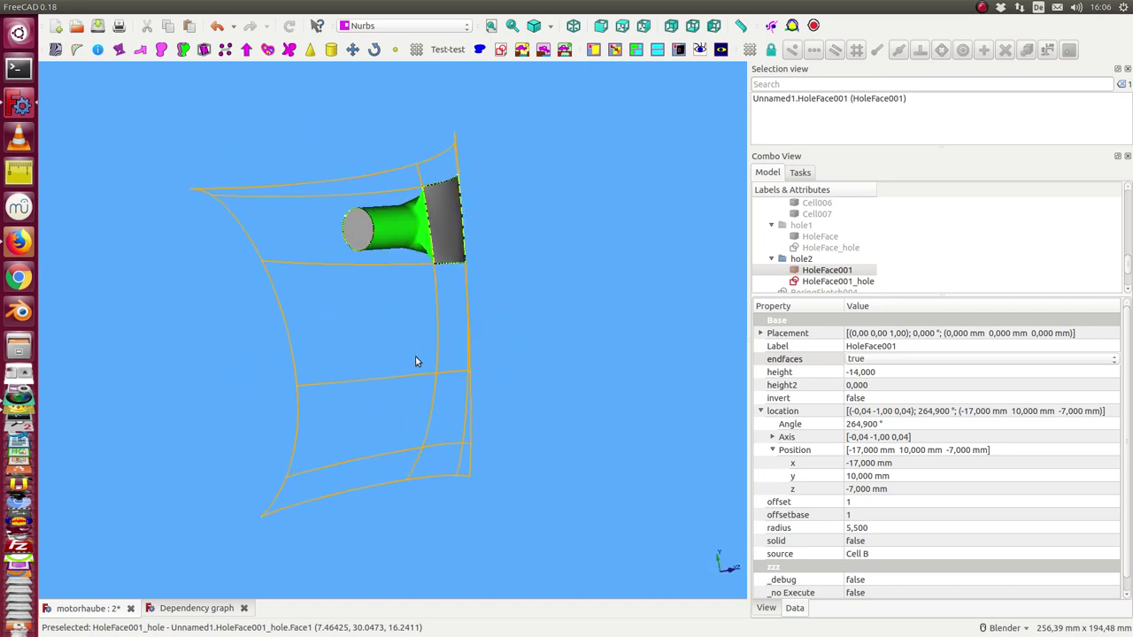
left_click(371, 237)
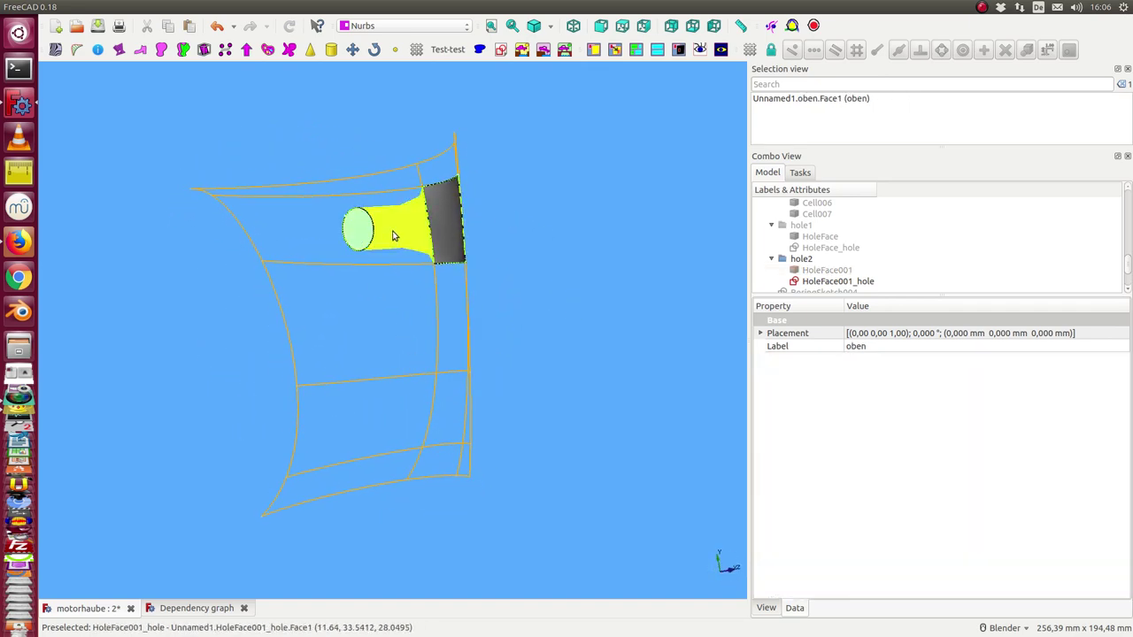
left_click(394, 235, "ctrl")
left_click(444, 223, "ctrl")
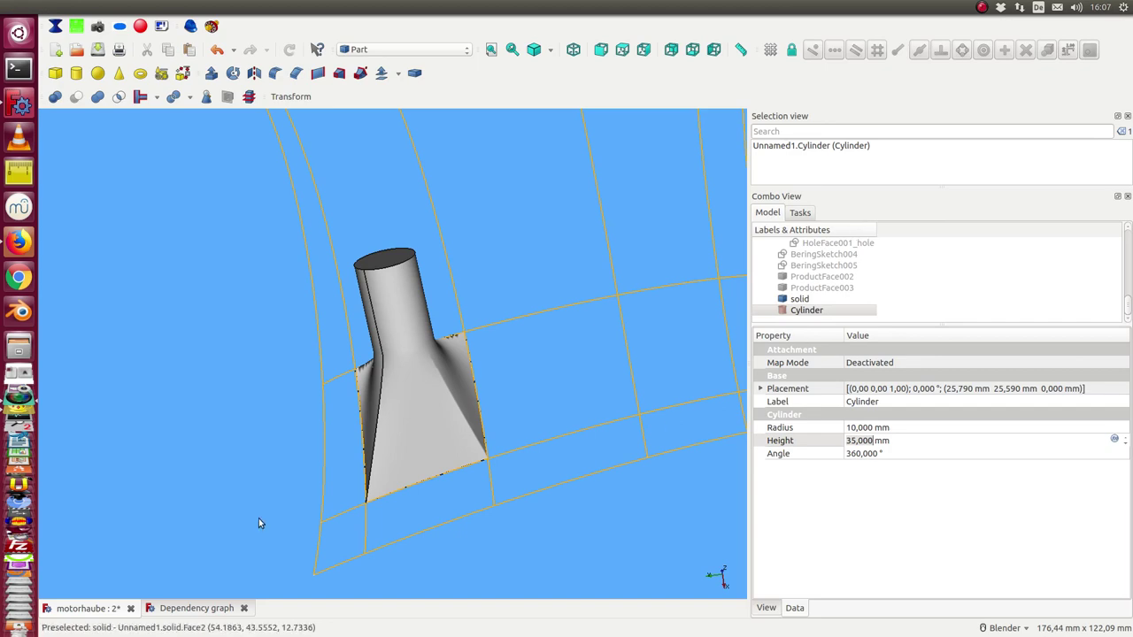
Select a face of the solid hole patch together with a face of the Cylinder.
mouse_move(261, 523)
middle_mouse_down()
mouse_move(316, 457)
mouse_move(263, 361)
mouse_move(458, 486)
mouse_move(347, 488)
mouse_move(341, 435)
mouse_move(416, 461)
mouse_move(456, 482)
mouse_move(455, 495)
middle_mouse_up()
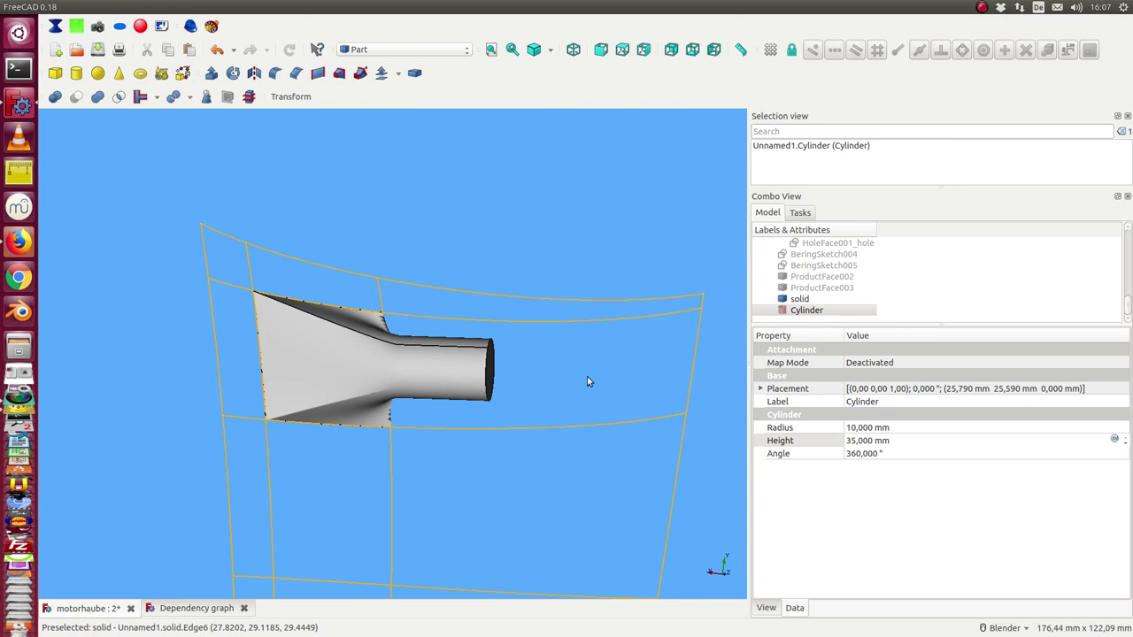
scroll(587, 376, "down", 2)
left_click(807, 311)
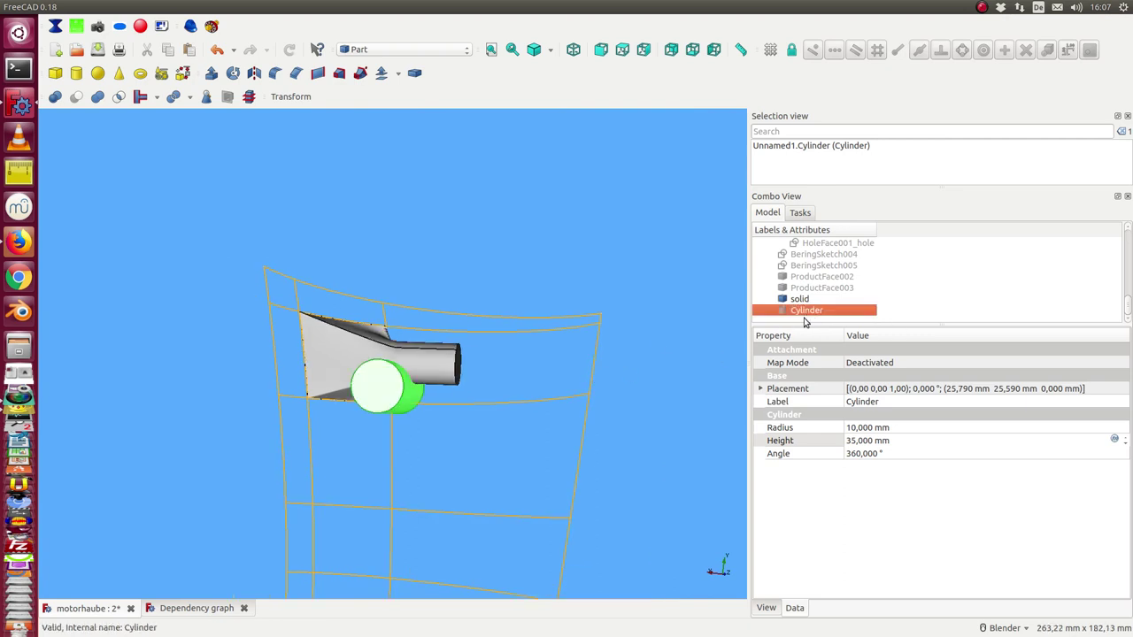
mouse_move(504, 469)
middle_mouse_down()
mouse_move(486, 455)
mouse_move(446, 295)
middle_mouse_up()
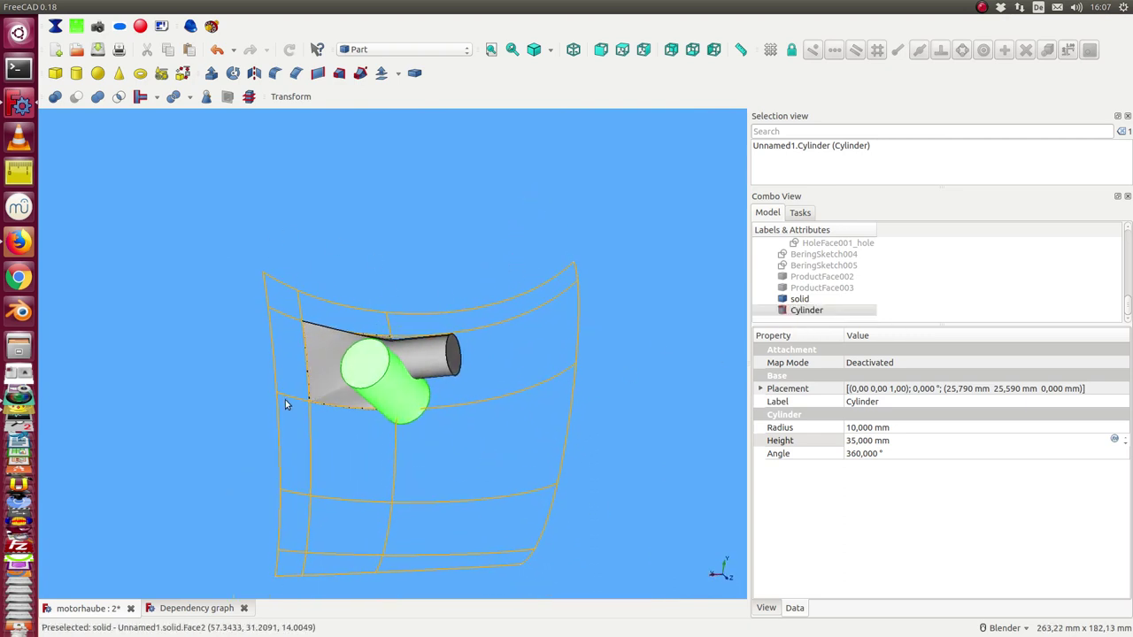
left_click(316, 363)
left_click(367, 366, "ctrl")
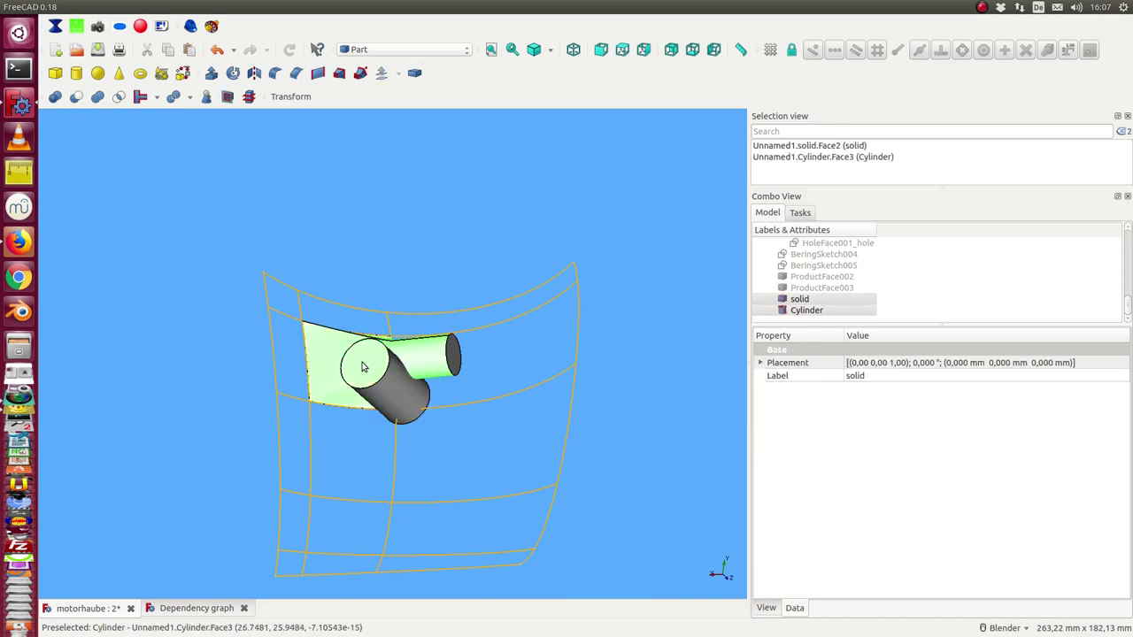
Boolean-cut the cylinder from the solid hood-with-tube body, then inspect the rounded notch from several angles.
left_click(76, 98)
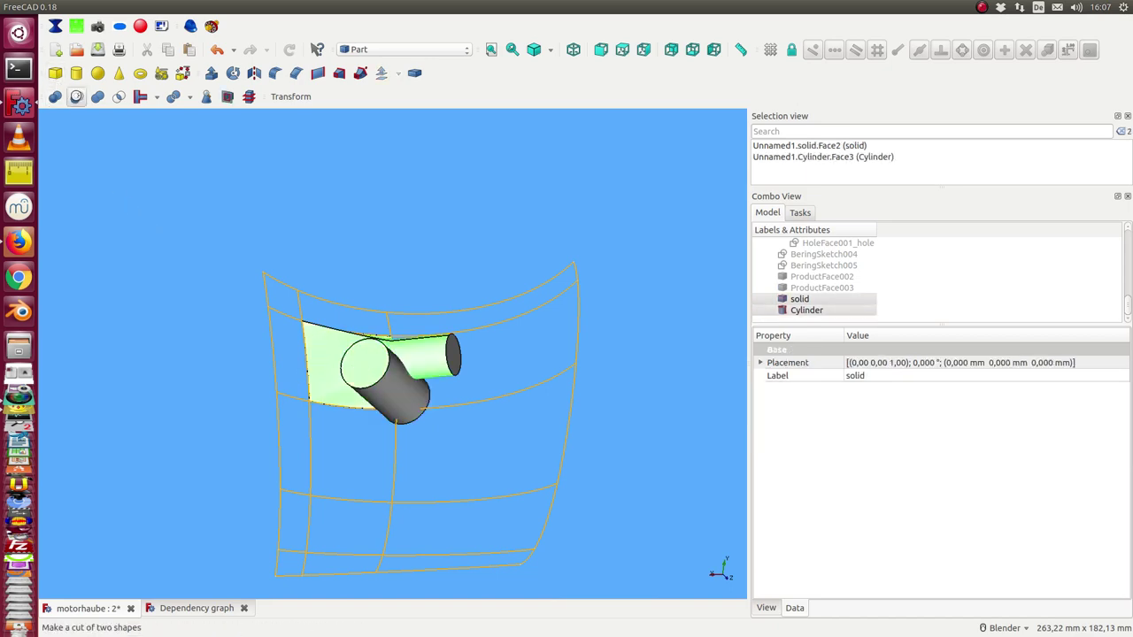
mouse_move(204, 396)
middle_mouse_down()
mouse_move(447, 268)
mouse_move(321, 467)
mouse_move(410, 420)
mouse_move(202, 322)
mouse_move(268, 442)
mouse_move(362, 455)
mouse_move(410, 225)
mouse_move(270, 419)
mouse_move(522, 298)
mouse_move(299, 240)
mouse_move(262, 333)
mouse_move(342, 362)
mouse_move(549, 342)
middle_mouse_up()
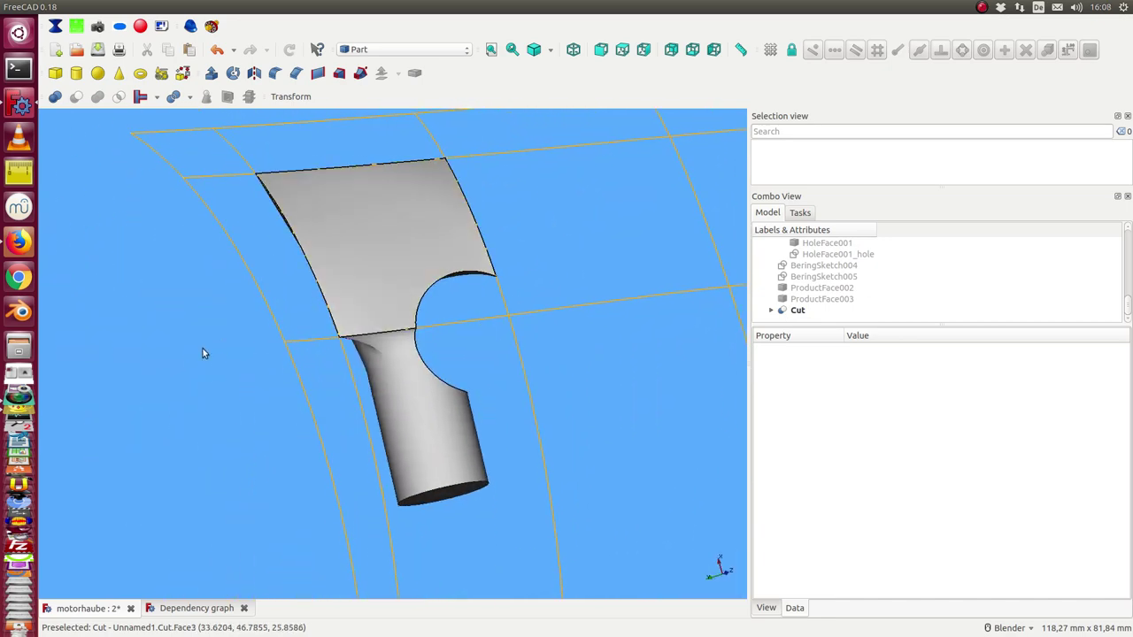
mouse_move(203, 351)
middle_mouse_down()
mouse_move(392, 271)
mouse_move(543, 316)
mouse_move(280, 376)
middle_mouse_up()
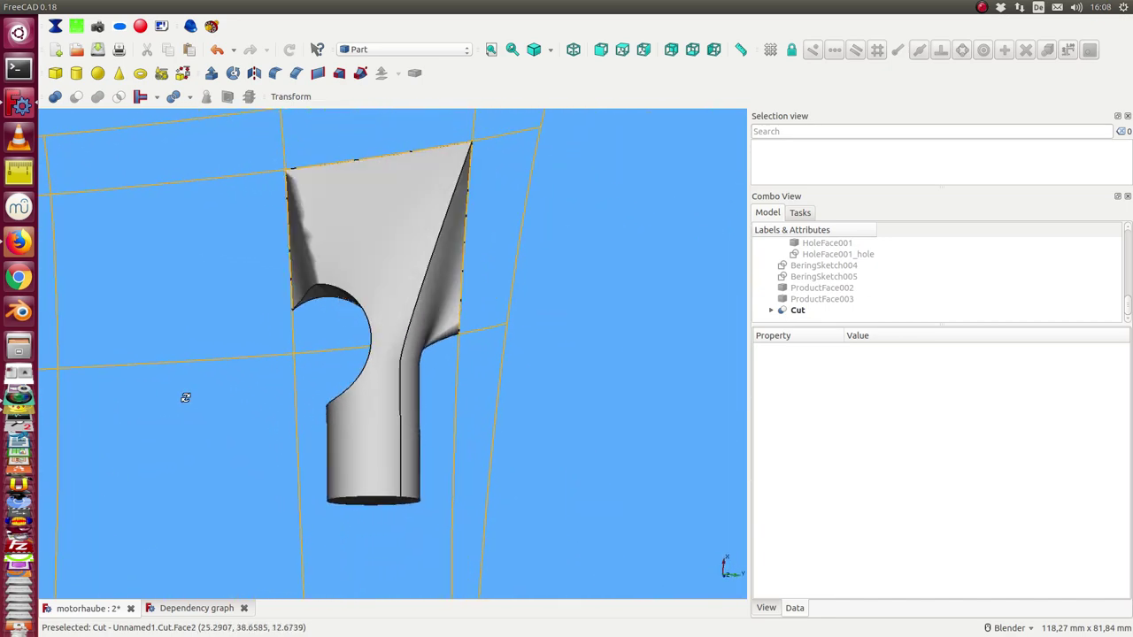
mouse_move(182, 397)
middle_mouse_down()
mouse_move(215, 299)
mouse_move(236, 278)
mouse_move(316, 307)
mouse_move(240, 393)
mouse_move(177, 422)
mouse_move(157, 372)
middle_mouse_up()
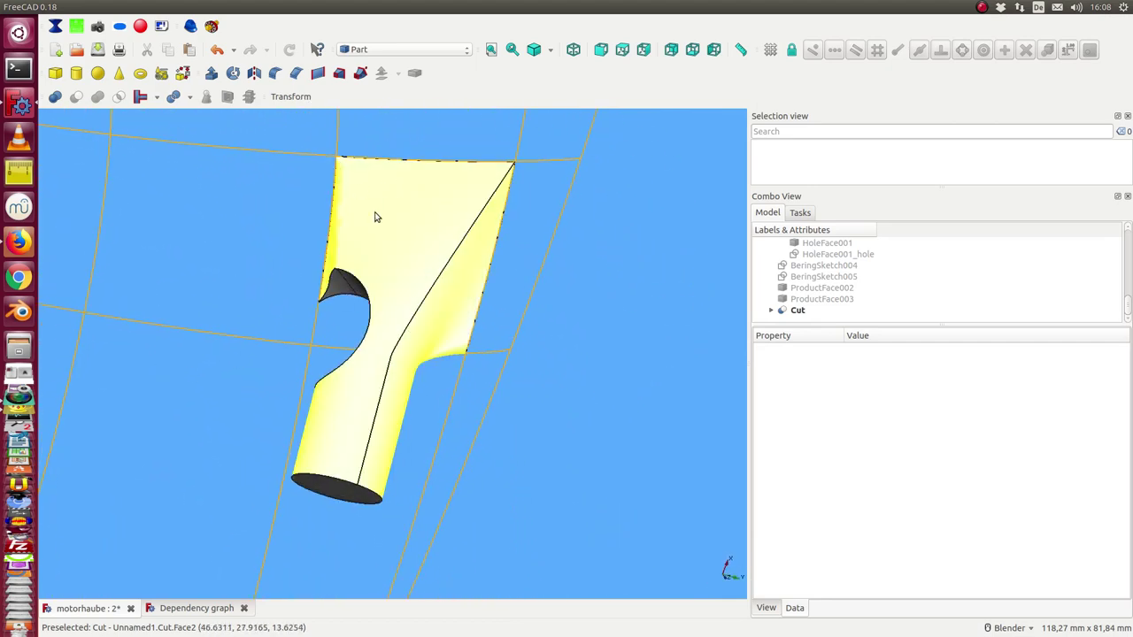
mouse_move(374, 215)
middle_mouse_down()
mouse_move(589, 292)
mouse_move(246, 322)
middle_mouse_up()
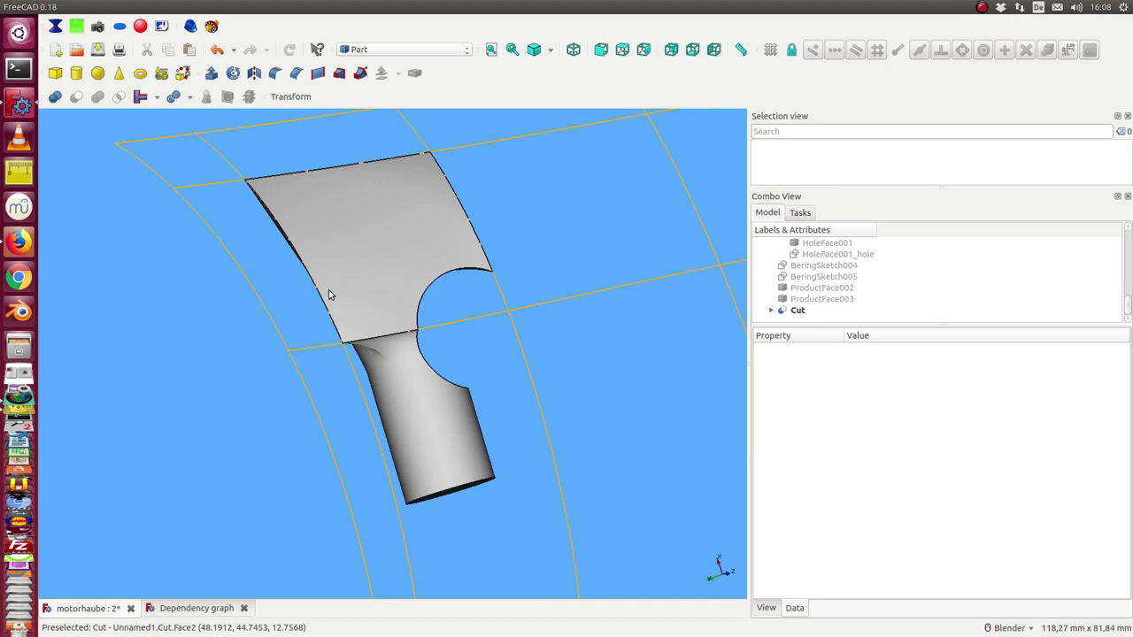
mouse_move(437, 442)
middle_mouse_down()
mouse_move(504, 511)
mouse_move(468, 430)
middle_mouse_up()
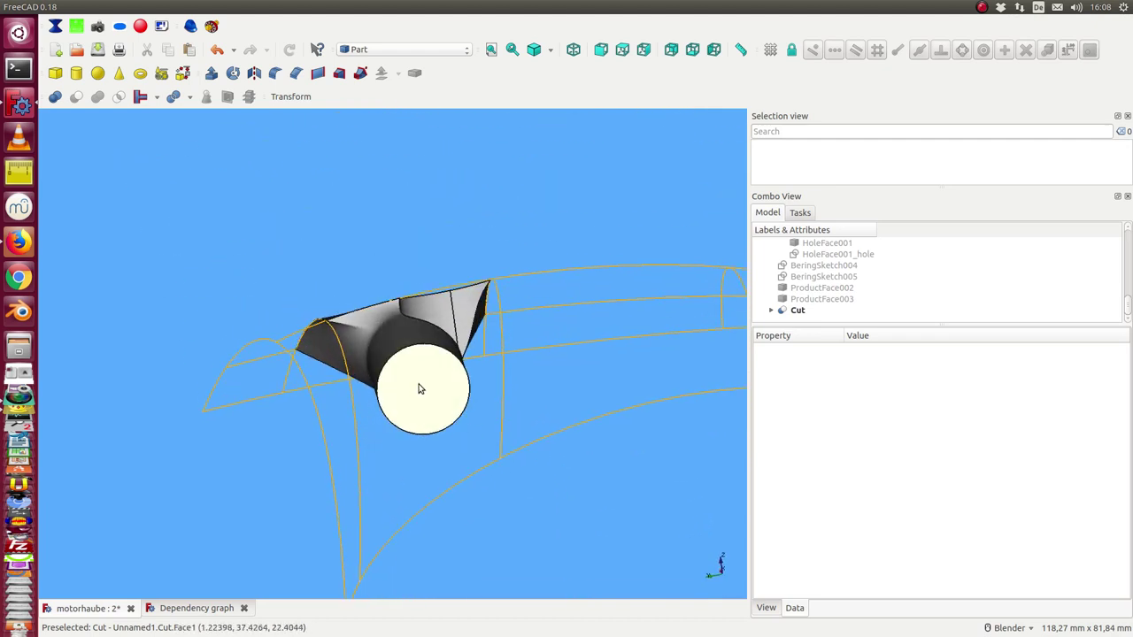
mouse_move(678, 390)
middle_mouse_down()
mouse_move(417, 430)
mouse_move(398, 491)
mouse_move(516, 390)
mouse_move(404, 463)
mouse_move(475, 352)
mouse_move(487, 297)
middle_mouse_up()
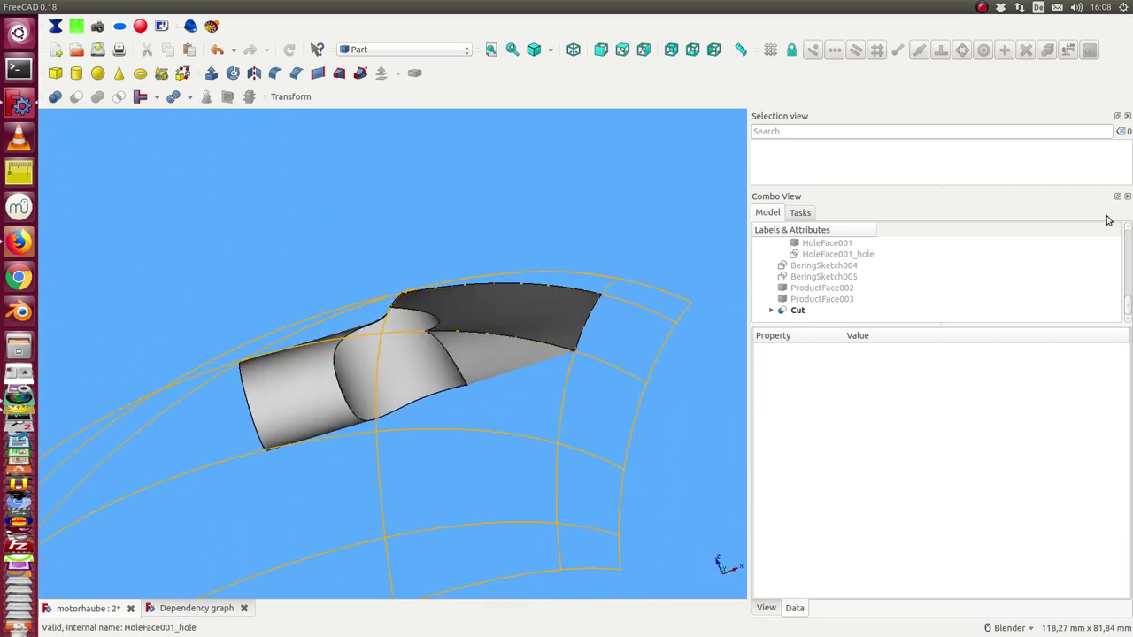